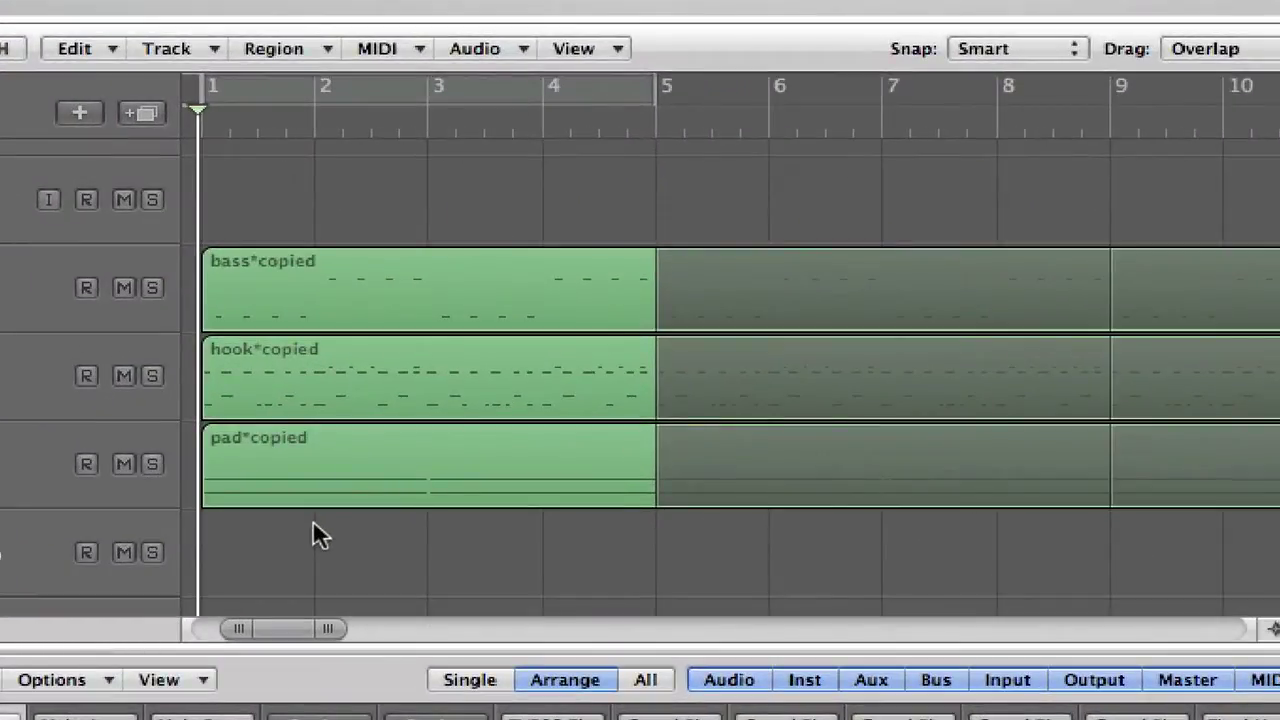
Place the playhead just before the vocal, bass_sub and synths regions at bar 103 and examine the track layout around them.
{"action": "left_click_drag", "start_coordinate": [293, 628], "coordinate": [257, 640]}
{"action": "left_click_drag", "start_coordinate": [293, 626], "coordinate": [700, 628]}
{"action": "scroll", "coordinate": [700, 586], "scroll_direction": "up", "scroll_amount": 4}
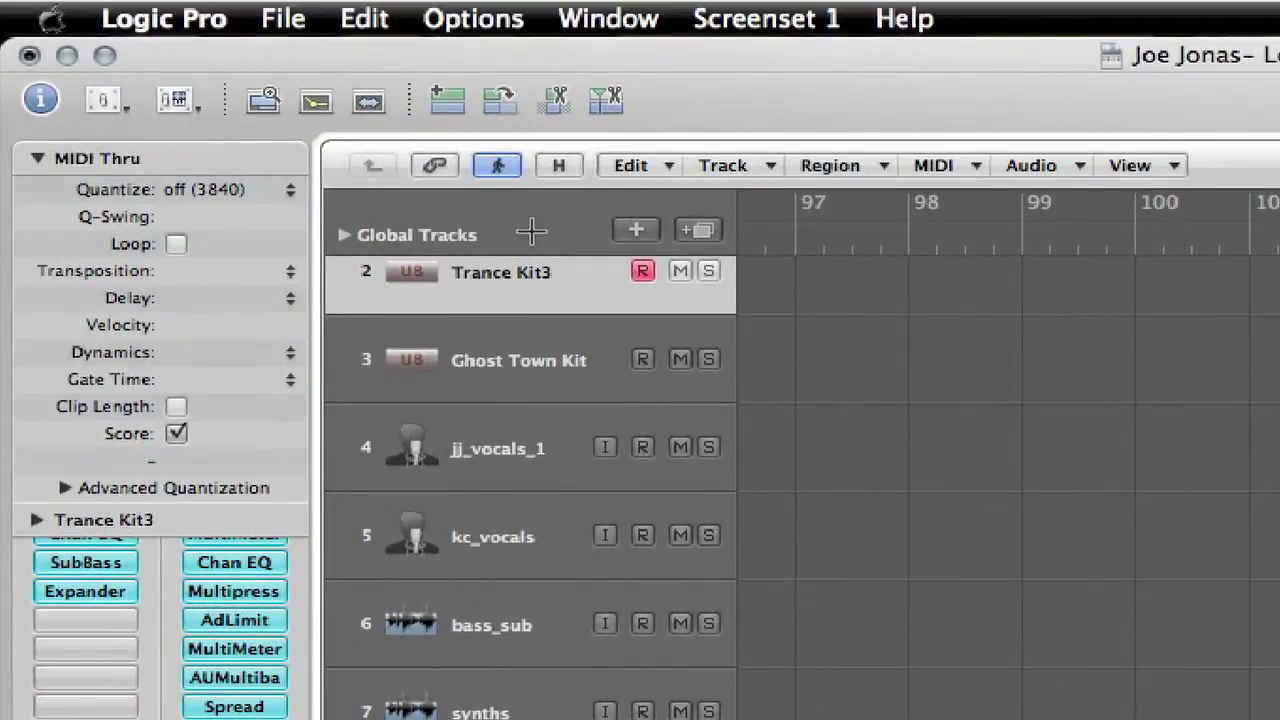
{"action": "left_click", "coordinate": [368, 100]}
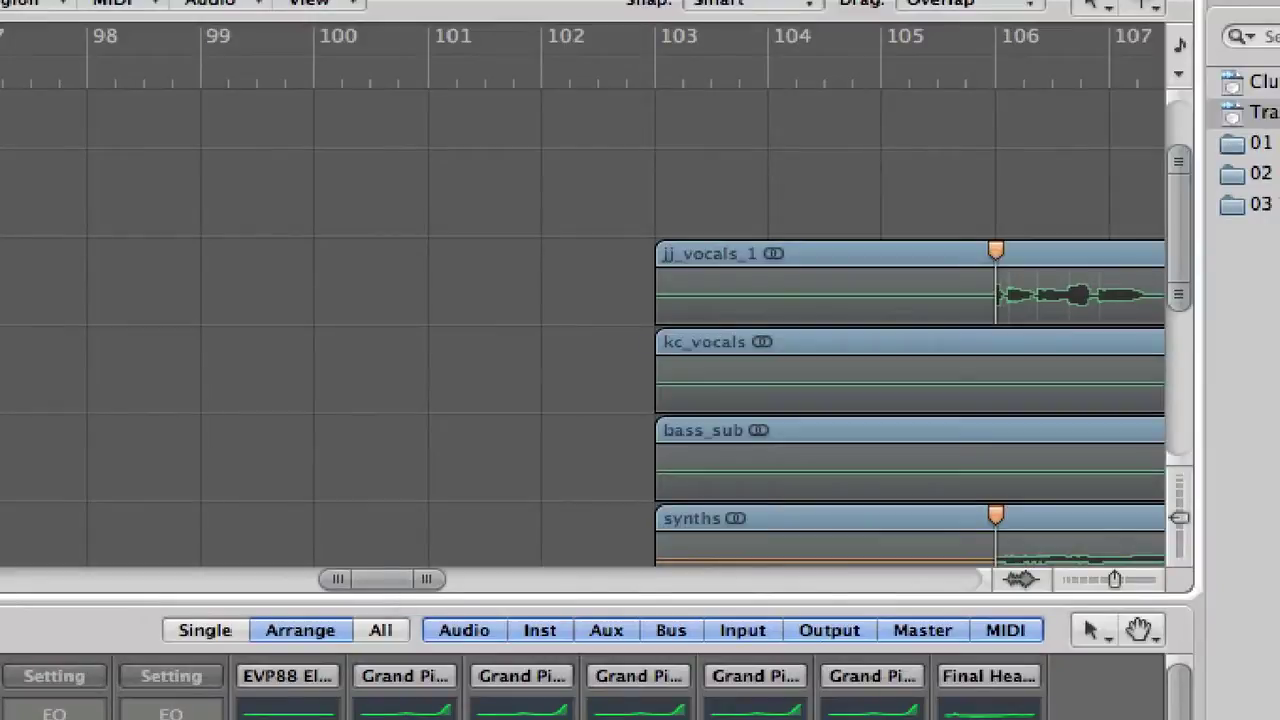
{"action": "left_click_drag", "start_coordinate": [391, 578], "coordinate": [478, 582]}
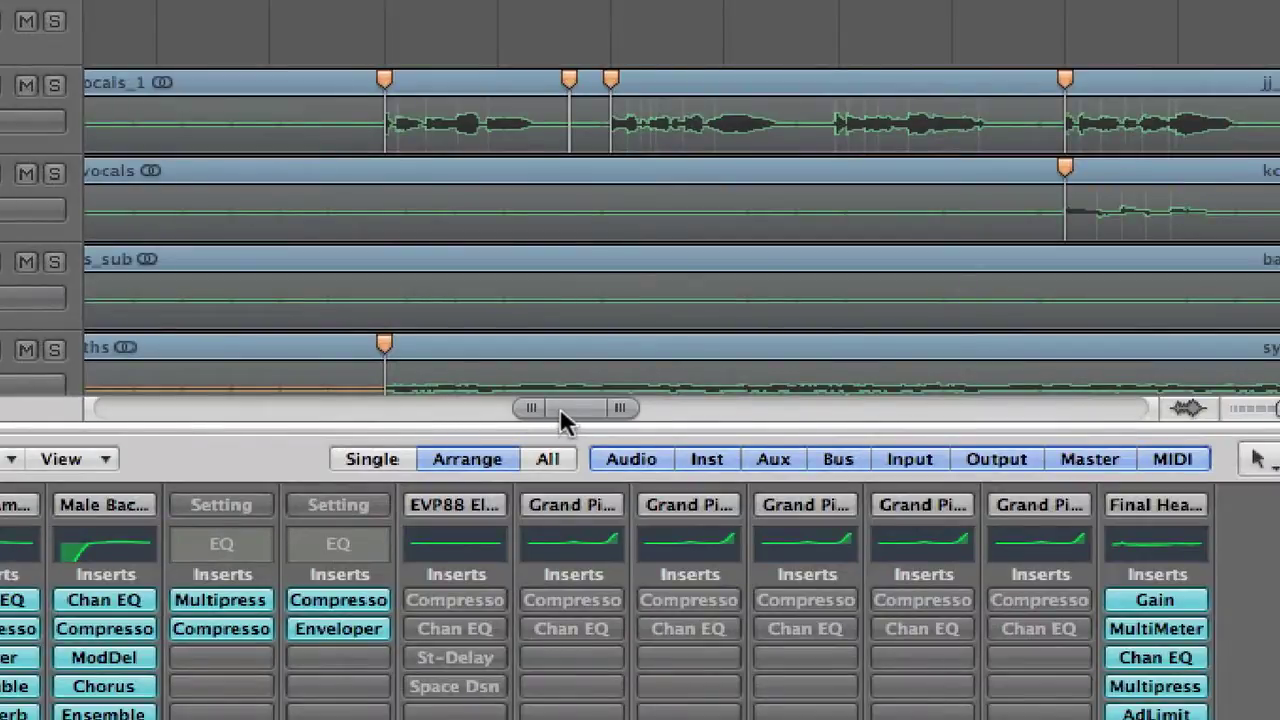
{"action": "left_click_drag", "start_coordinate": [560, 408], "coordinate": [614, 471]}
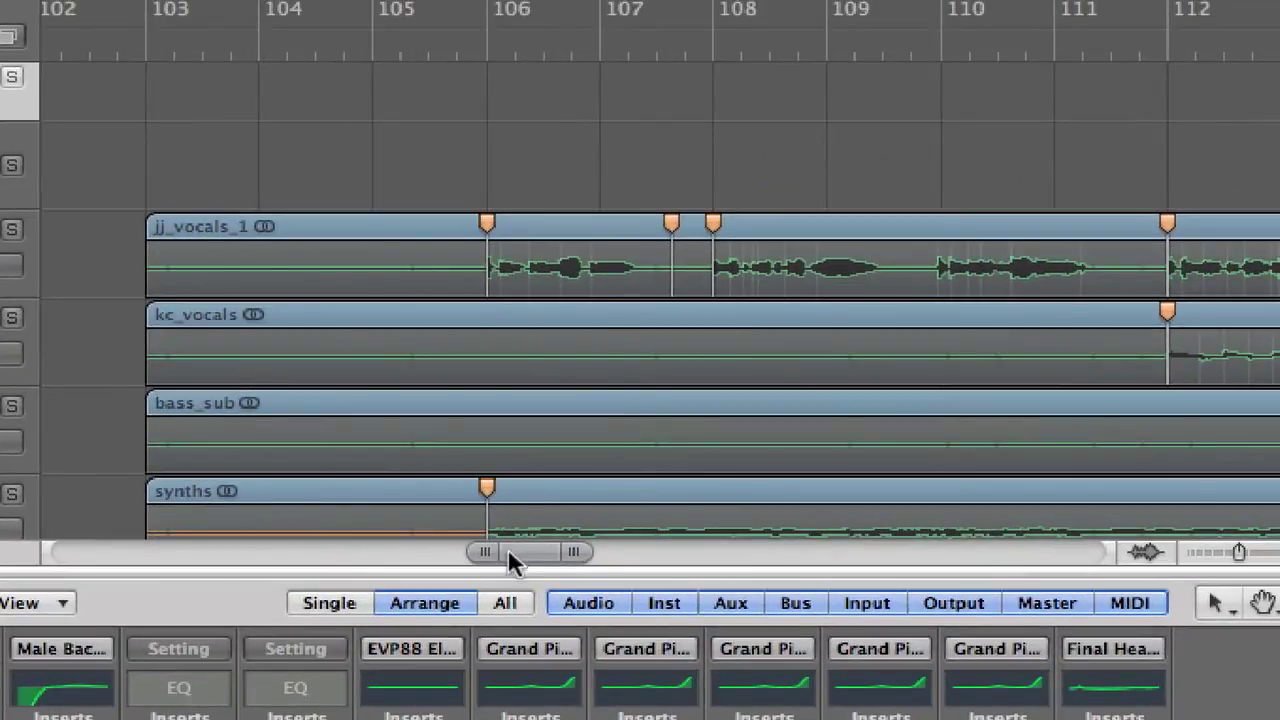
{"action": "scroll", "coordinate": [430, 480], "scroll_direction": "down", "scroll_amount": 3}
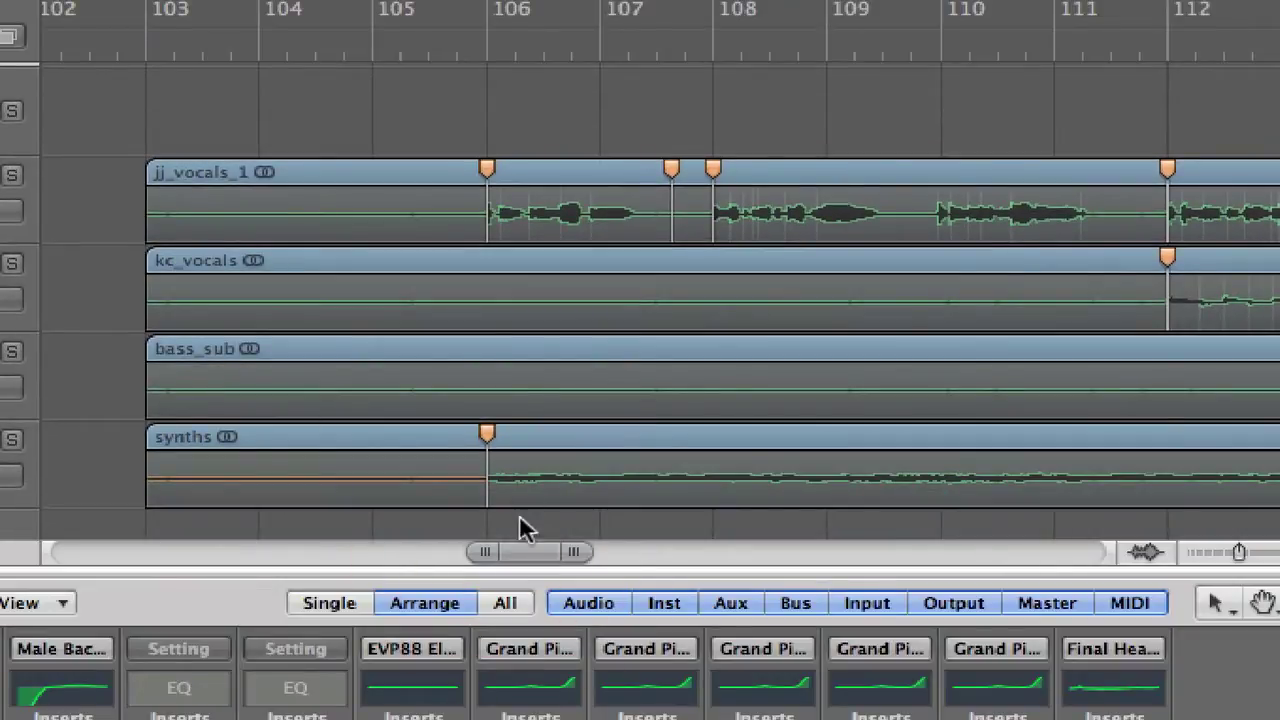
{"action": "left_click", "coordinate": [134, 46]}
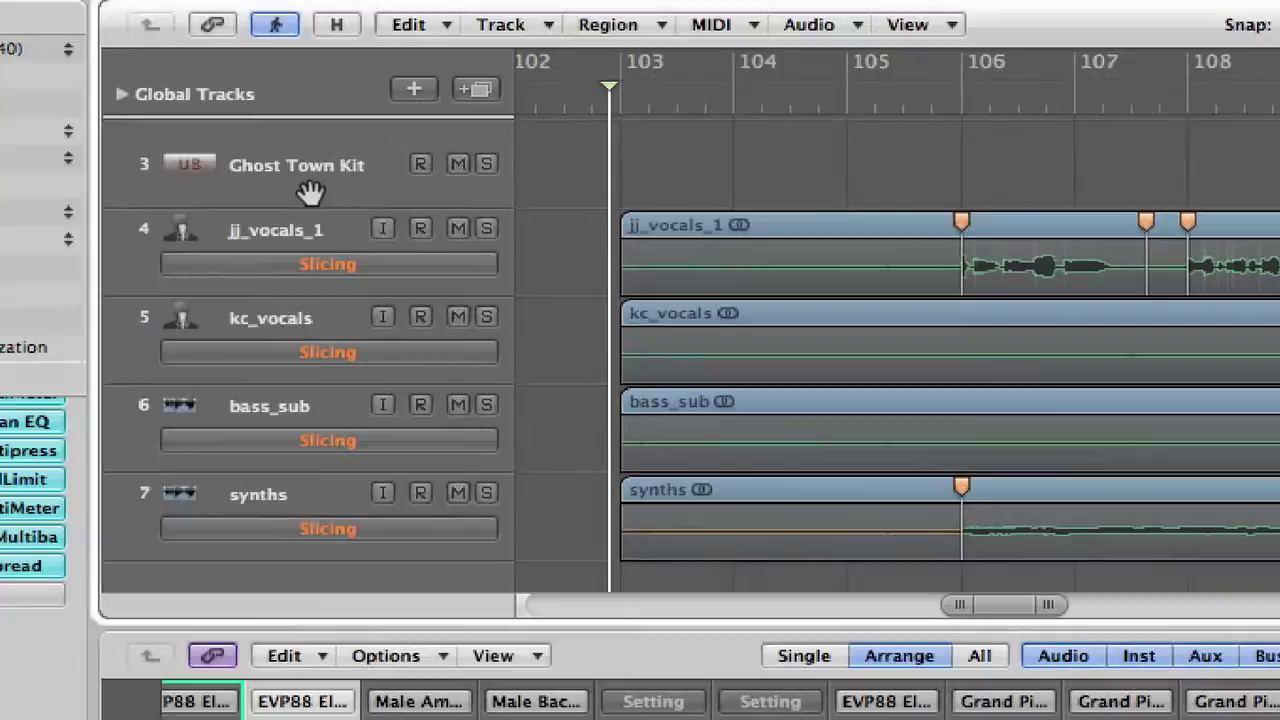
{"action": "scroll", "coordinate": [308, 185], "scroll_direction": "up", "scroll_amount": 3}
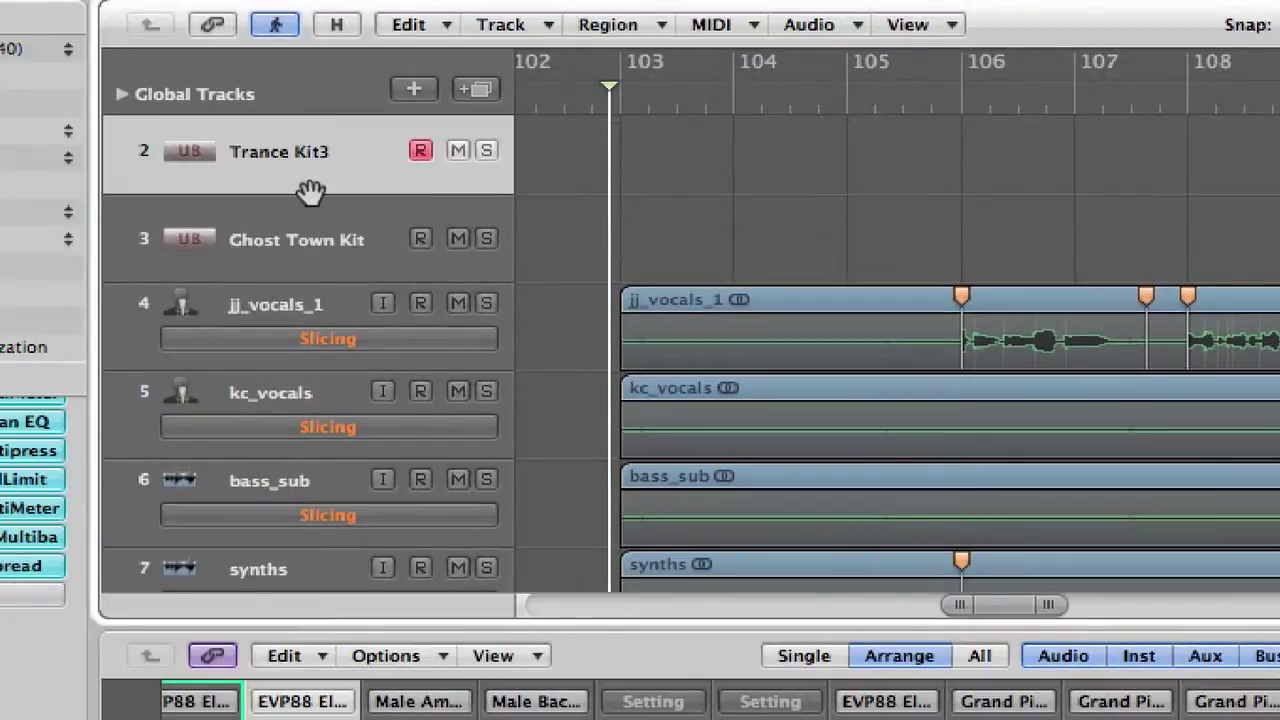
{"action": "scroll", "coordinate": [312, 242], "scroll_direction": "up", "scroll_amount": 1}
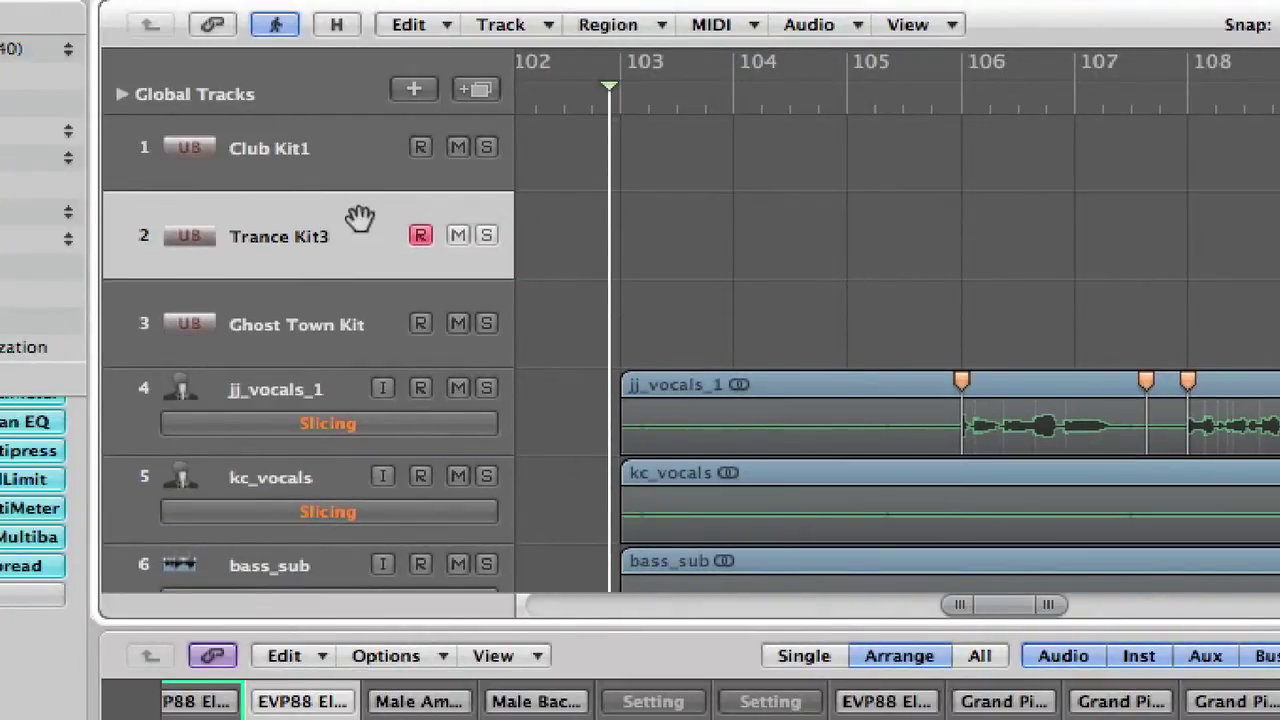
Examine the flex markers and waveforms of the jj_vocals_1, kc_vocals, bass_sub and synths regions from bar 103 onward.
{"action": "left_click", "coordinate": [590, 497]}
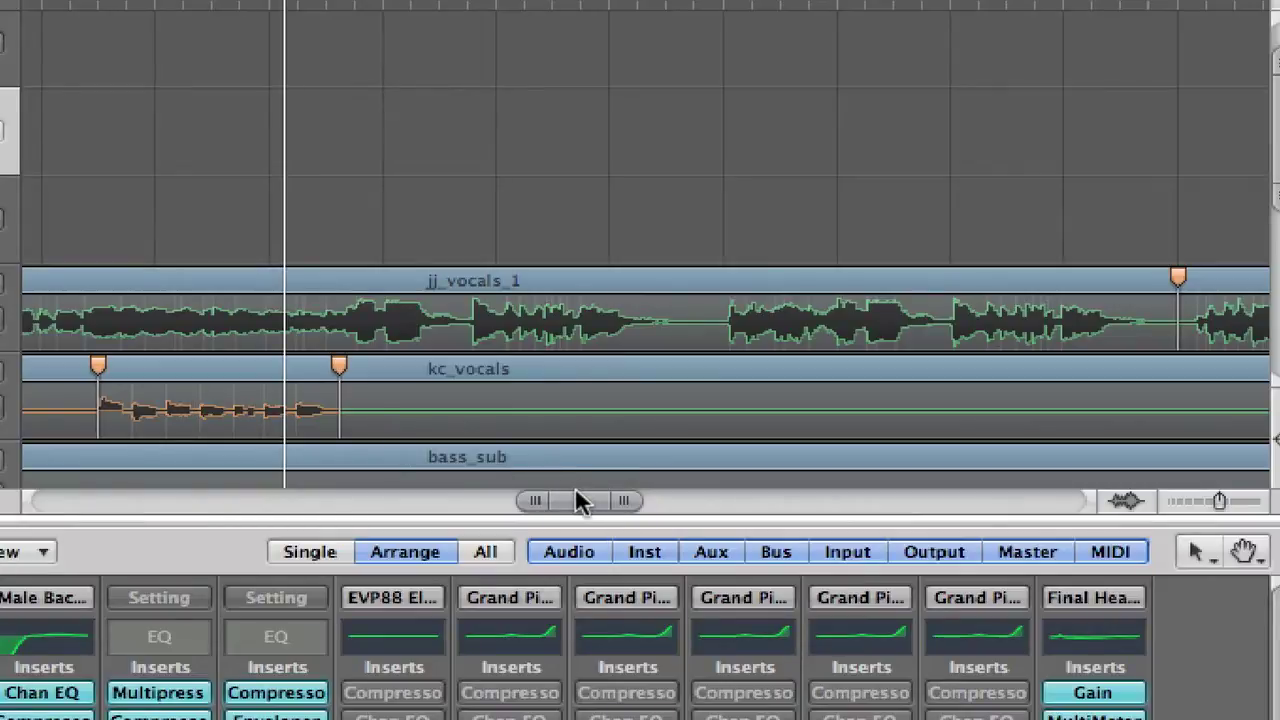
{"action": "mouse_move", "coordinate": [566, 505]}
{"action": "left_mouse_down"}
{"action": "mouse_move", "coordinate": [537, 513]}
{"action": "mouse_move", "coordinate": [548, 508]}
{"action": "left_mouse_up"}
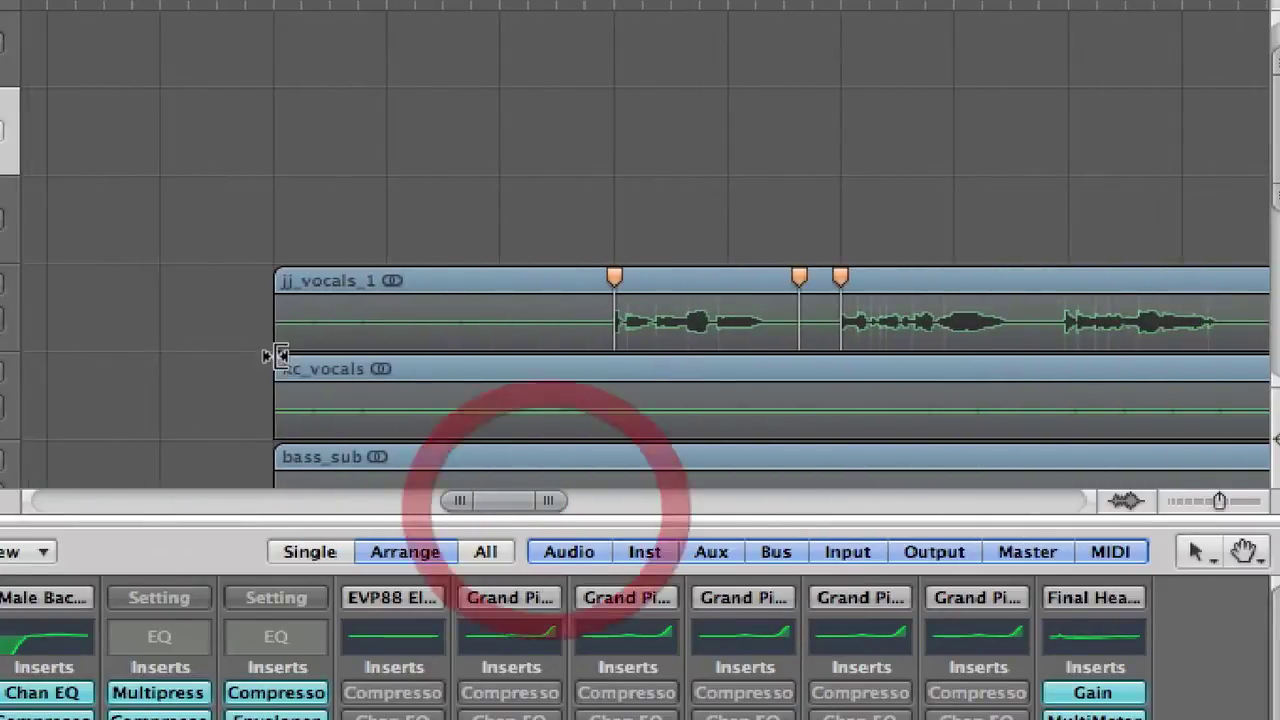
{"action": "scroll", "coordinate": [154, 360], "scroll_direction": "down", "scroll_amount": 3}
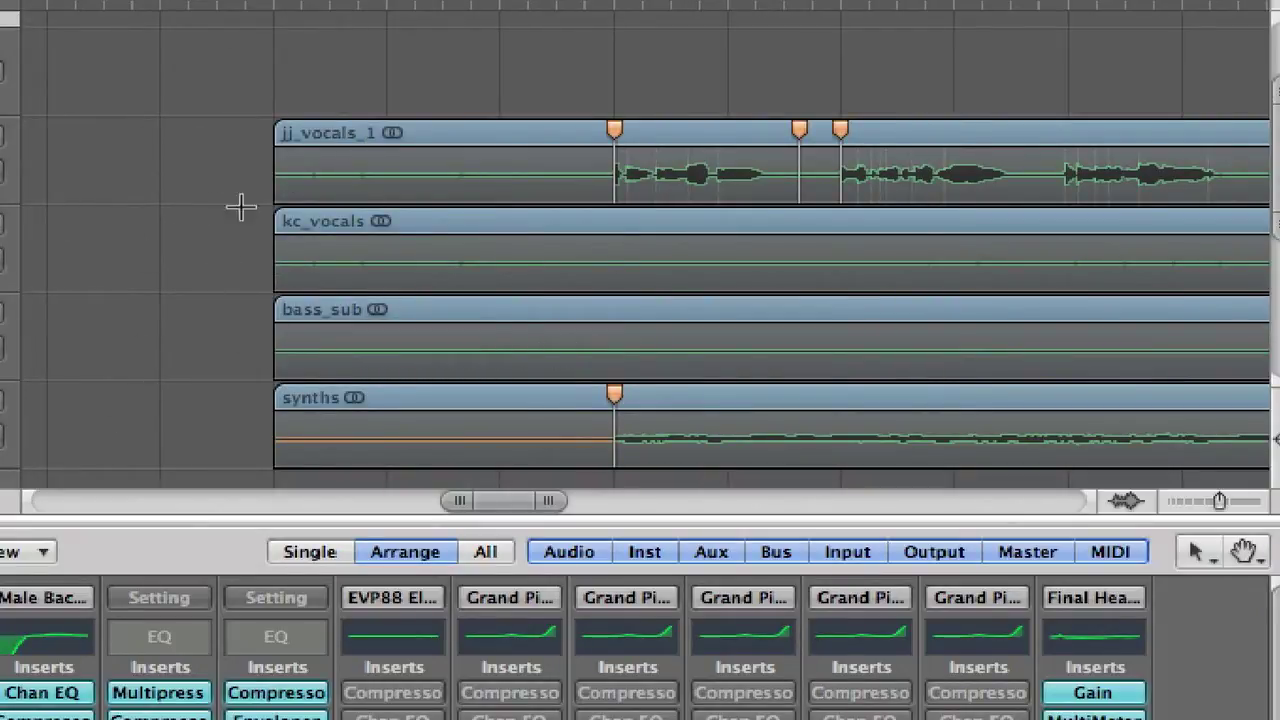
{"action": "left_click_drag", "start_coordinate": [505, 508], "coordinate": [563, 511]}
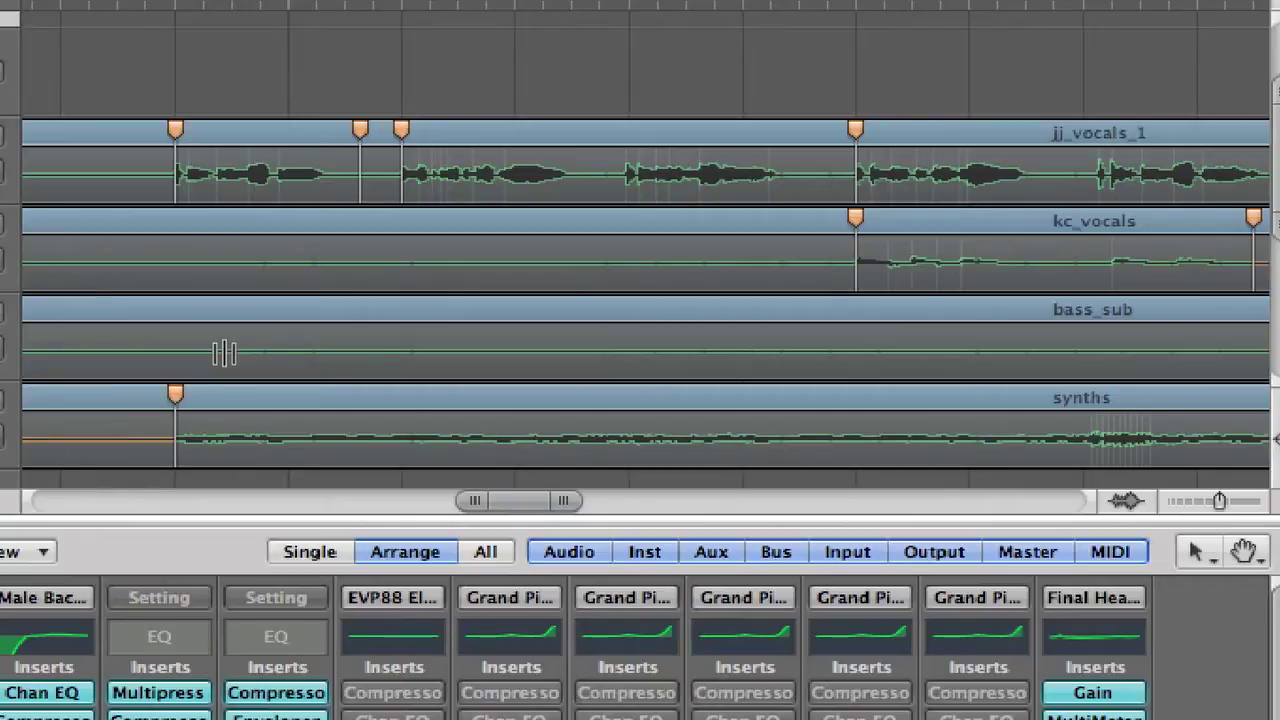
{"action": "left_click_drag", "start_coordinate": [520, 510], "coordinate": [551, 512]}
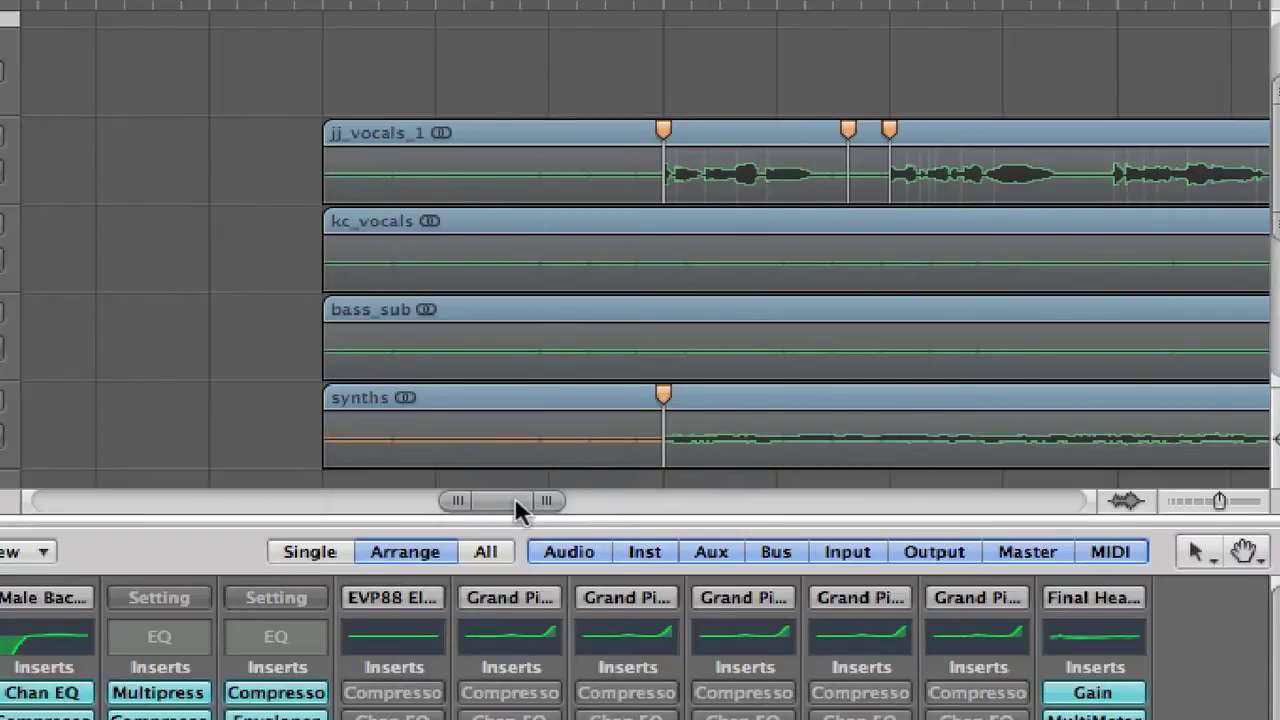
{"action": "left_click_drag", "start_coordinate": [515, 505], "coordinate": [577, 507]}
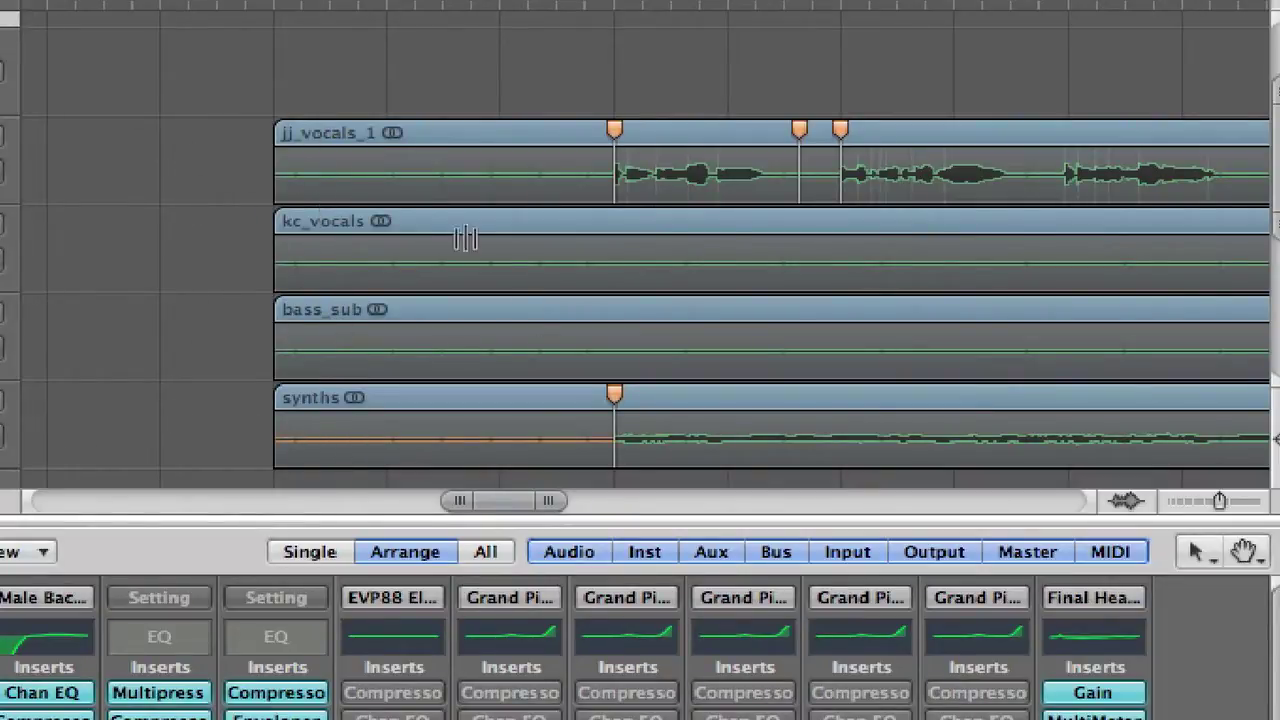
{"action": "mouse_move", "coordinate": [498, 494]}
{"action": "left_mouse_down"}
{"action": "mouse_move", "coordinate": [583, 505]}
{"action": "mouse_move", "coordinate": [524, 501]}
{"action": "left_mouse_up"}
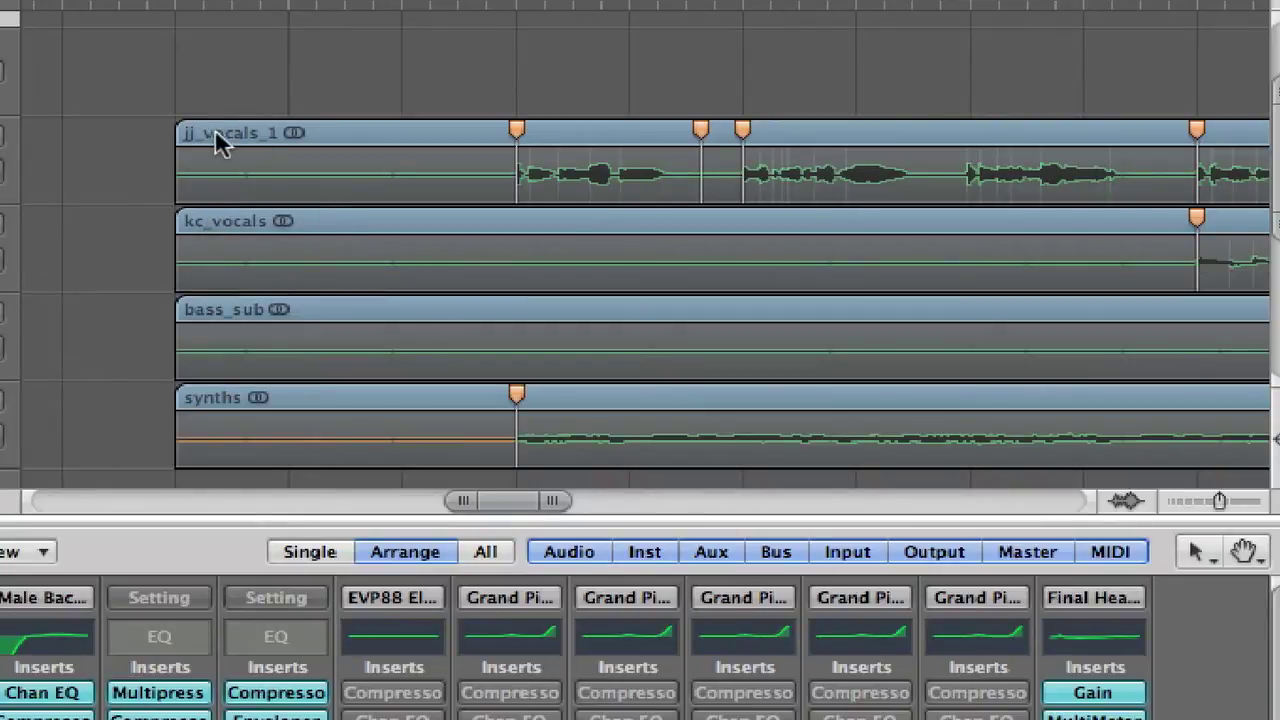
Select the bass track at the start of the arrangement and view its bass*copied notes in the Piano Roll from bar 1.
{"action": "mouse_move", "coordinate": [500, 497]}
{"action": "left_mouse_down"}
{"action": "mouse_move", "coordinate": [257, 480]}
{"action": "mouse_move", "coordinate": [312, 478]}
{"action": "mouse_move", "coordinate": [51, 429]}
{"action": "left_mouse_up"}
{"action": "scroll", "coordinate": [28, 333], "scroll_direction": "down", "scroll_amount": 3}
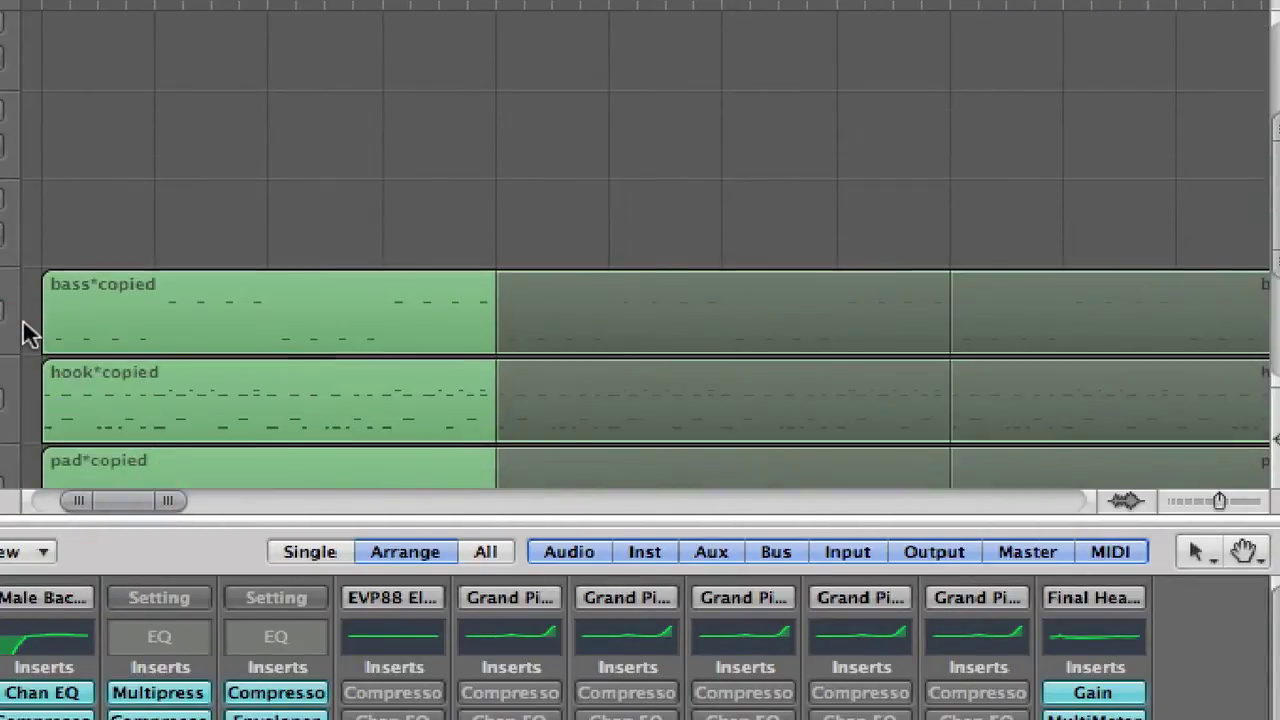
{"action": "scroll", "coordinate": [28, 333], "scroll_direction": "down", "scroll_amount": 3}
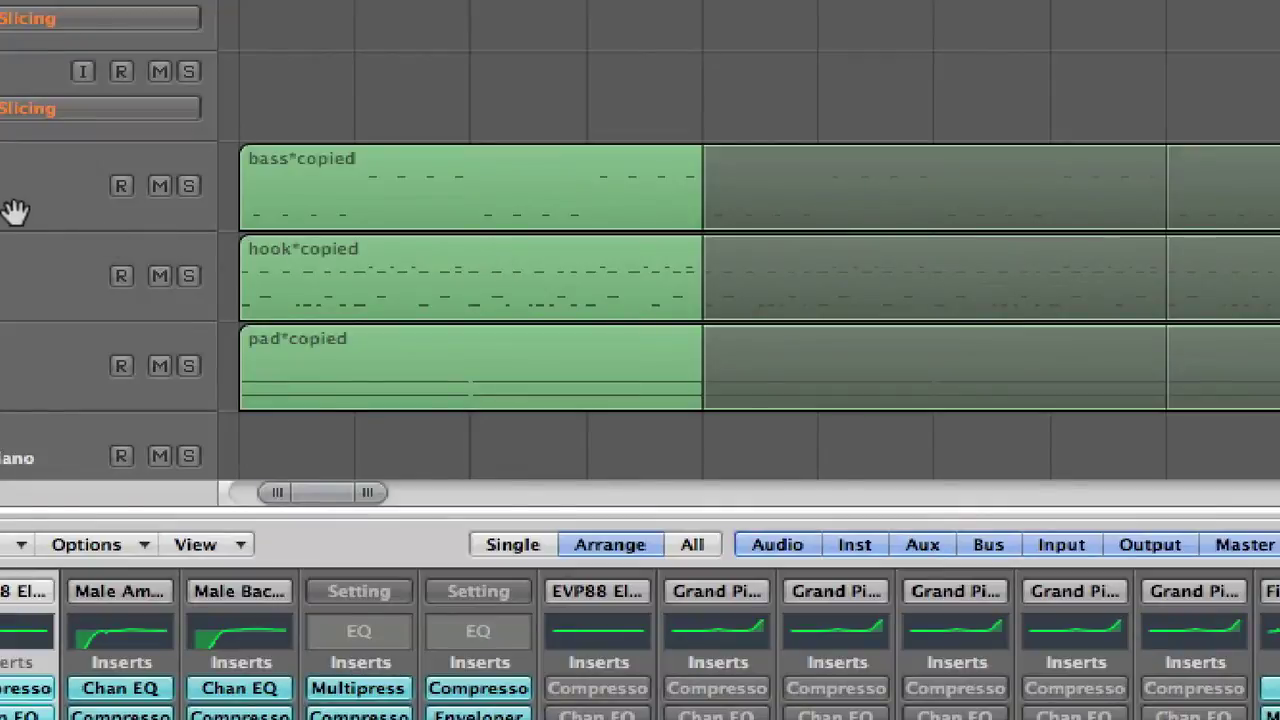
{"action": "left_click", "coordinate": [15, 210]}
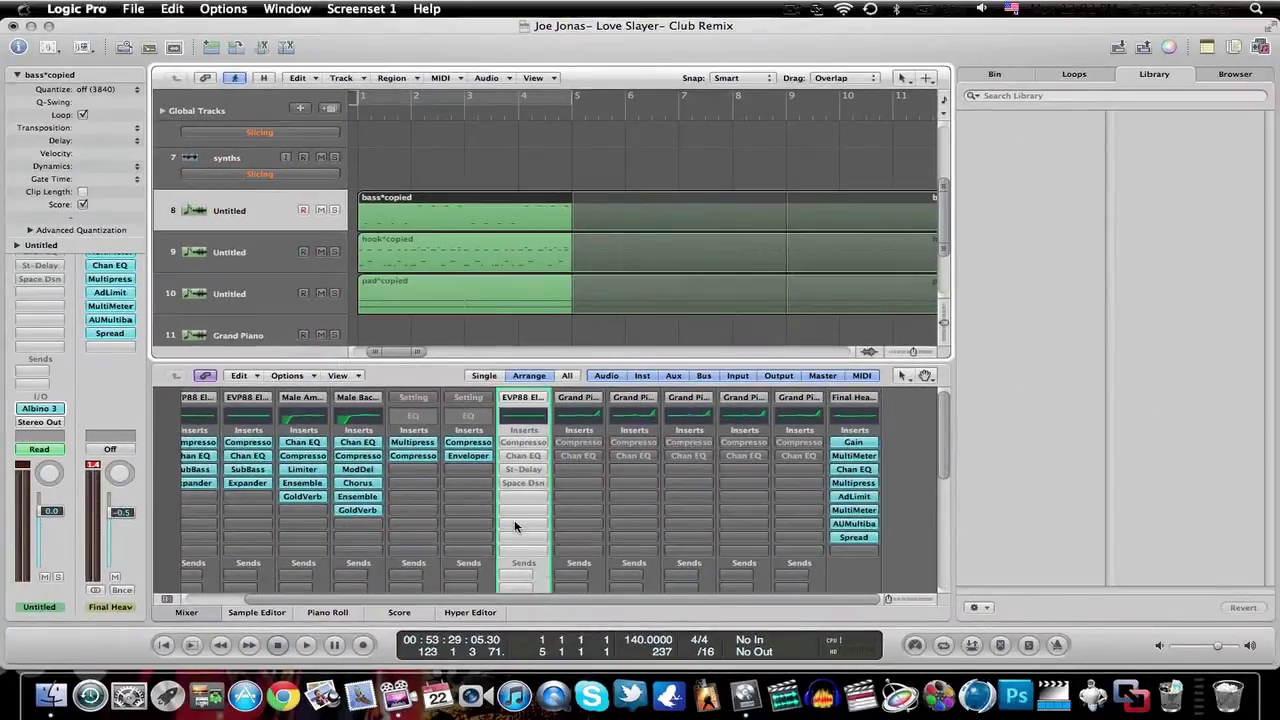
{"action": "scroll", "coordinate": [515, 527], "scroll_direction": "down", "scroll_amount": 3}
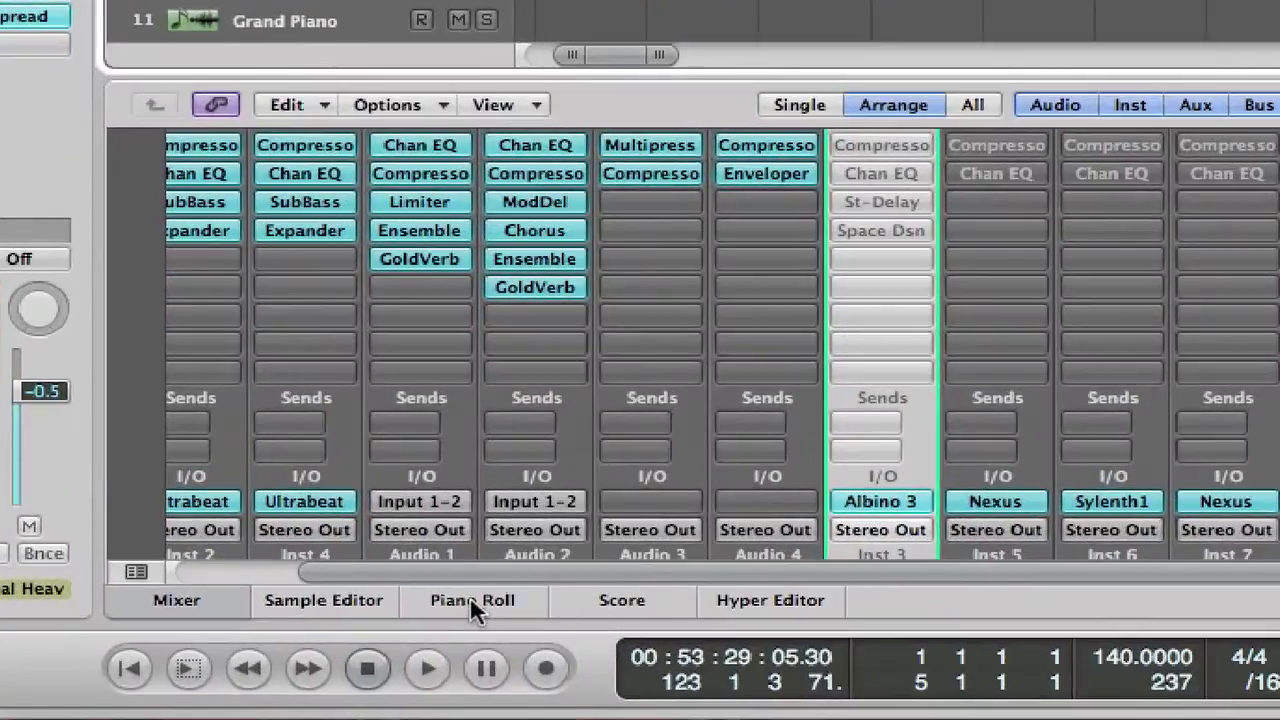
{"action": "left_click", "coordinate": [327, 610]}
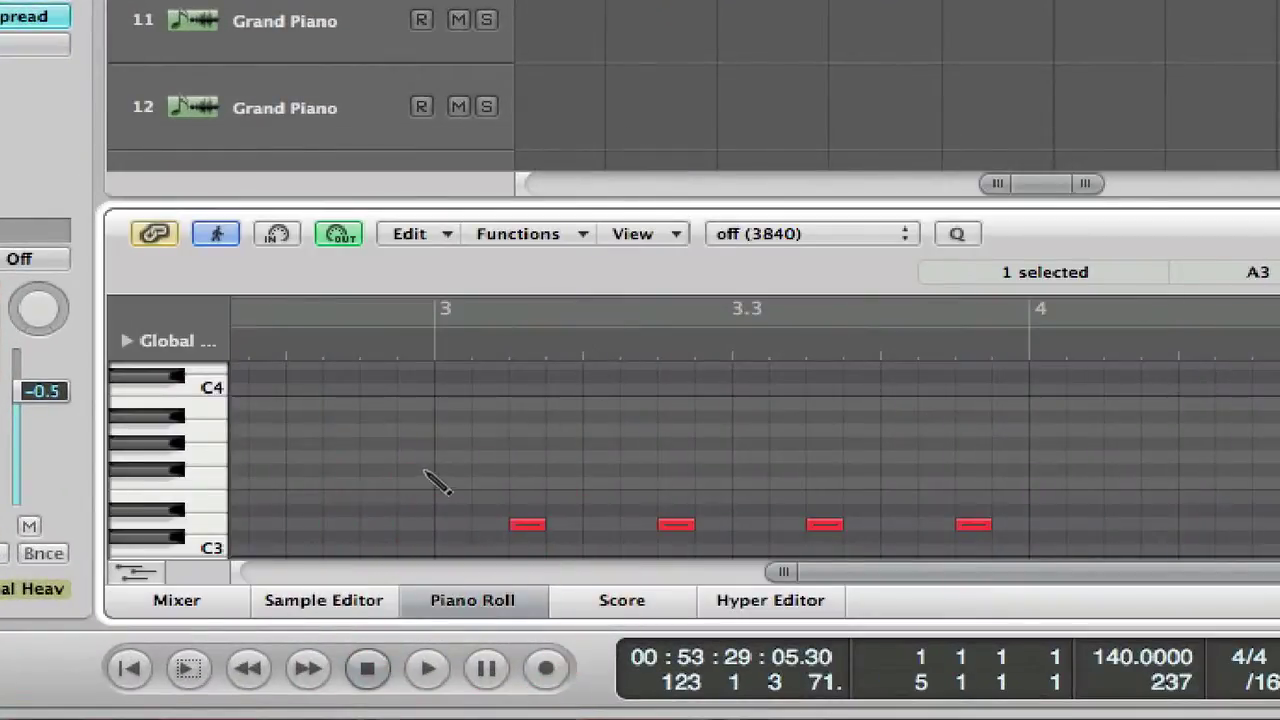
{"action": "scroll", "coordinate": [437, 483], "scroll_direction": "down", "scroll_amount": 4}
{"action": "scroll", "coordinate": [432, 482], "scroll_direction": "up", "scroll_amount": 1}
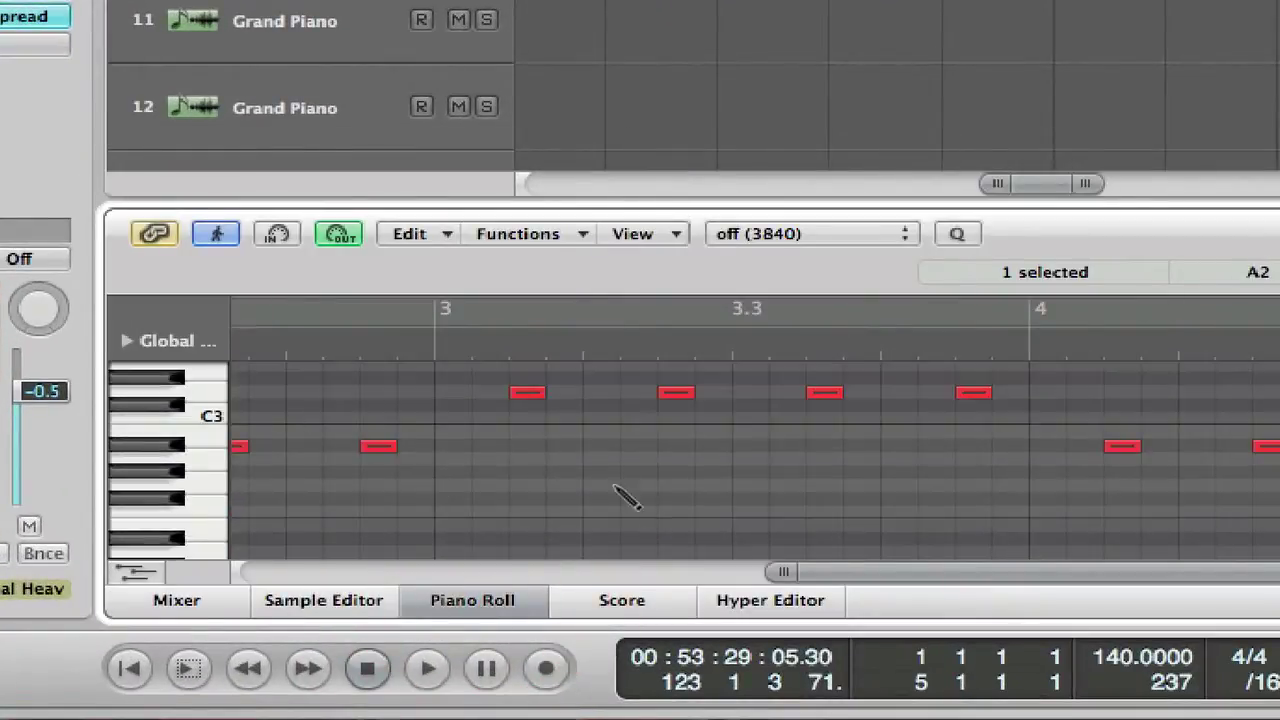
{"action": "left_click_drag", "start_coordinate": [899, 572], "coordinate": [503, 575]}
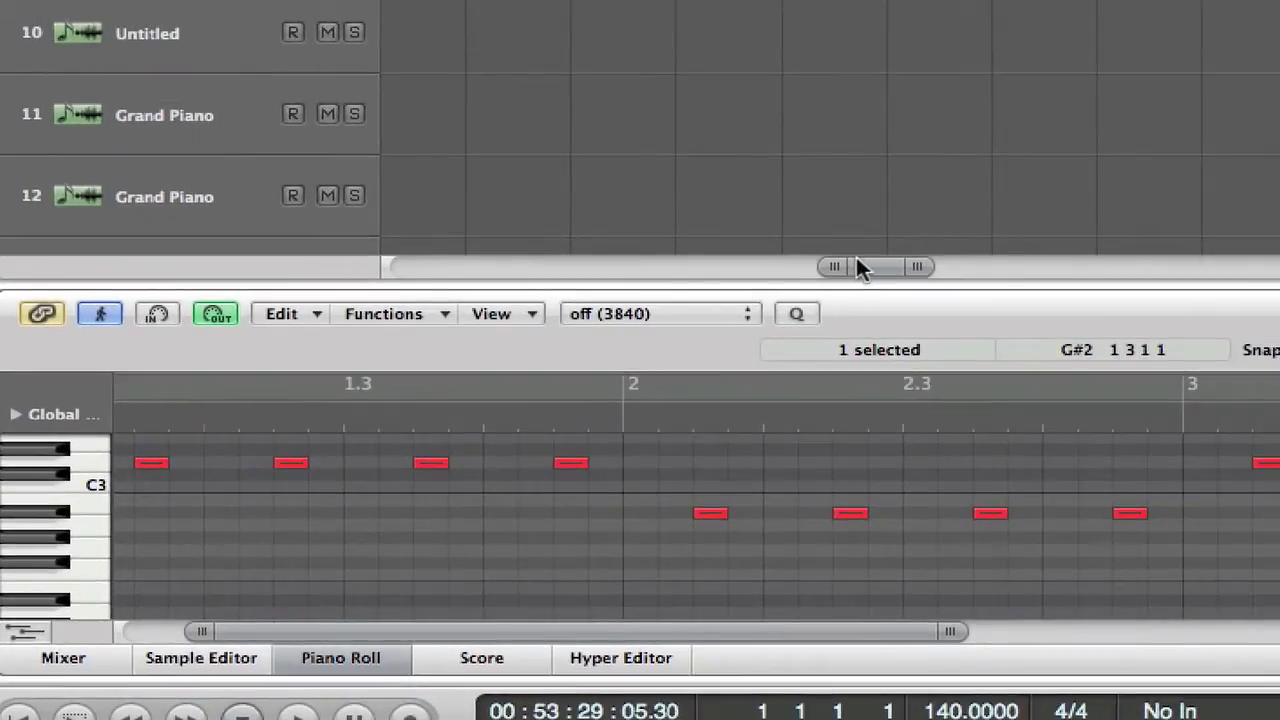
Solo the bass track, play its region from bar 1, and return the playhead to the start.
{"action": "left_click_drag", "start_coordinate": [856, 266], "coordinate": [143, 257]}
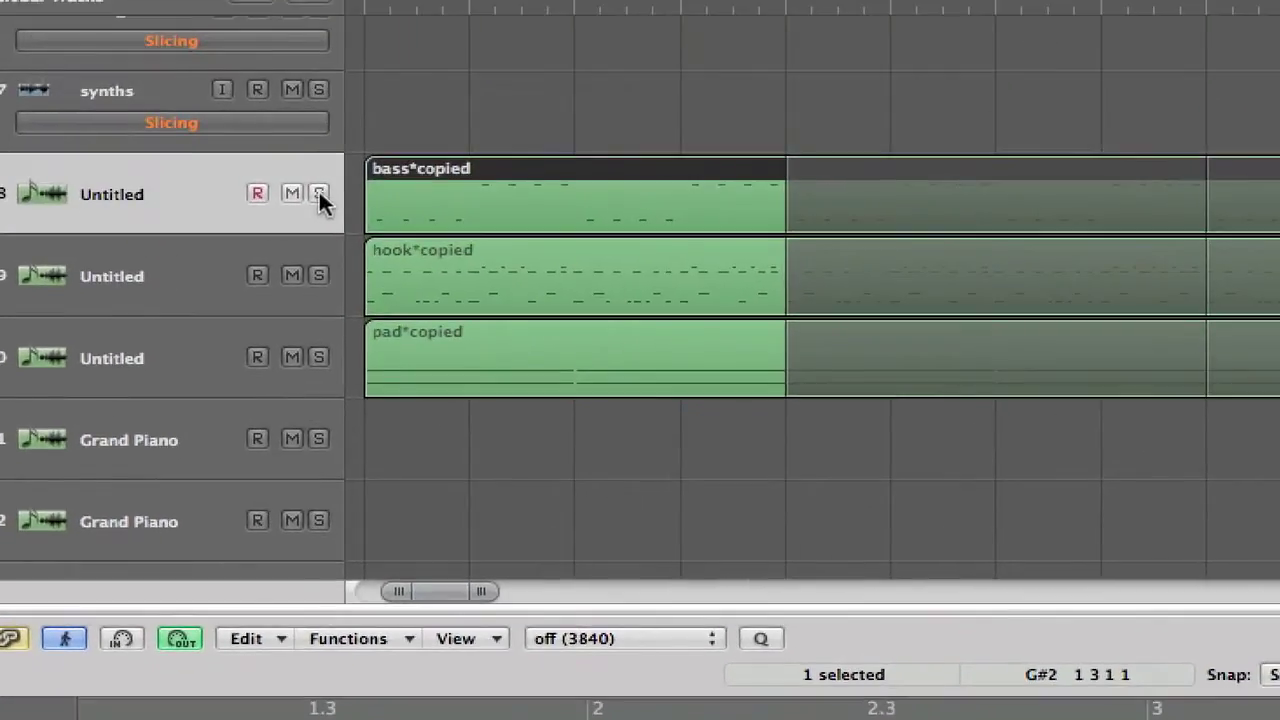
{"action": "left_click", "coordinate": [320, 180]}
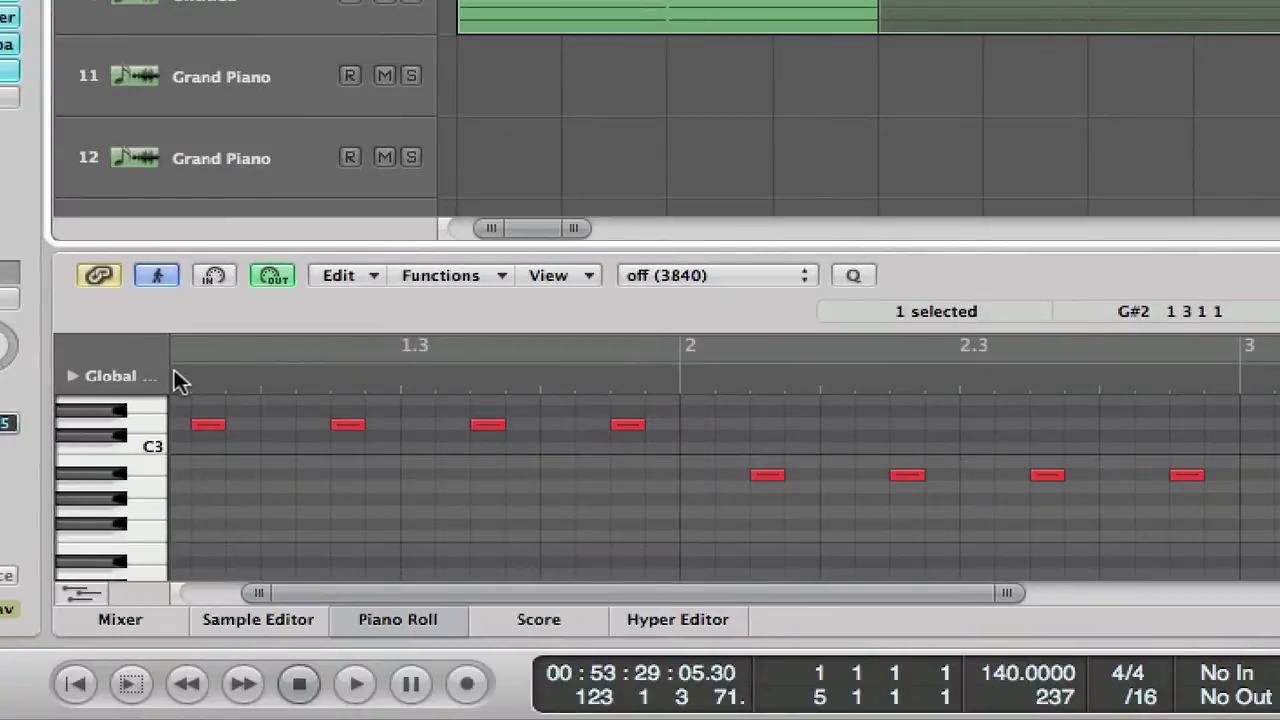
{"action": "left_click", "coordinate": [174, 372]}
{"action": "key", "text": "space"}
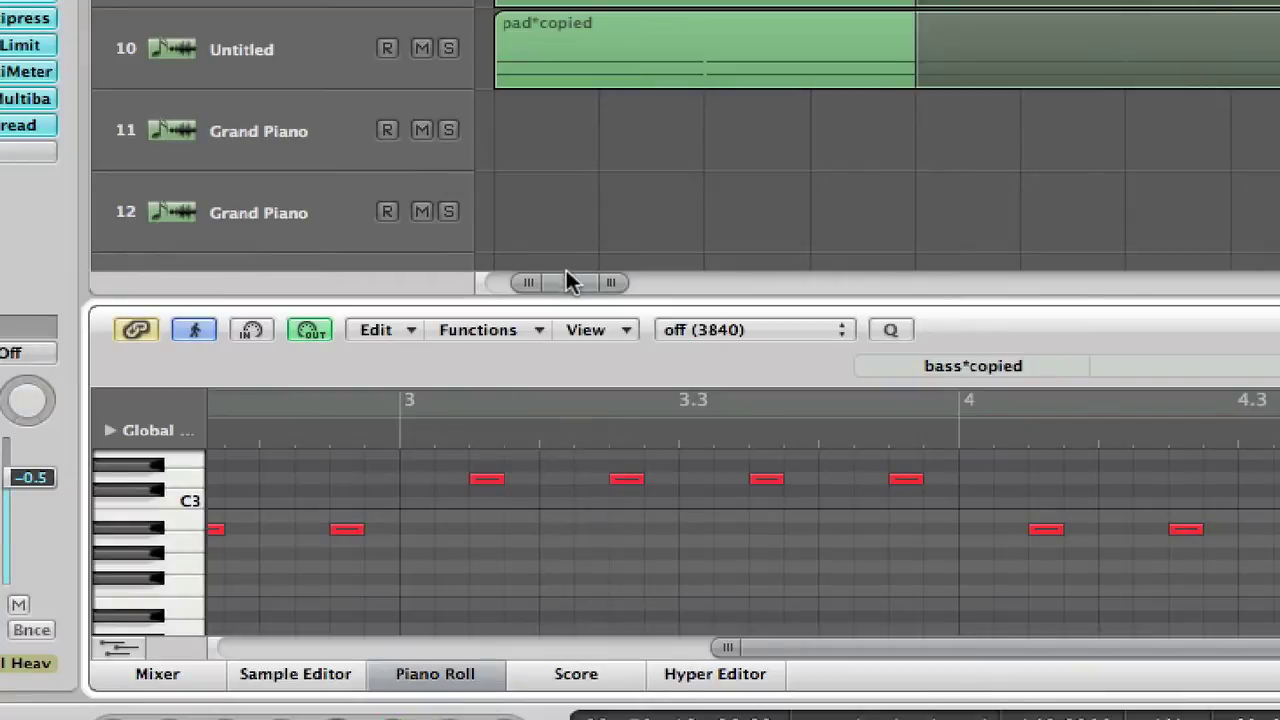
{"action": "left_click", "coordinate": [445, 274]}
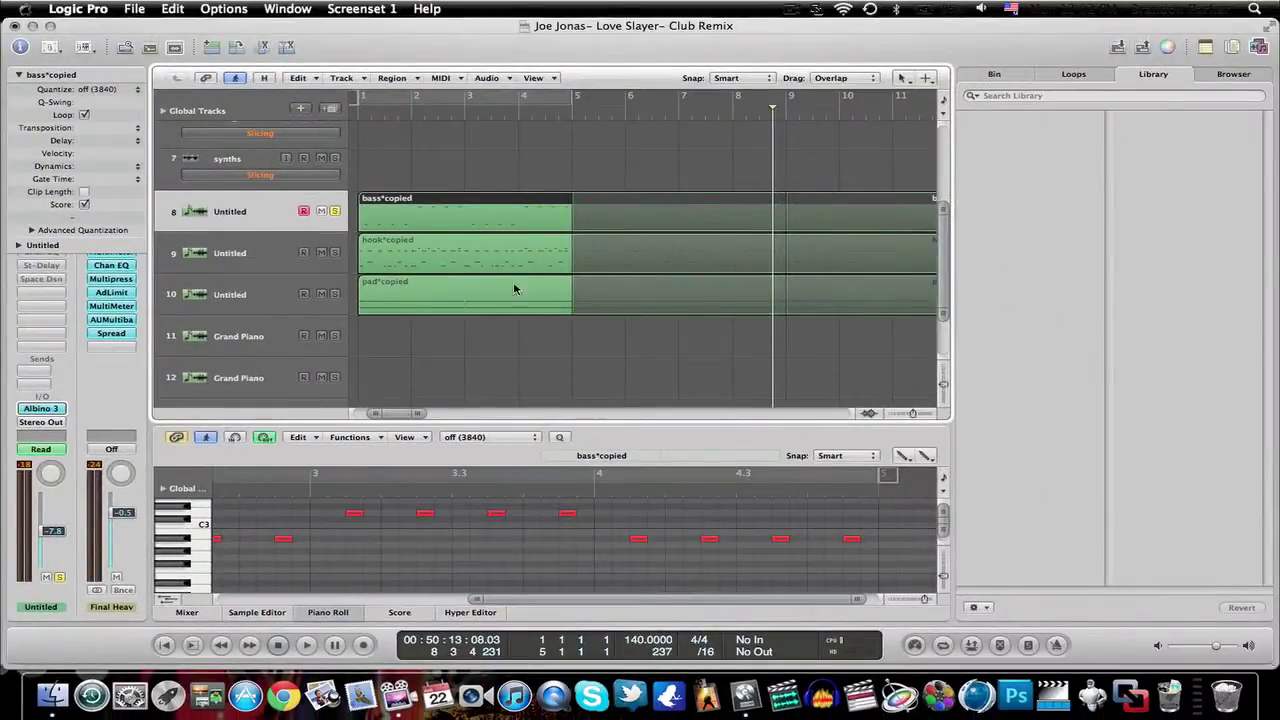
{"action": "left_click", "coordinate": [368, 120]}
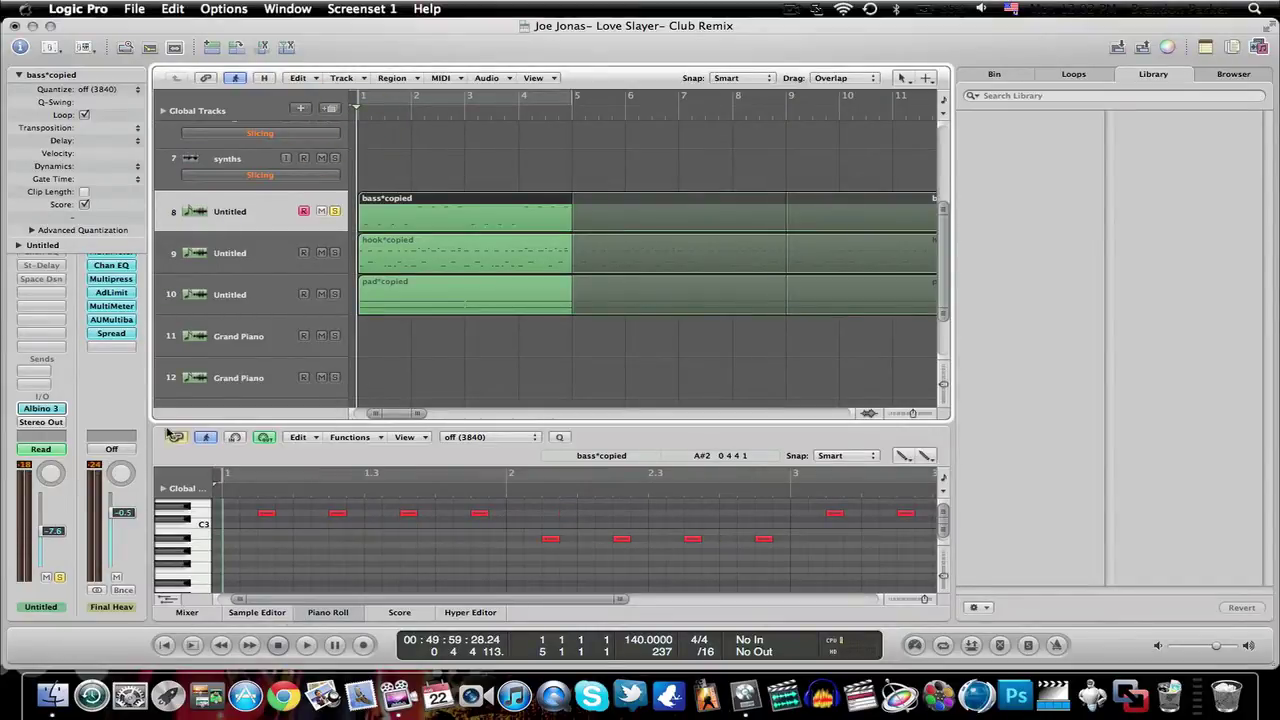
Route both filters to FX1+3 in the amp section of the bass track's Albino 3 instrument, and close the plug-in.
{"action": "left_click", "coordinate": [186, 613]}
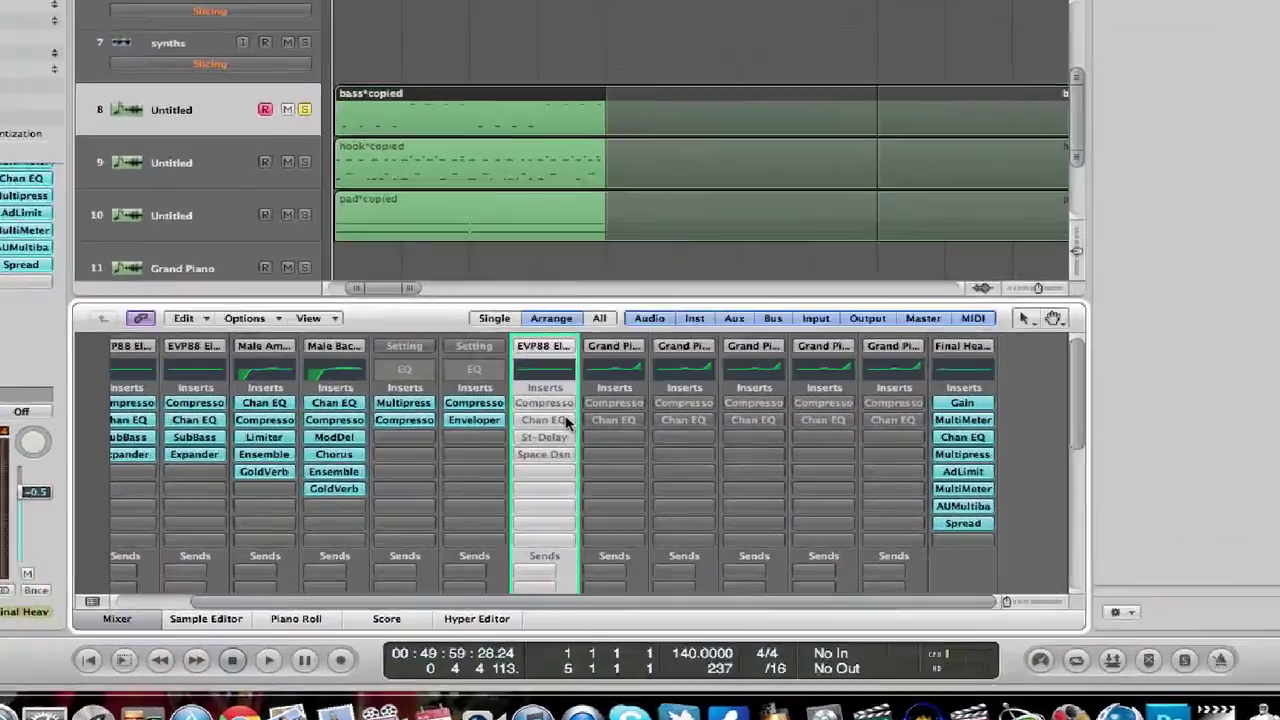
{"action": "scroll", "coordinate": [543, 452], "scroll_direction": "down", "scroll_amount": 3}
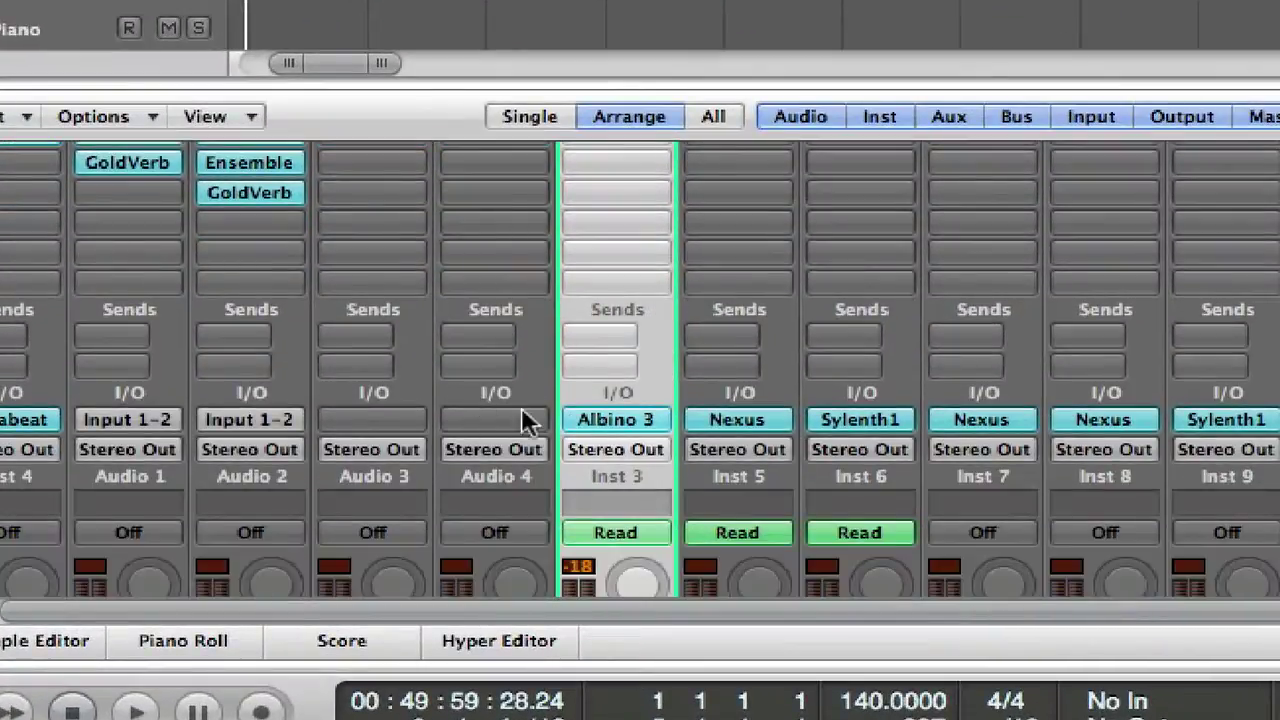
{"action": "left_click", "coordinate": [598, 416]}
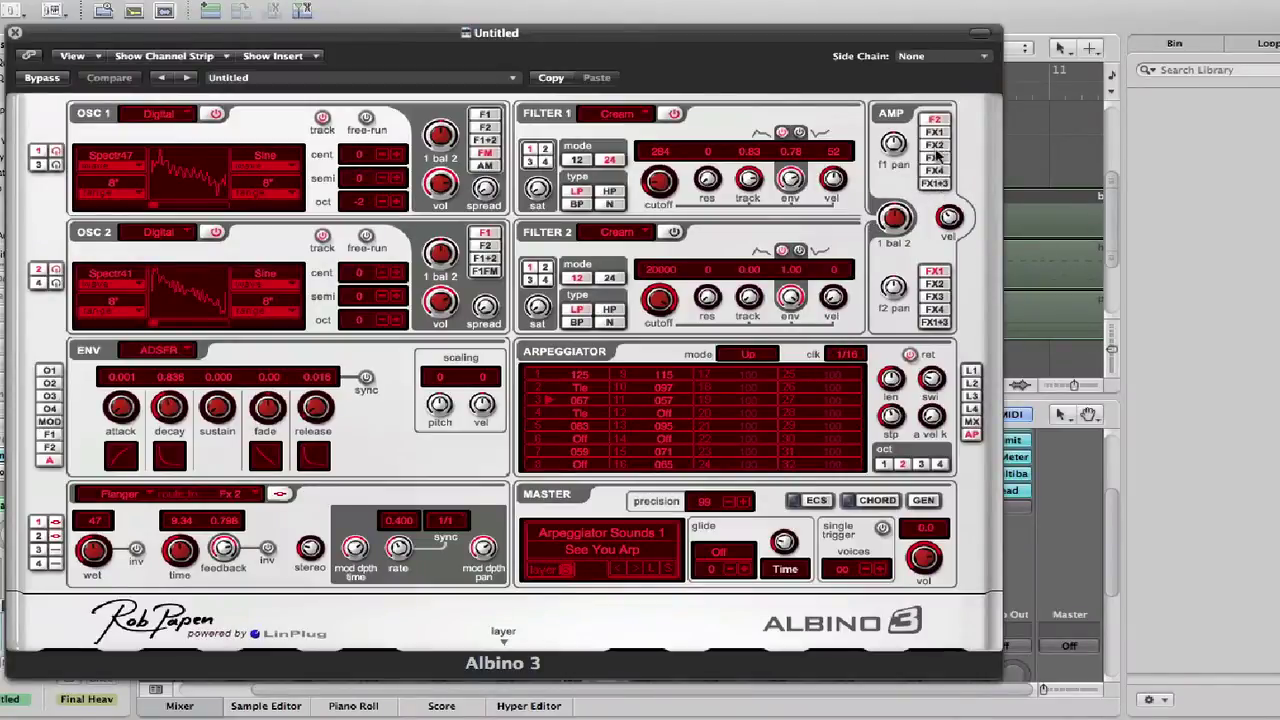
{"action": "left_click", "coordinate": [935, 185]}
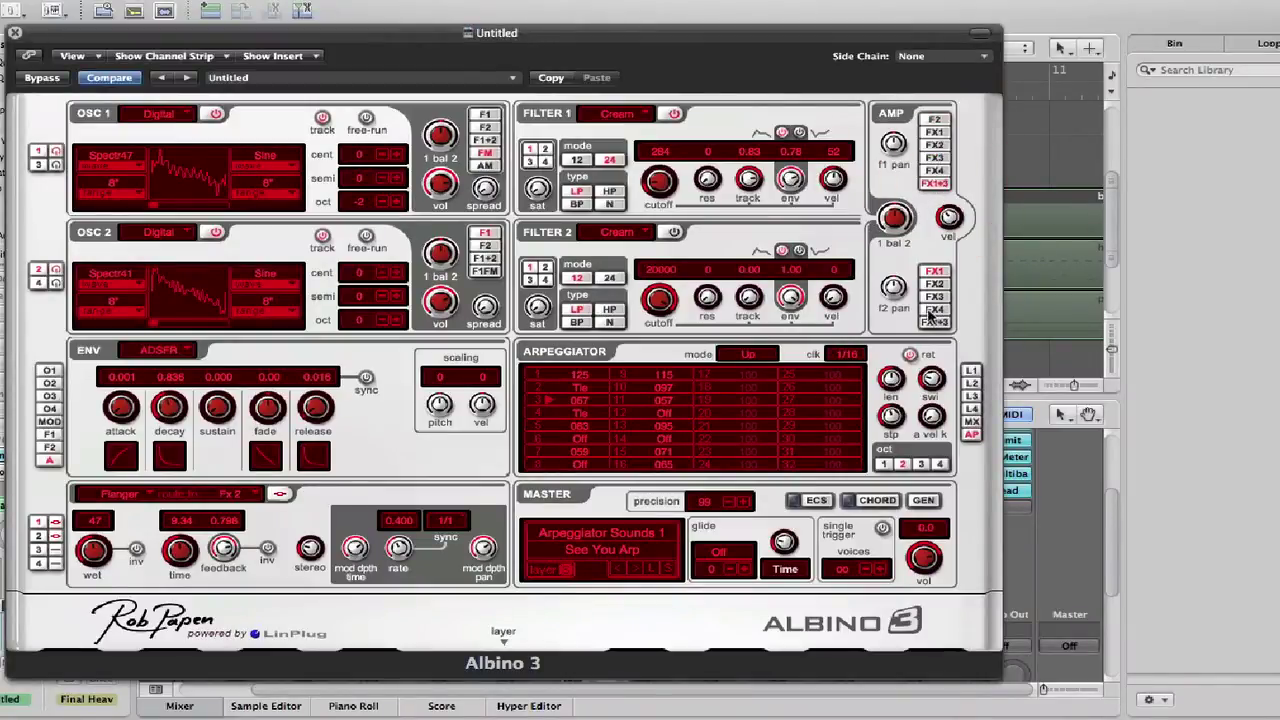
{"action": "left_click", "coordinate": [933, 323]}
{"action": "left_click", "coordinate": [14, 36]}
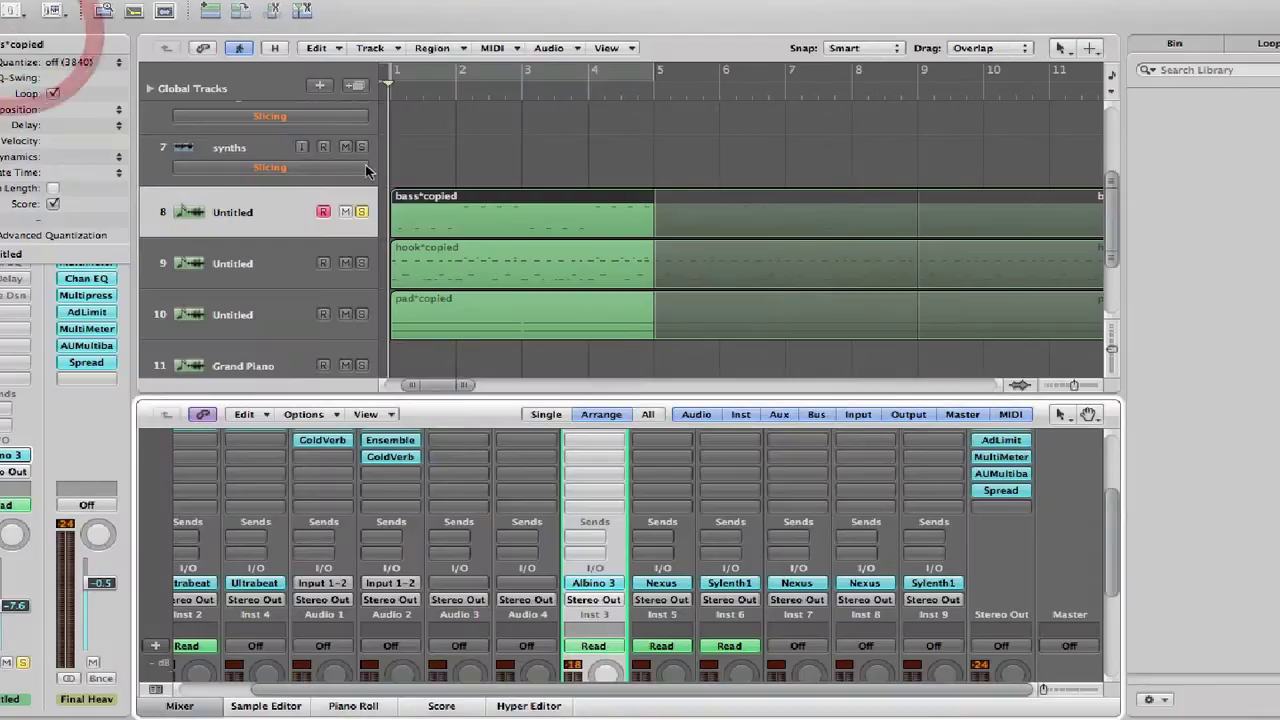
Select the hook*copied track and open its Nexus instrument from the channel strip in the mixer.
{"action": "scroll", "coordinate": [372, 173], "scroll_direction": "down", "scroll_amount": 1}
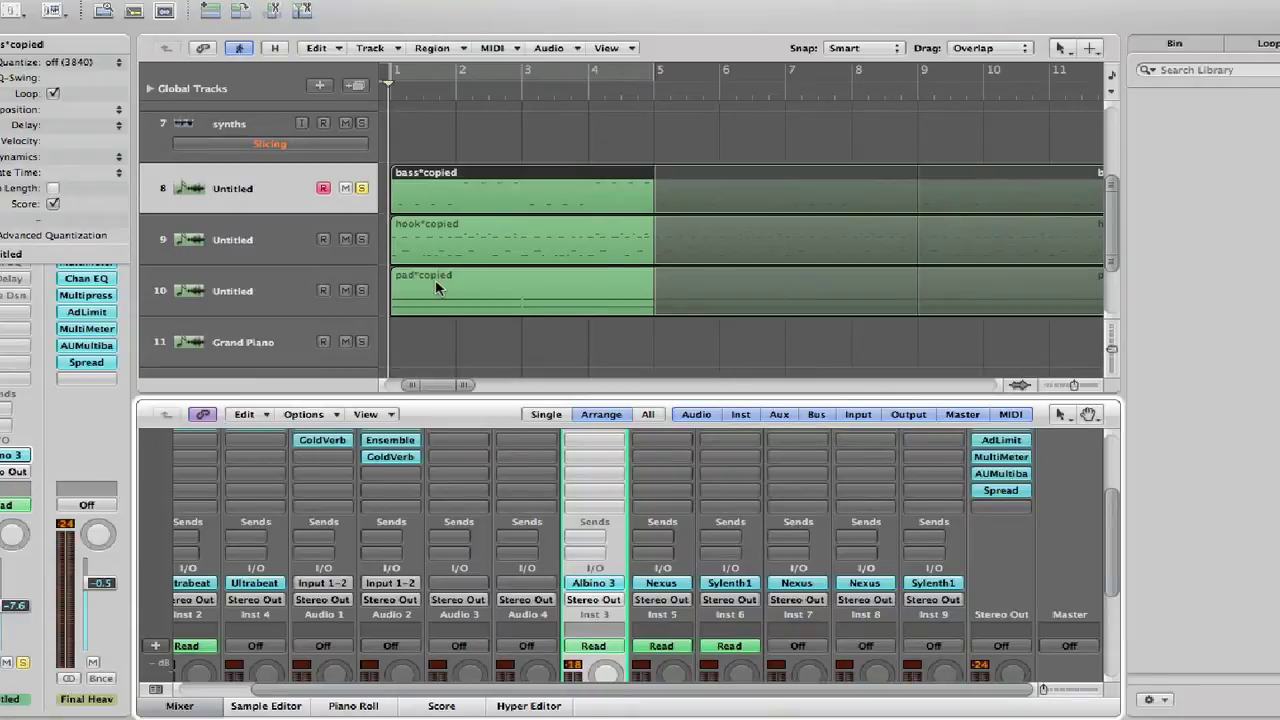
{"action": "left_click", "coordinate": [282, 258]}
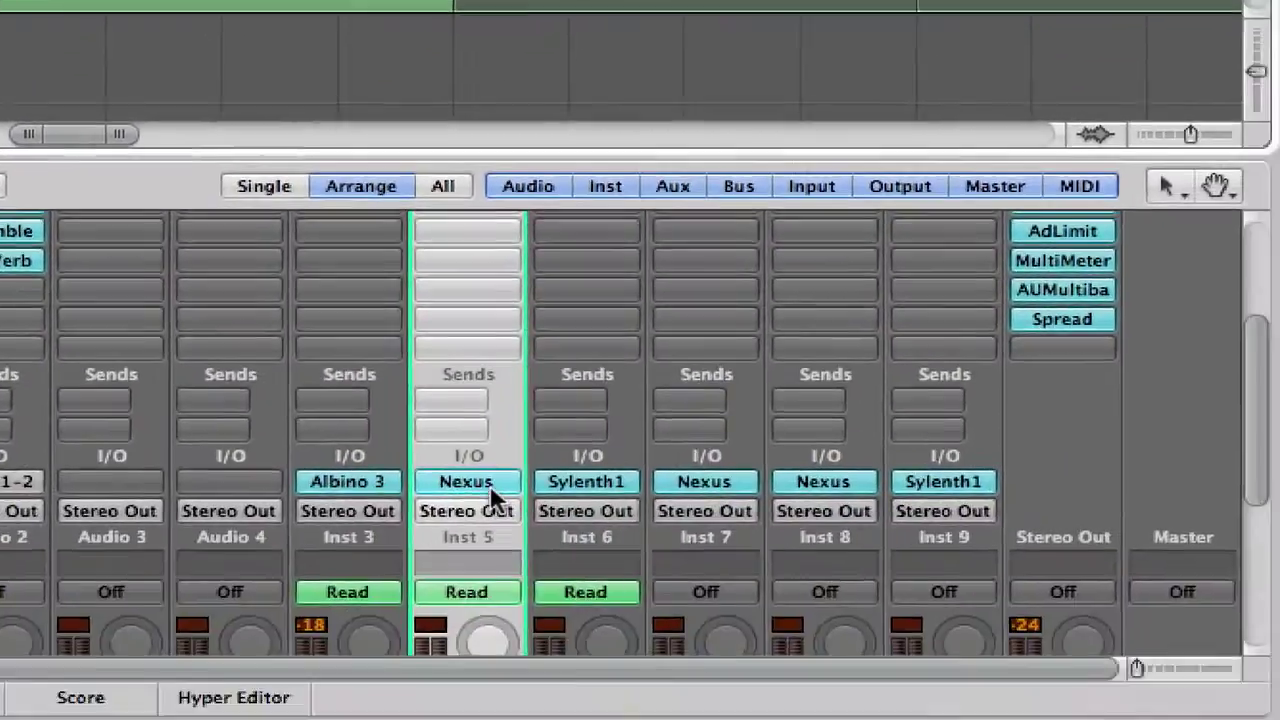
{"action": "left_click", "coordinate": [673, 582]}
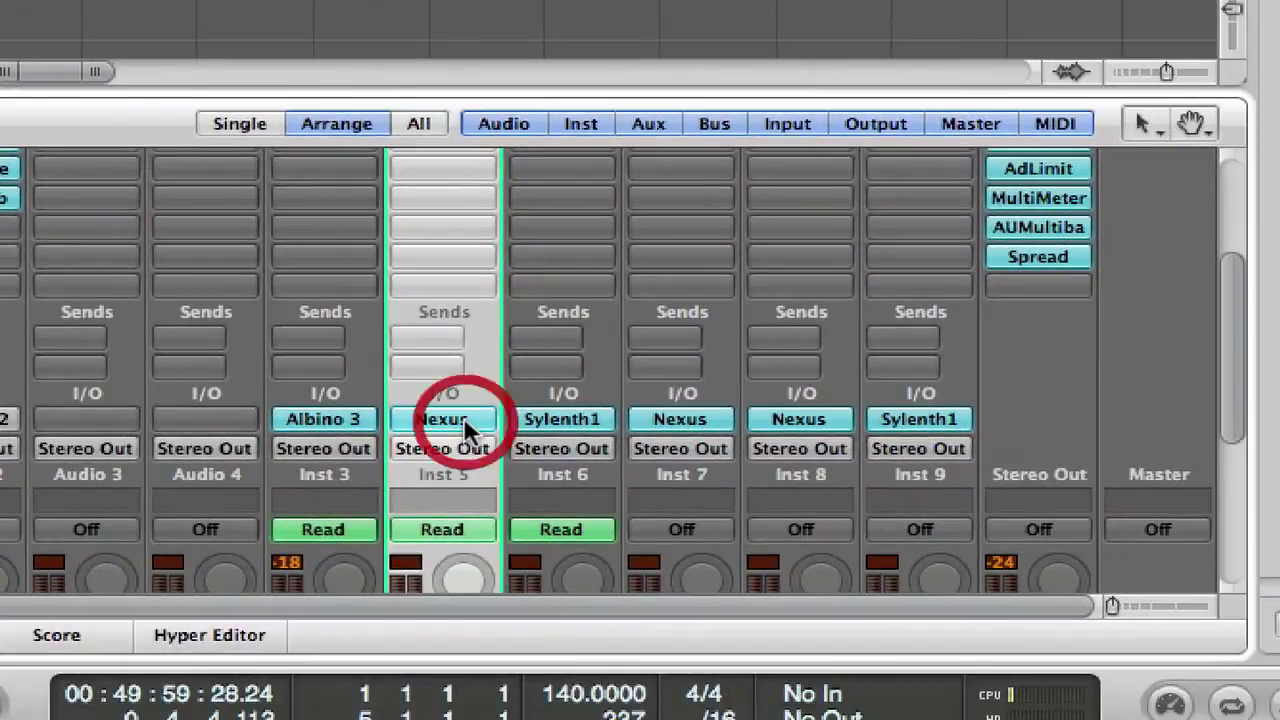
Examine the Seventies Chords 1 preset in the hook track's Nexus, clear its window away from the arrangement, and close the plug-in.
{"action": "left_click", "coordinate": [463, 417]}
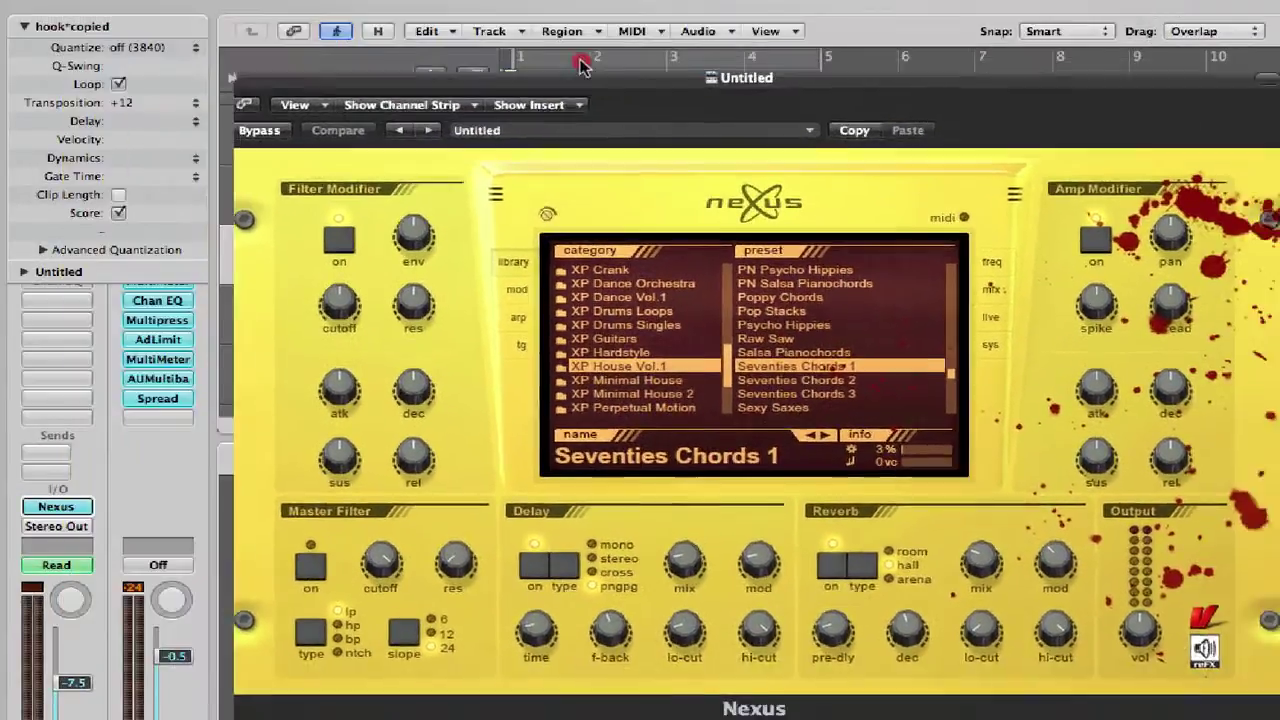
{"action": "left_click_drag", "start_coordinate": [470, 12], "coordinate": [530, 35]}
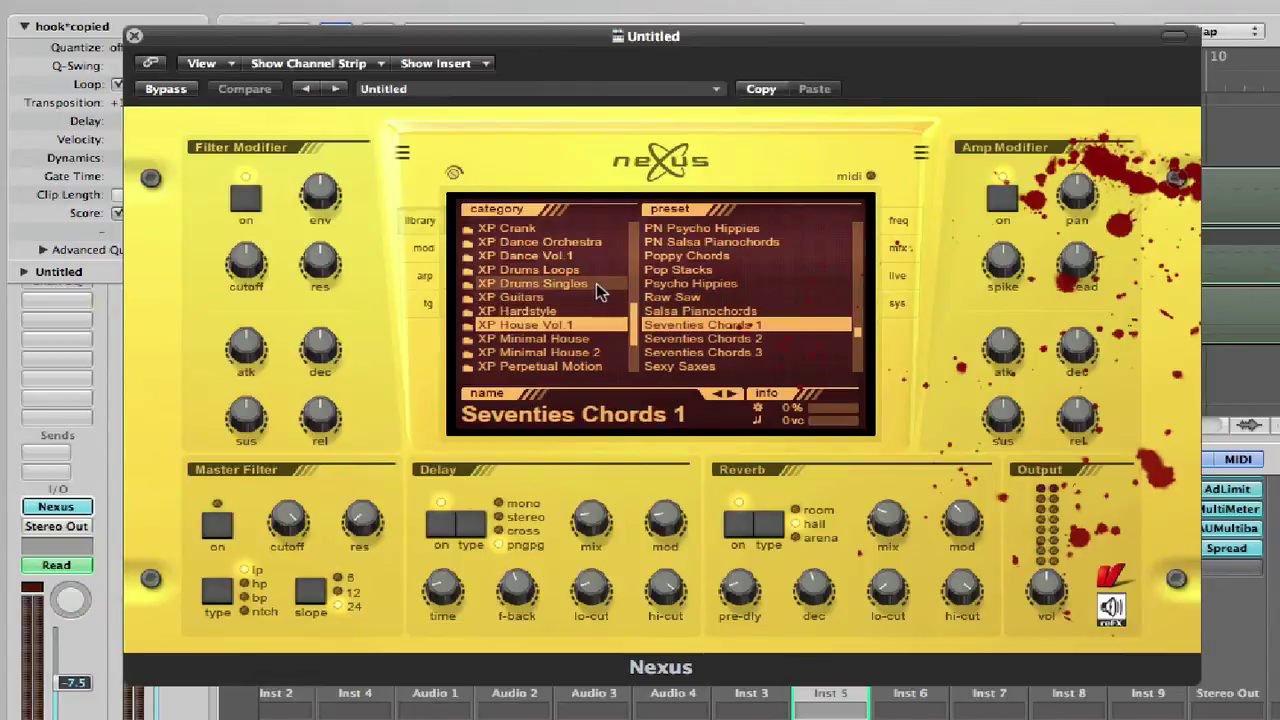
{"action": "left_click_drag", "start_coordinate": [568, 36], "coordinate": [904, 176]}
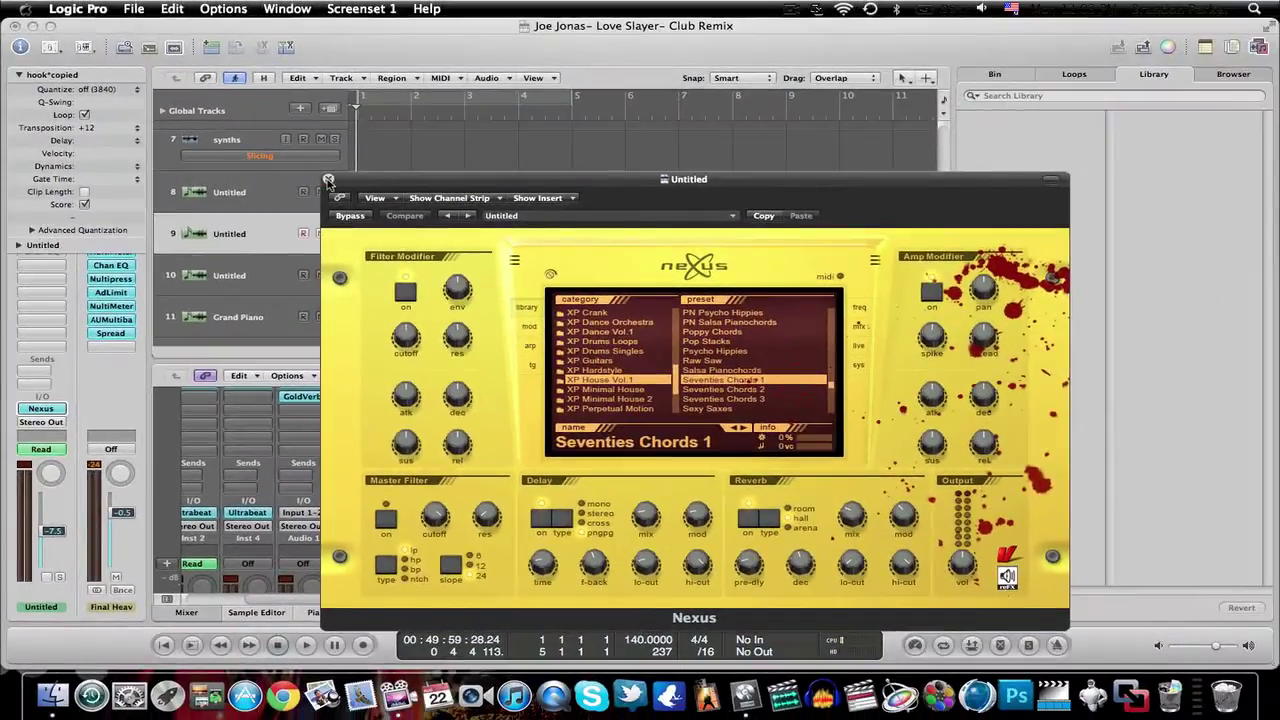
{"action": "left_click", "coordinate": [328, 180]}
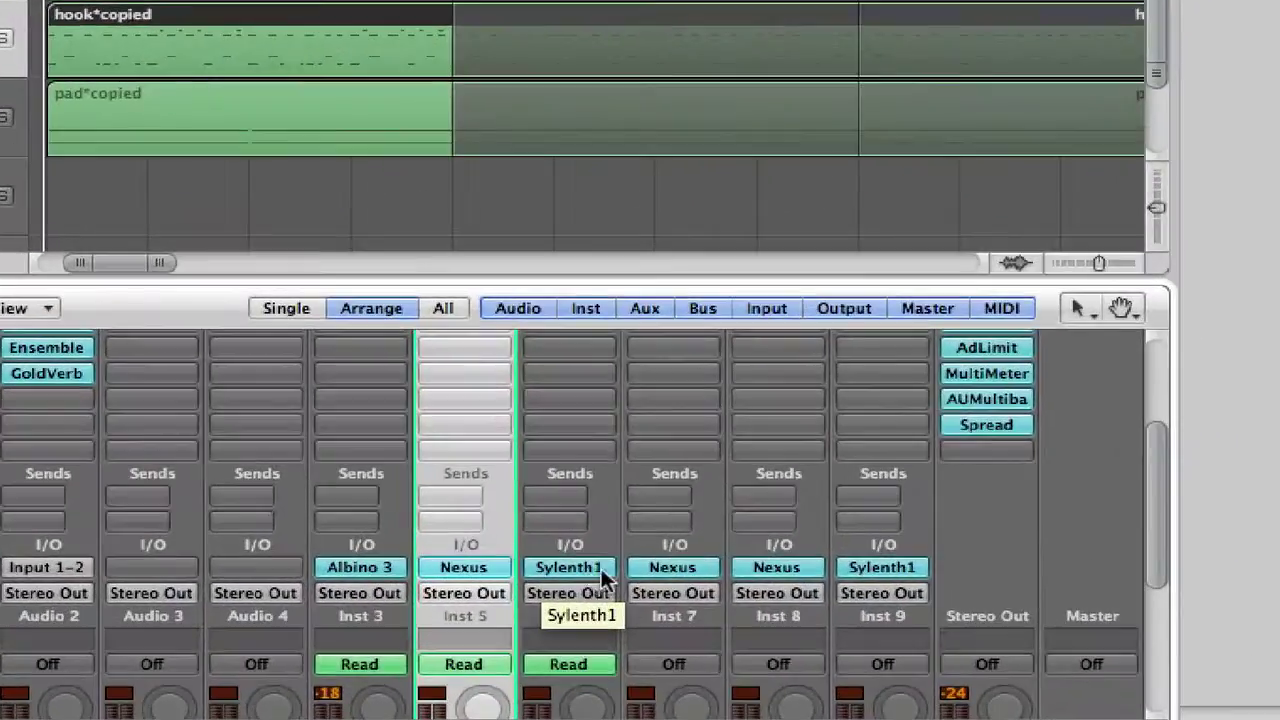
Open the pad track's Sylenth1 instrument from the Inst 6 channel strip and reposition its window to check the pad*copied region.
{"action": "left_click", "coordinate": [597, 536]}
{"action": "left_click", "coordinate": [590, 562]}
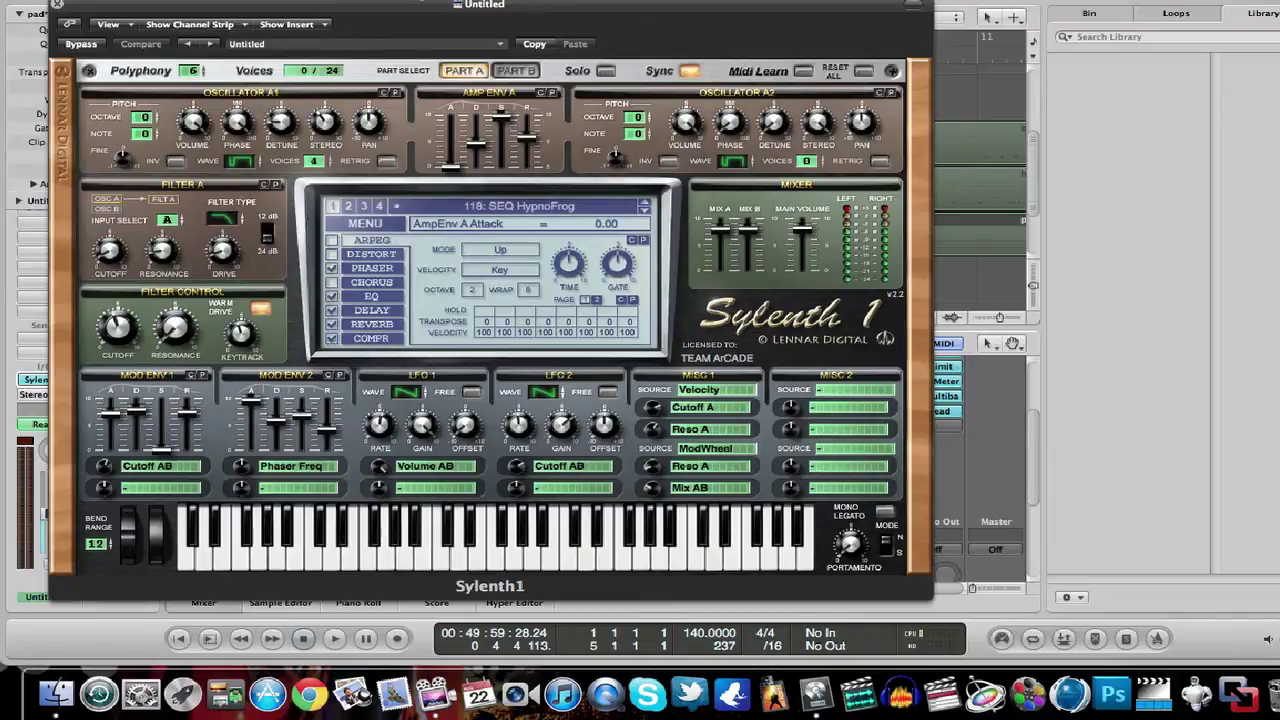
{"action": "left_click_drag", "start_coordinate": [422, 6], "coordinate": [470, 355]}
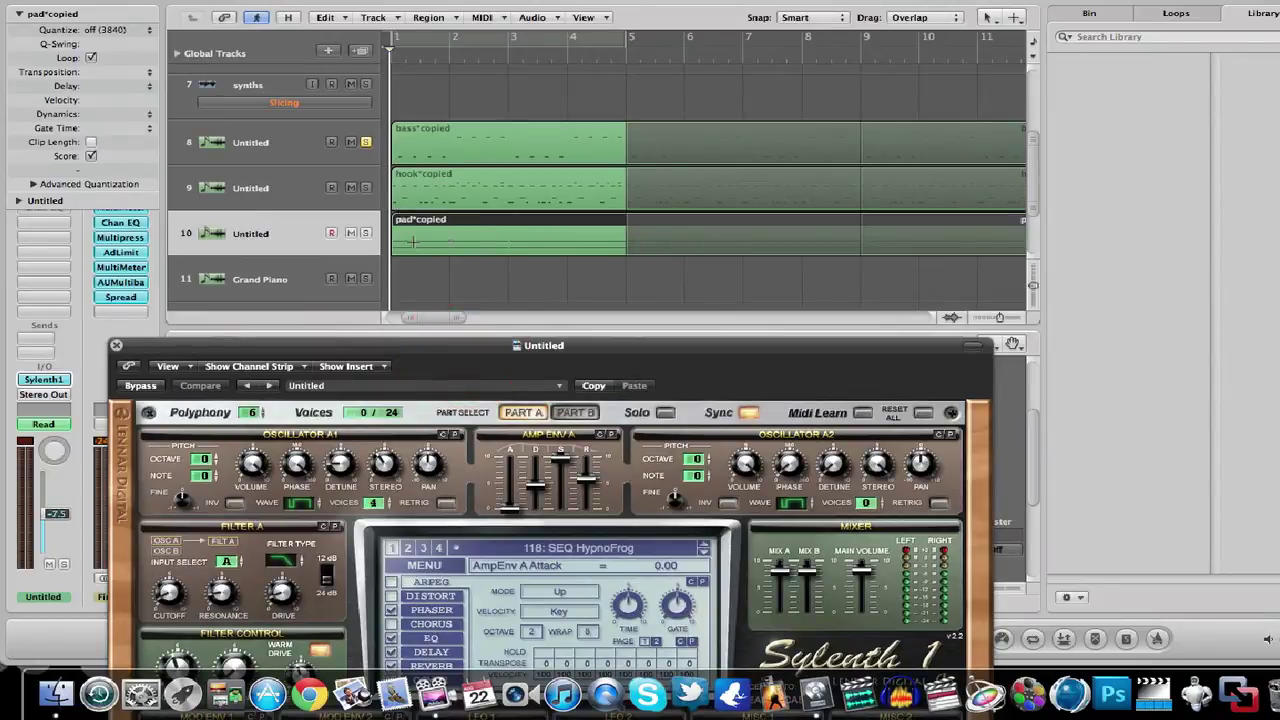
{"action": "left_click_drag", "start_coordinate": [582, 345], "coordinate": [560, 10]}
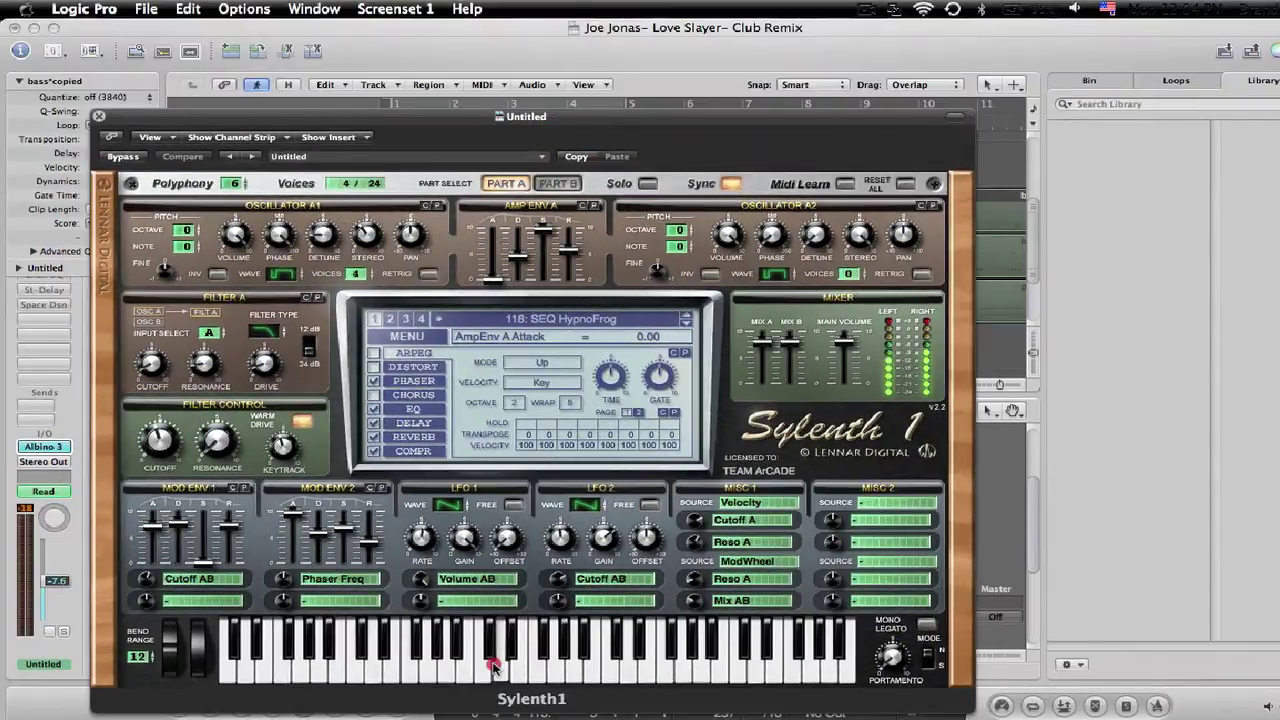
Audition the SEQ HypnoFrog preset with notes across Sylenth1's on-screen keyboard, from low to high, and close the plug-in.
{"action": "left_click", "coordinate": [356, 665]}
{"action": "left_click", "coordinate": [652, 676]}
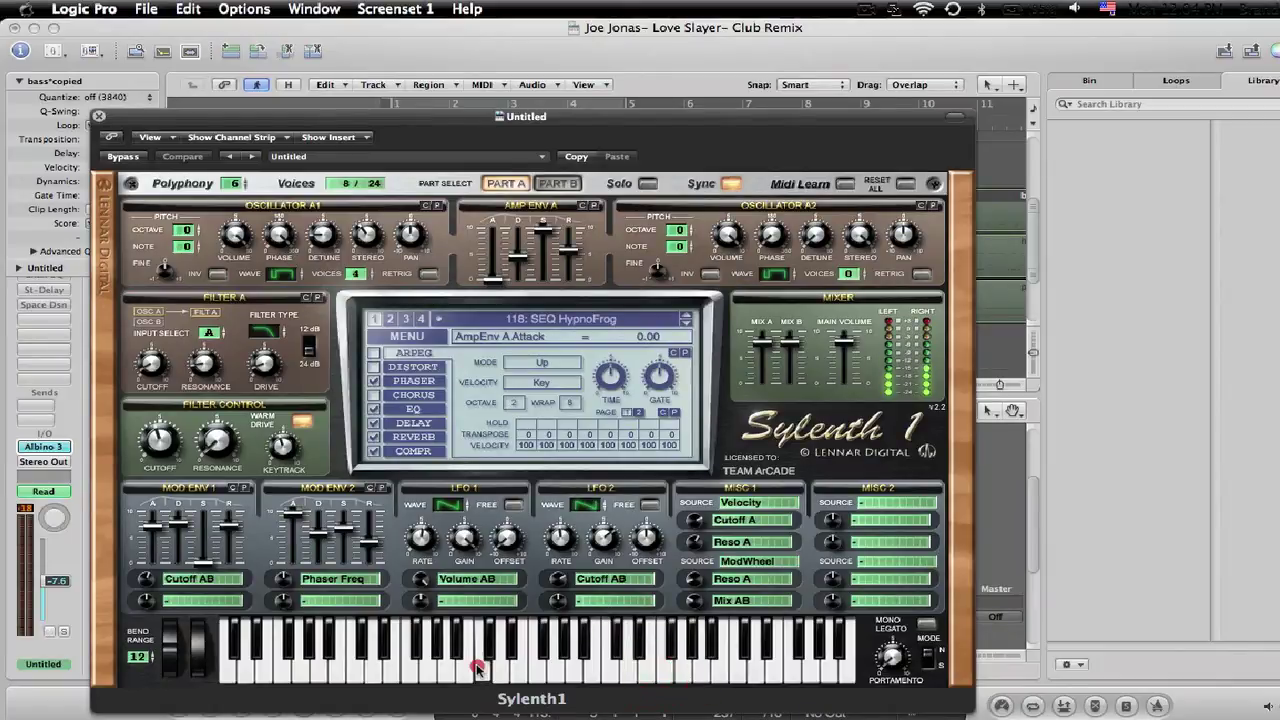
{"action": "left_click", "coordinate": [373, 665]}
{"action": "left_click", "coordinate": [300, 665]}
{"action": "left_click", "coordinate": [410, 668]}
{"action": "left_click", "coordinate": [495, 670]}
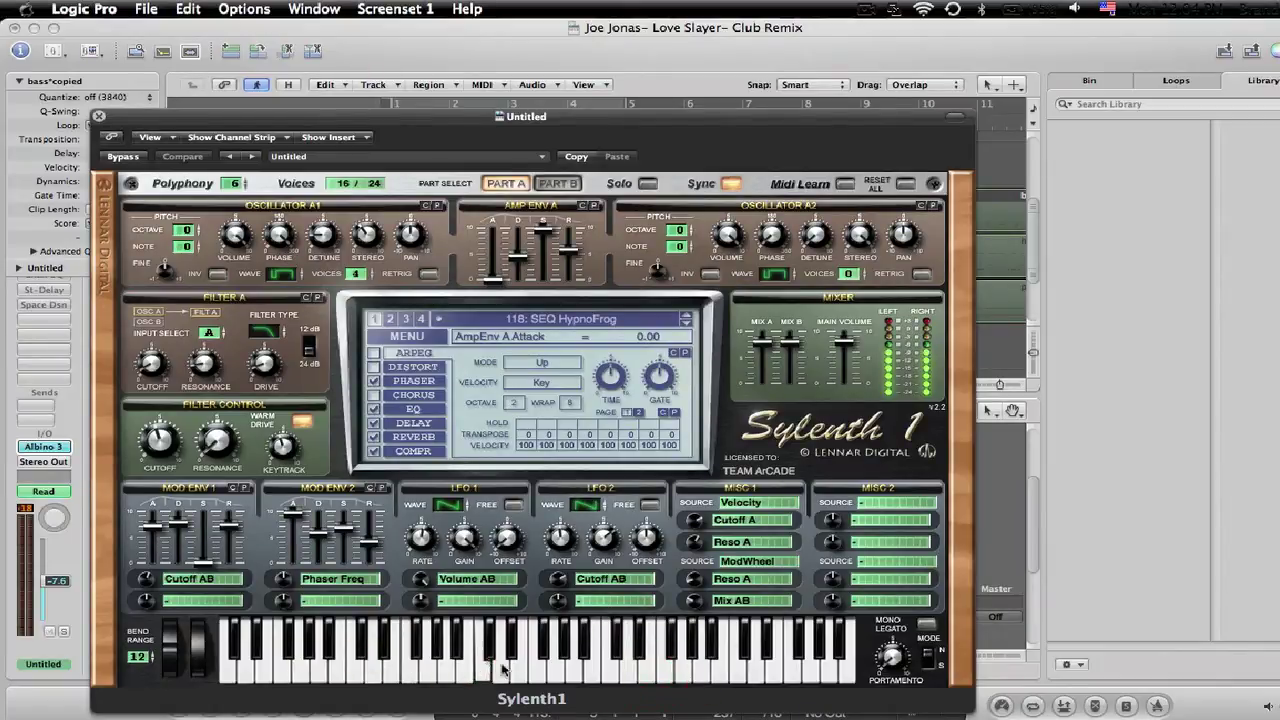
{"action": "left_click", "coordinate": [574, 655]}
{"action": "left_click", "coordinate": [628, 655]}
{"action": "left_click", "coordinate": [690, 665]}
{"action": "left_click", "coordinate": [742, 660]}
{"action": "left_click", "coordinate": [800, 660]}
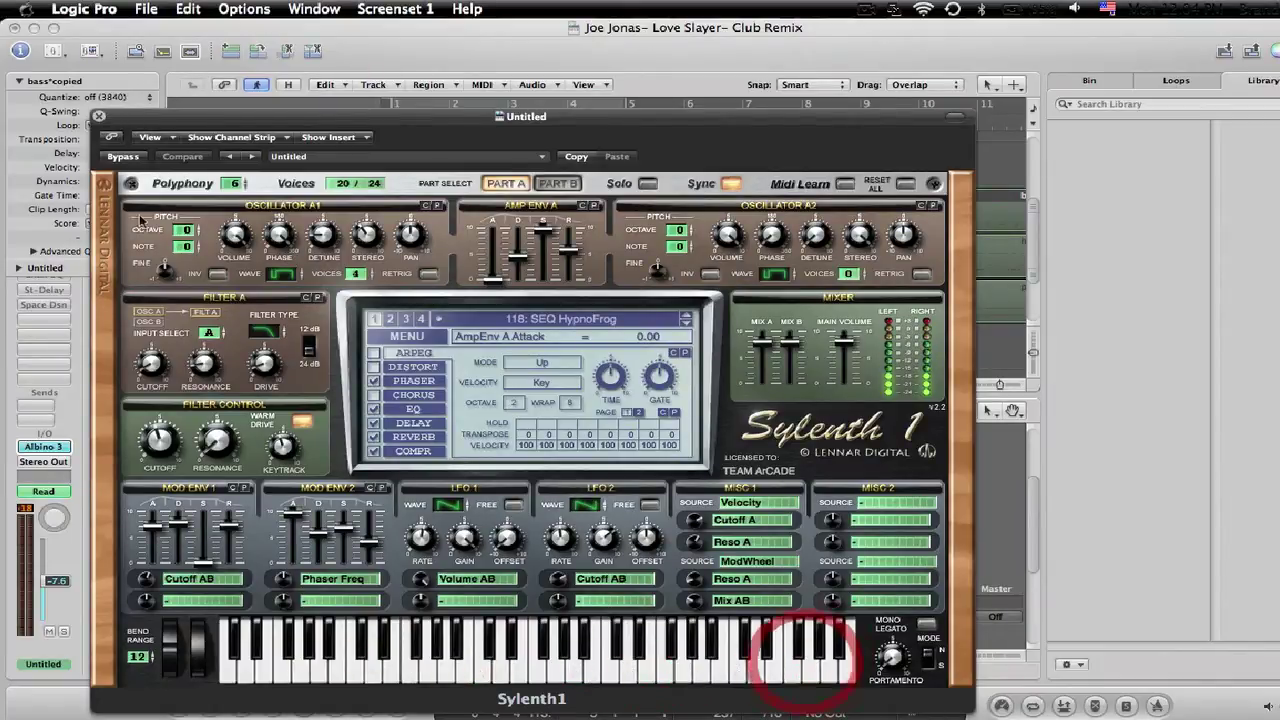
{"action": "left_click", "coordinate": [99, 116]}
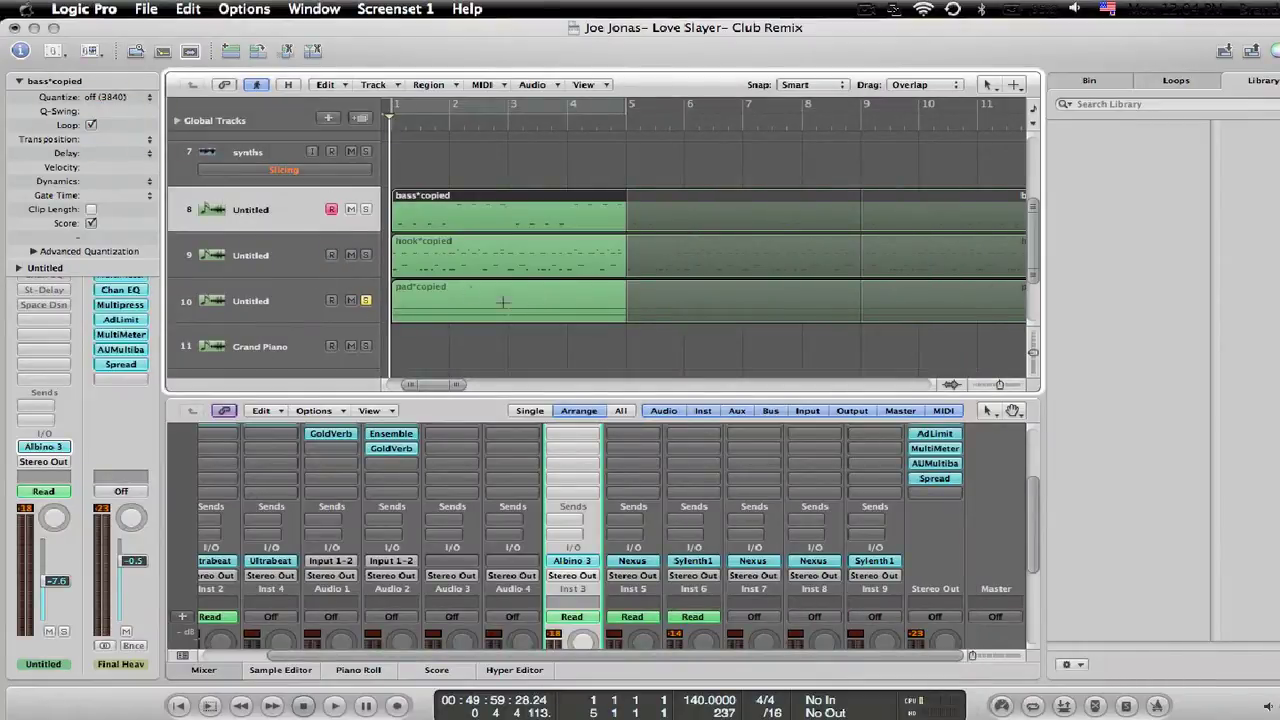
Select the pad*copied track, view its channel strip inserts in the mixer, and play the soloed pad from bar 1.
{"action": "left_click", "coordinate": [241, 300]}
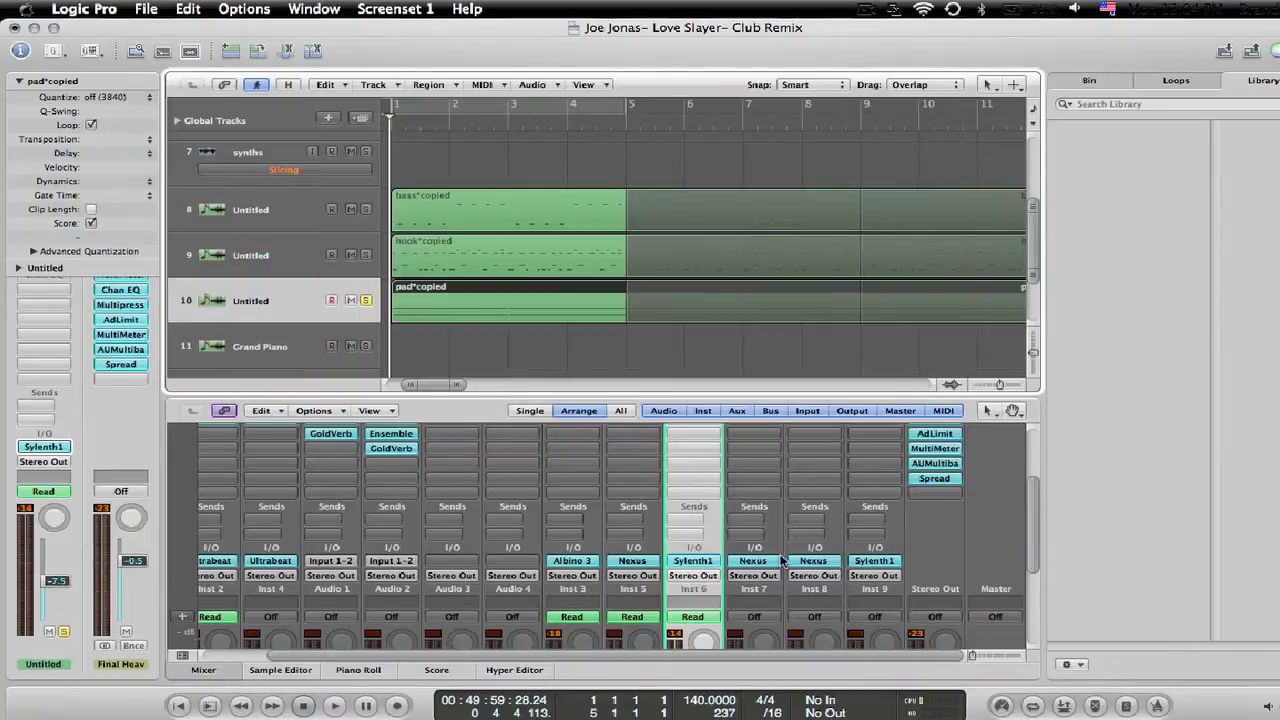
{"action": "scroll", "coordinate": [679, 521], "scroll_direction": "up", "scroll_amount": 2}
{"action": "scroll", "coordinate": [679, 521], "scroll_direction": "up", "scroll_amount": 3}
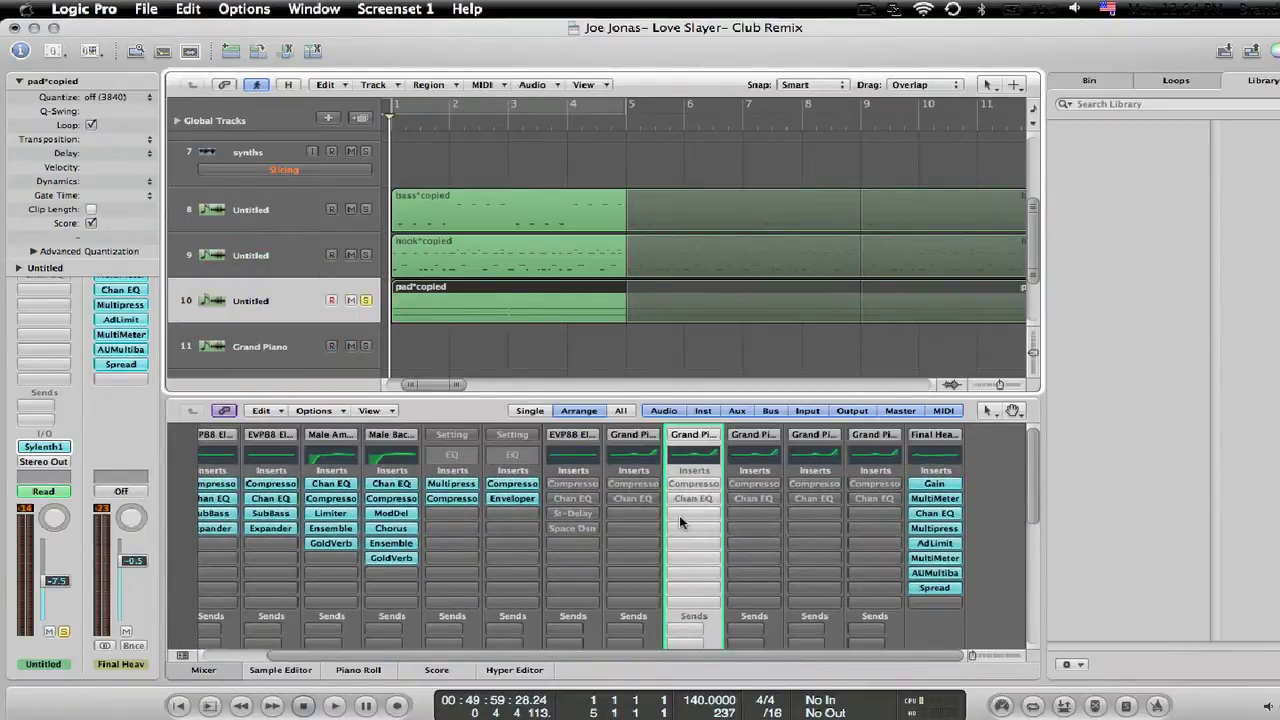
{"action": "left_click", "coordinate": [428, 337]}
{"action": "key", "text": "space"}
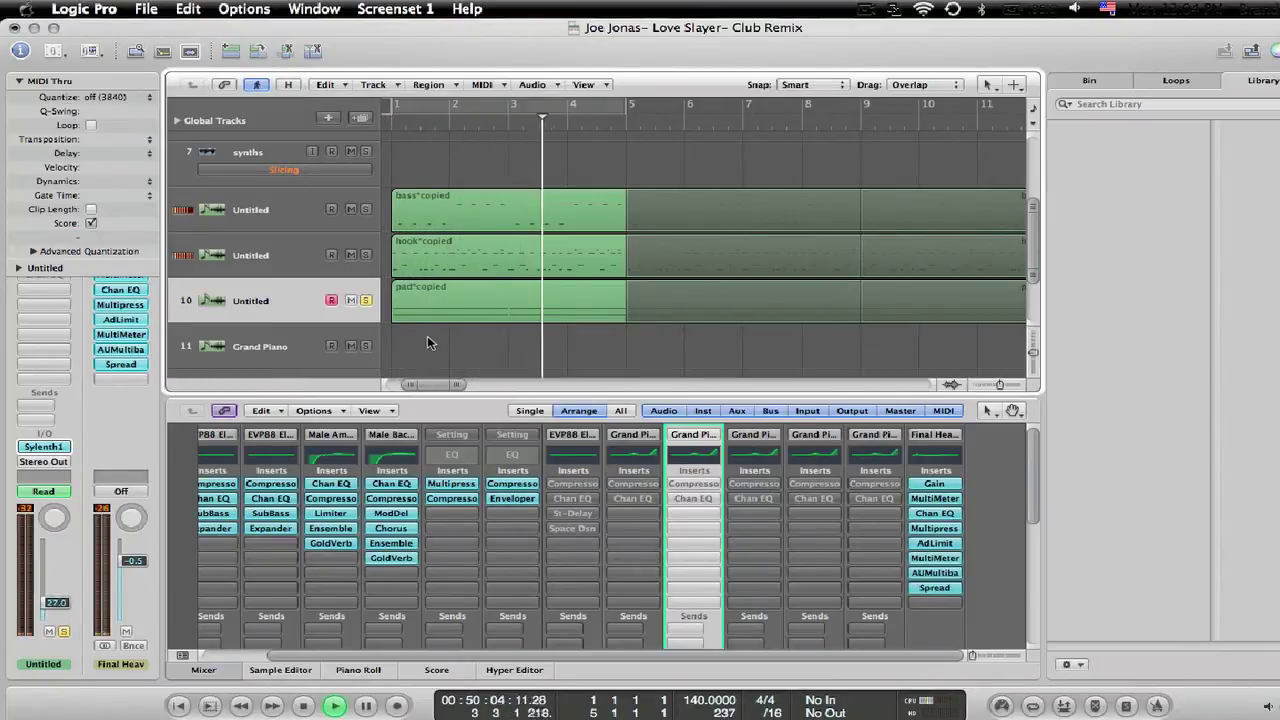
Show track automation and examine the volume curves on the bass, hook and pad tracks between bars 1 and 13.
{"action": "left_click_drag", "start_coordinate": [437, 390], "coordinate": [437, 392]}
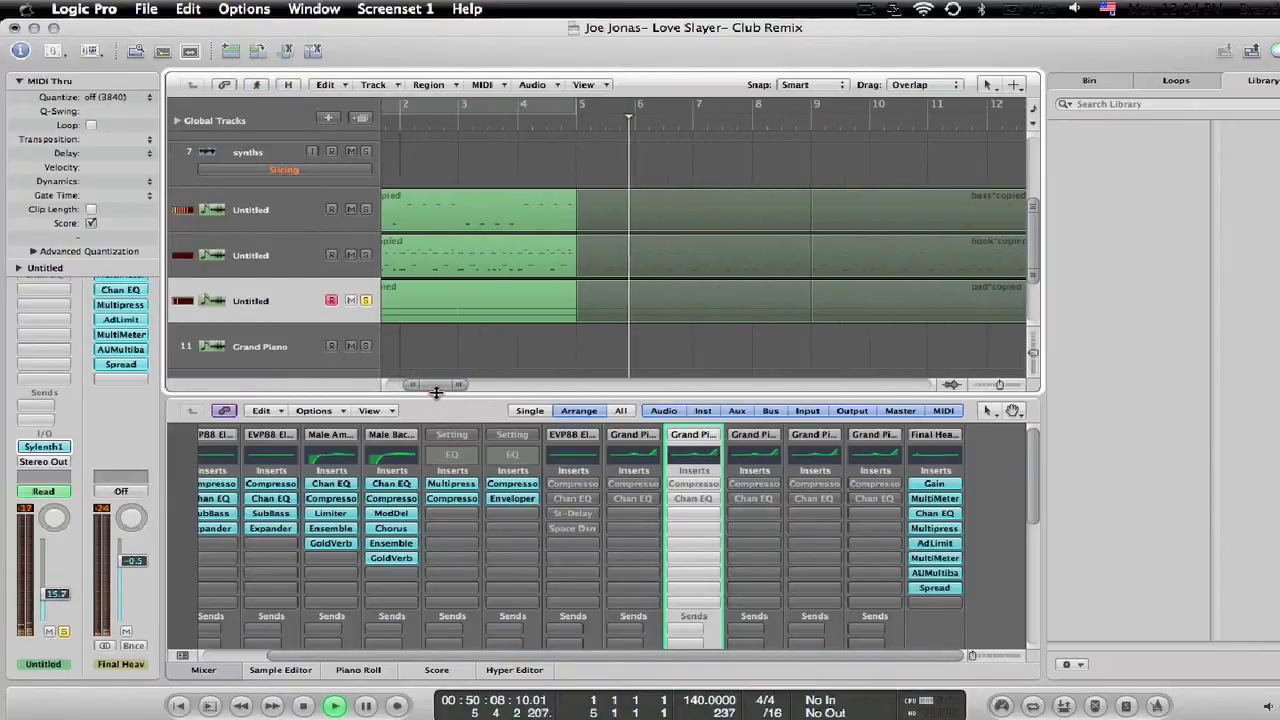
{"action": "left_click", "coordinate": [163, 51]}
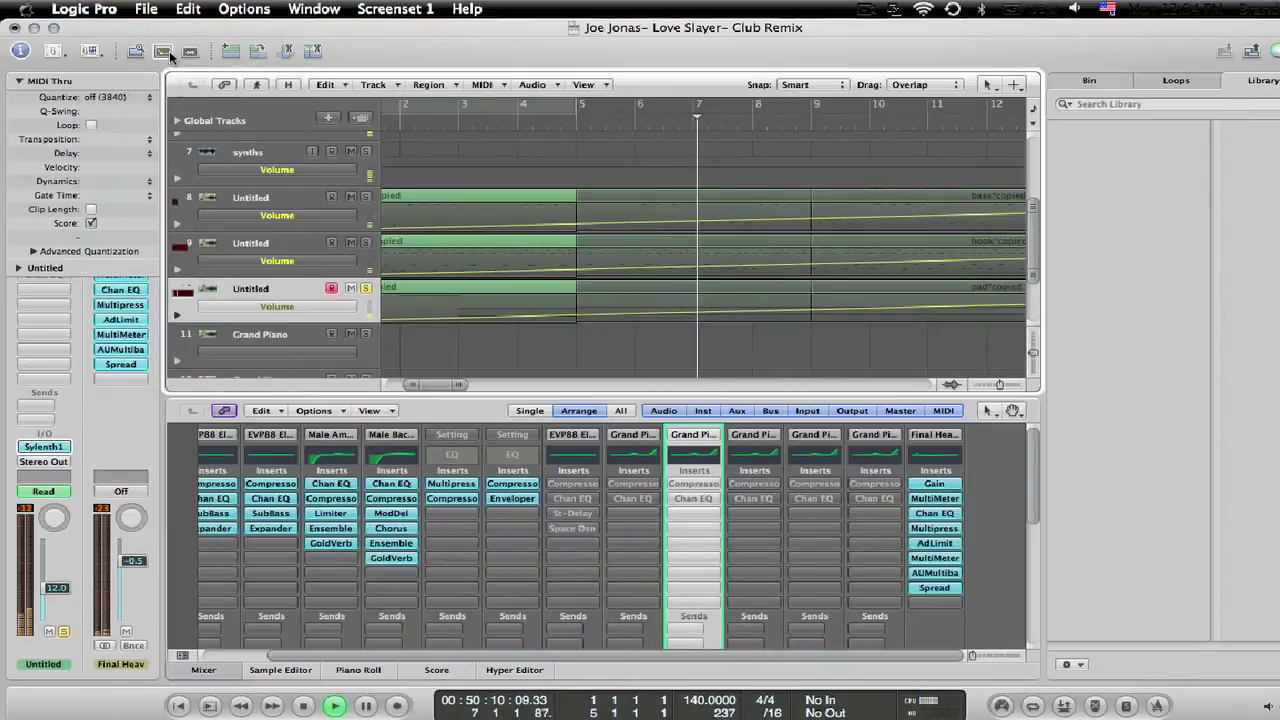
{"action": "left_click_drag", "start_coordinate": [437, 390], "coordinate": [447, 390]}
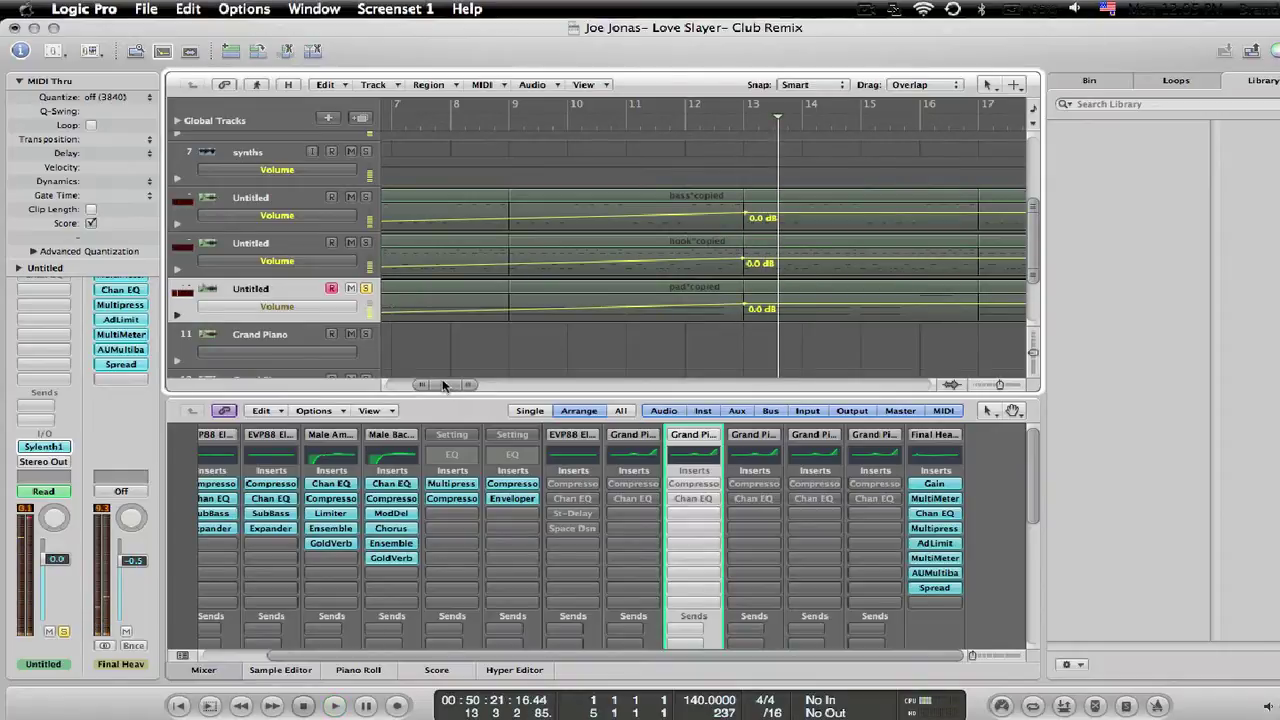
{"action": "left_click_drag", "start_coordinate": [444, 386], "coordinate": [423, 385]}
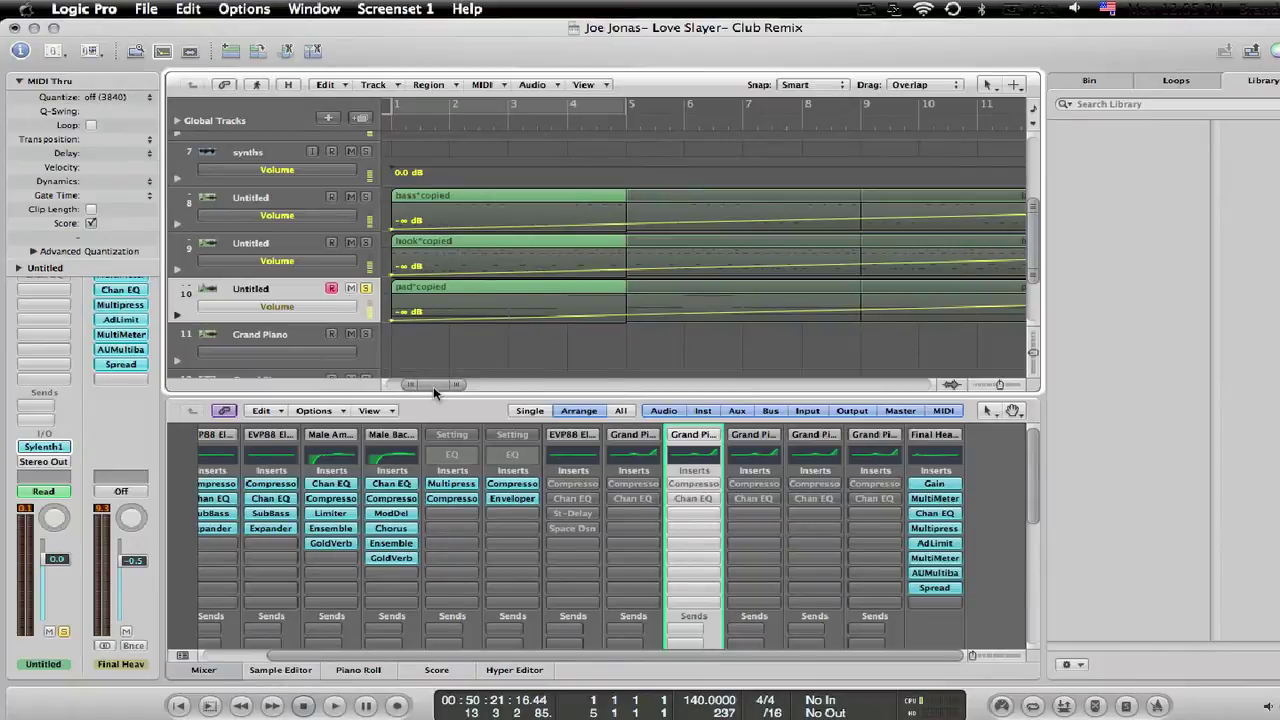
{"action": "left_click_drag", "start_coordinate": [433, 386], "coordinate": [454, 386]}
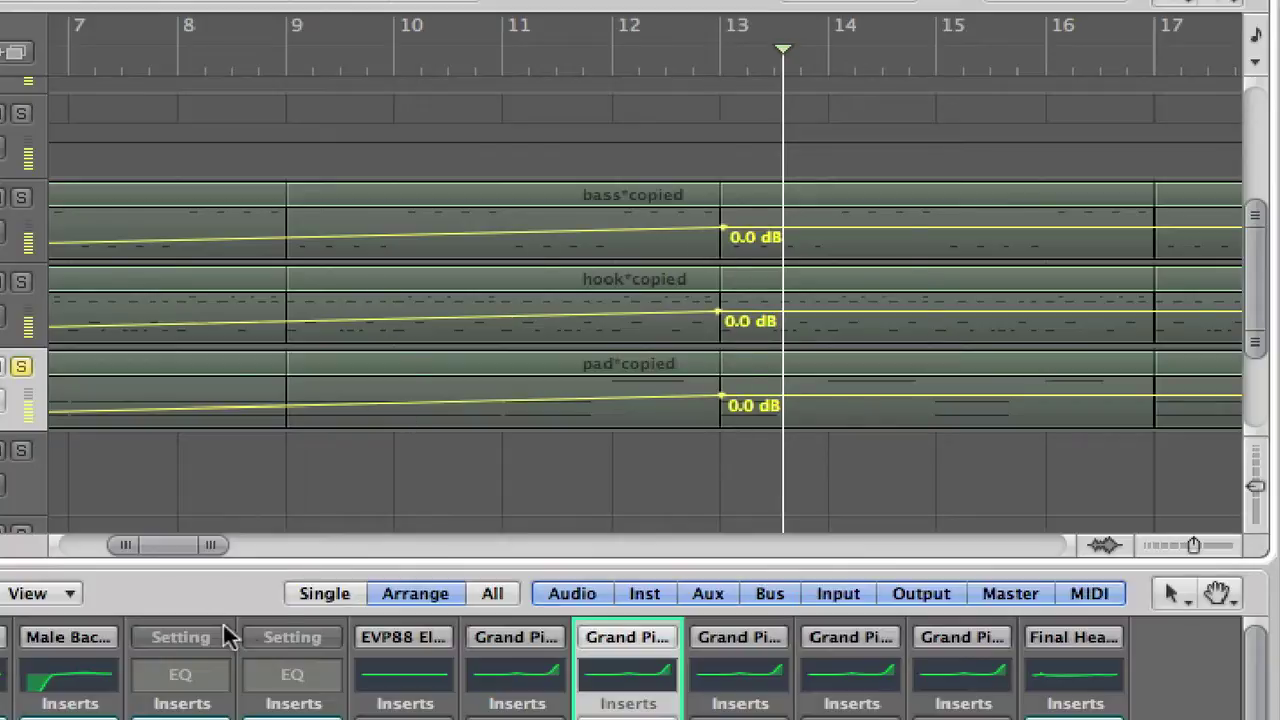
{"action": "left_click_drag", "start_coordinate": [165, 545], "coordinate": [110, 567]}
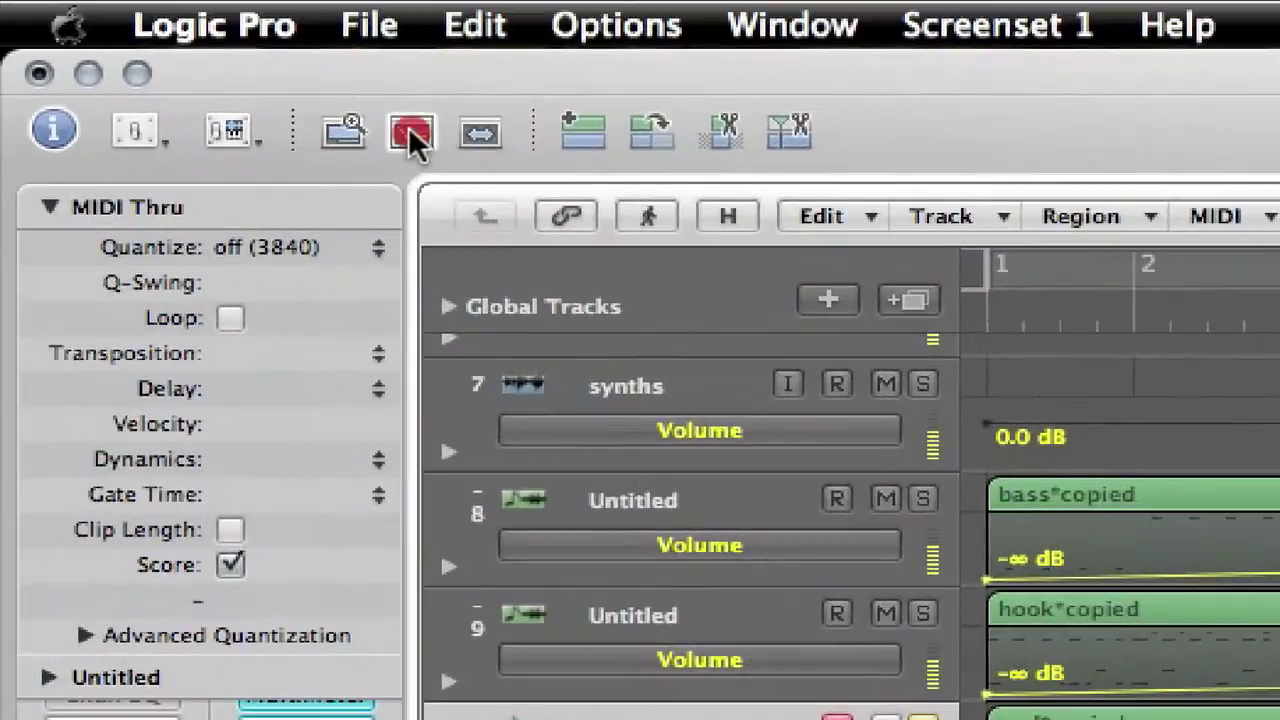
Hide the track automation and turn on the flex view for the arrangement's tracks.
{"action": "left_click", "coordinate": [411, 128]}
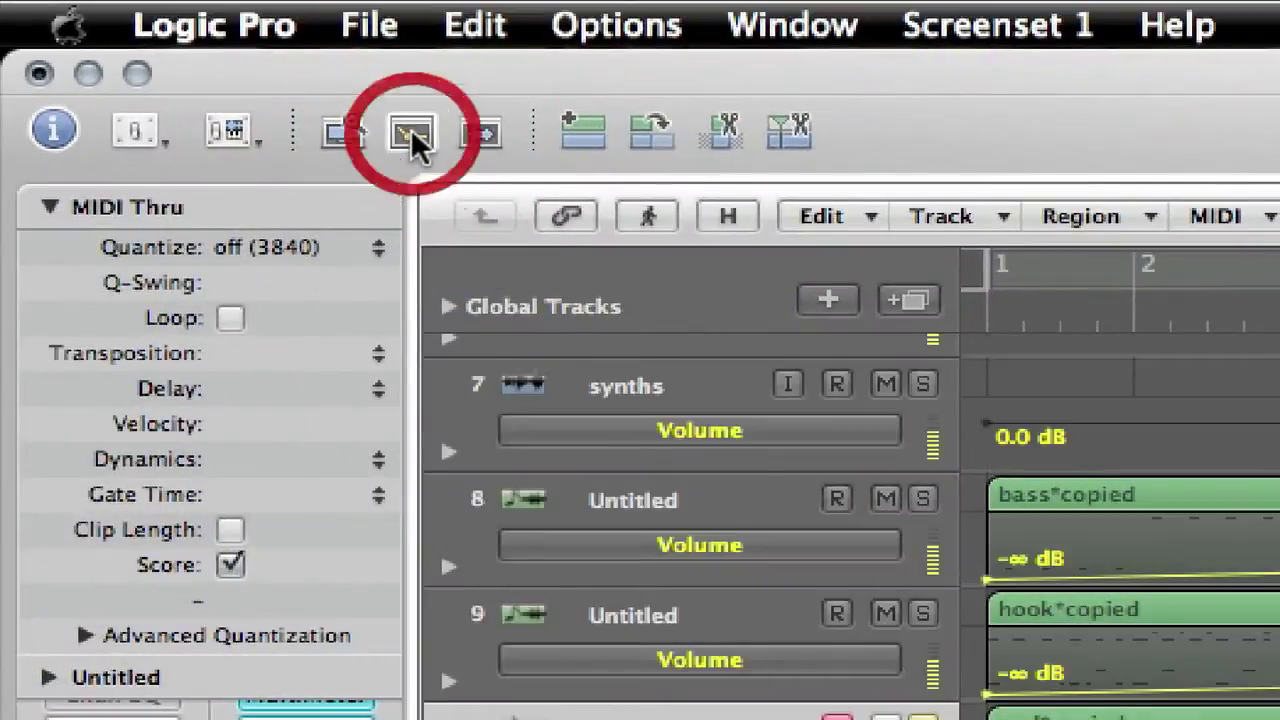
{"action": "left_click", "coordinate": [417, 131]}
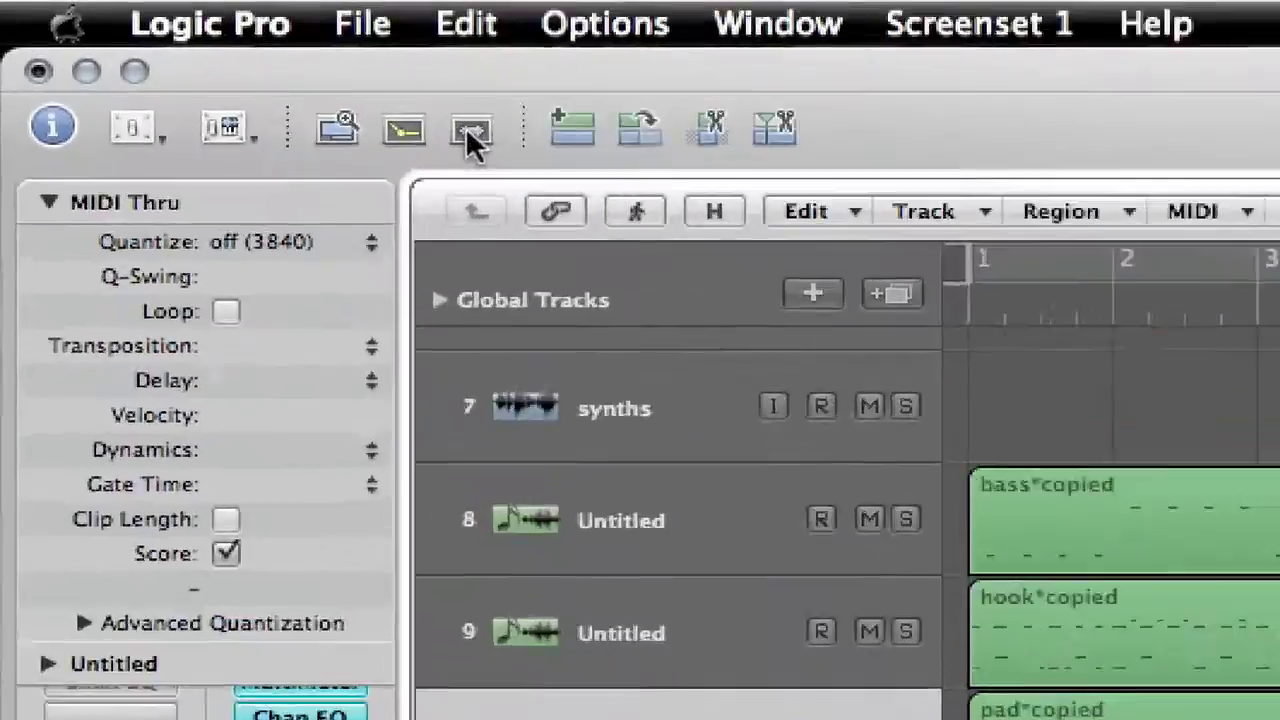
{"action": "left_click", "coordinate": [174, 47]}
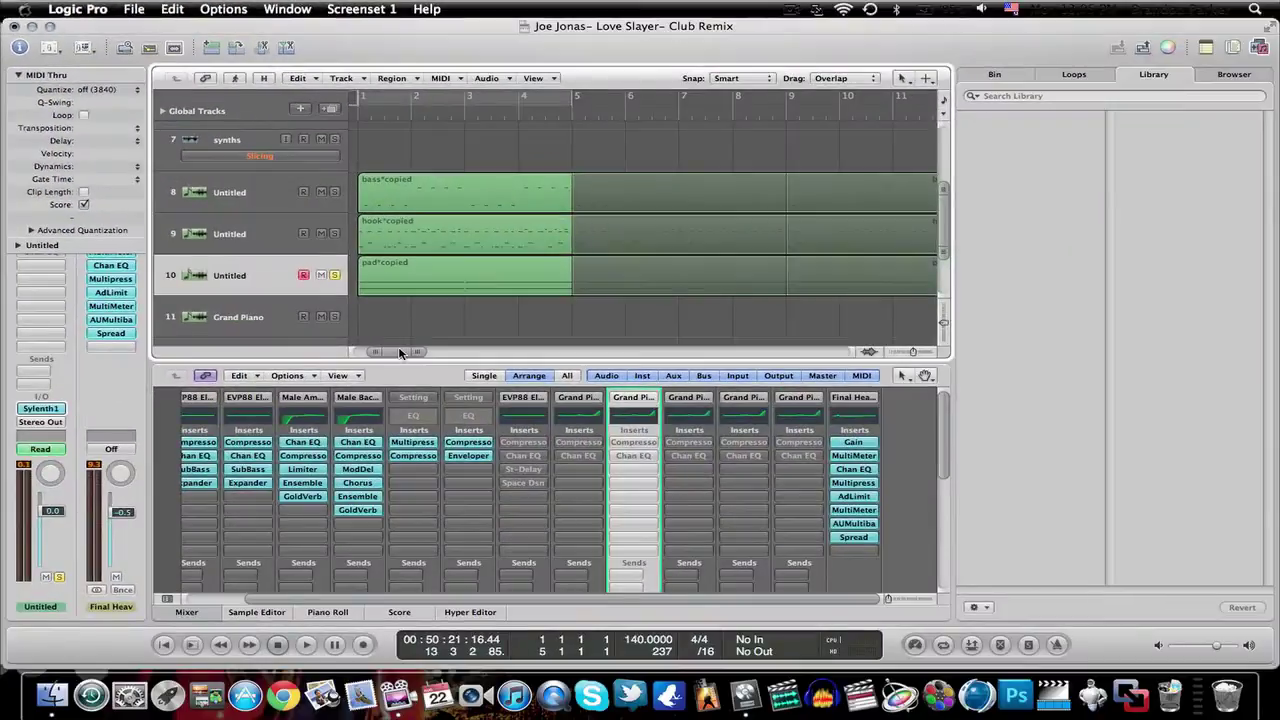
Examine the flexed vocal, bass_sub and synths regions around bars 103 to 111, and return to bar 1.
{"action": "left_click", "coordinate": [410, 355]}
{"action": "left_click_drag", "start_coordinate": [410, 355], "coordinate": [606, 358]}
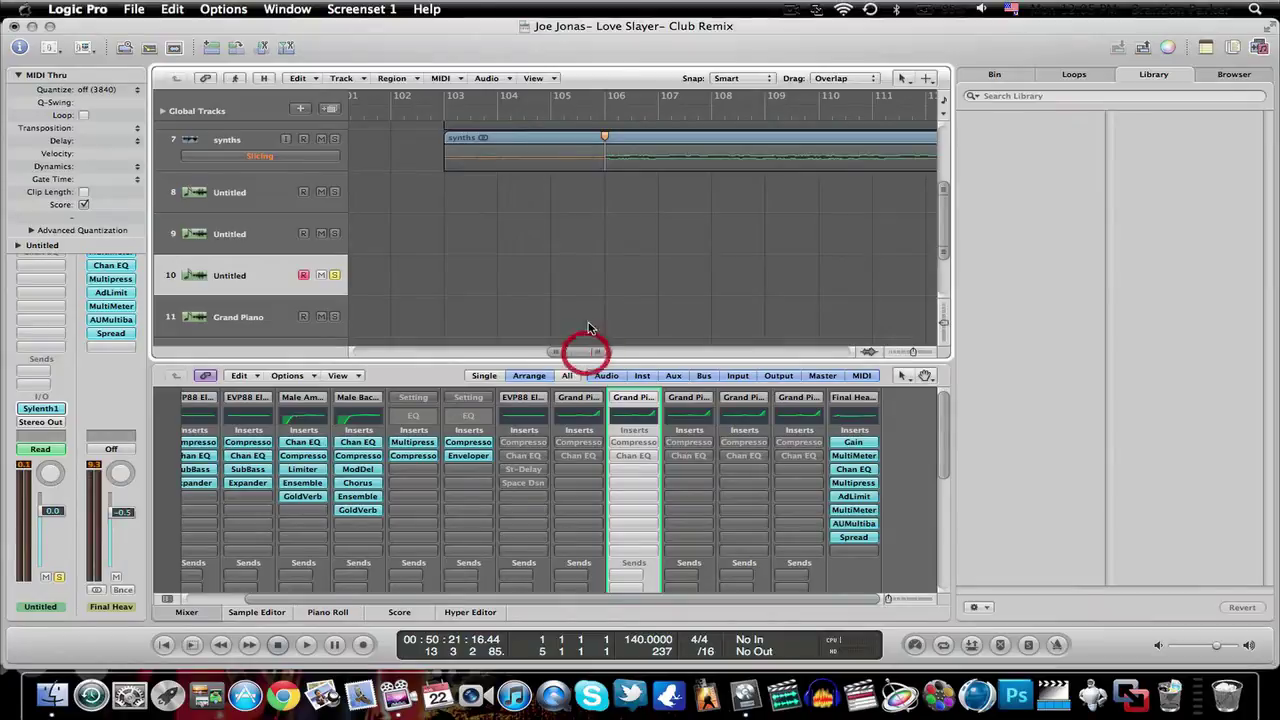
{"action": "scroll", "coordinate": [600, 272], "scroll_direction": "up", "scroll_amount": 5}
{"action": "scroll", "coordinate": [600, 272], "scroll_direction": "up", "scroll_amount": 1}
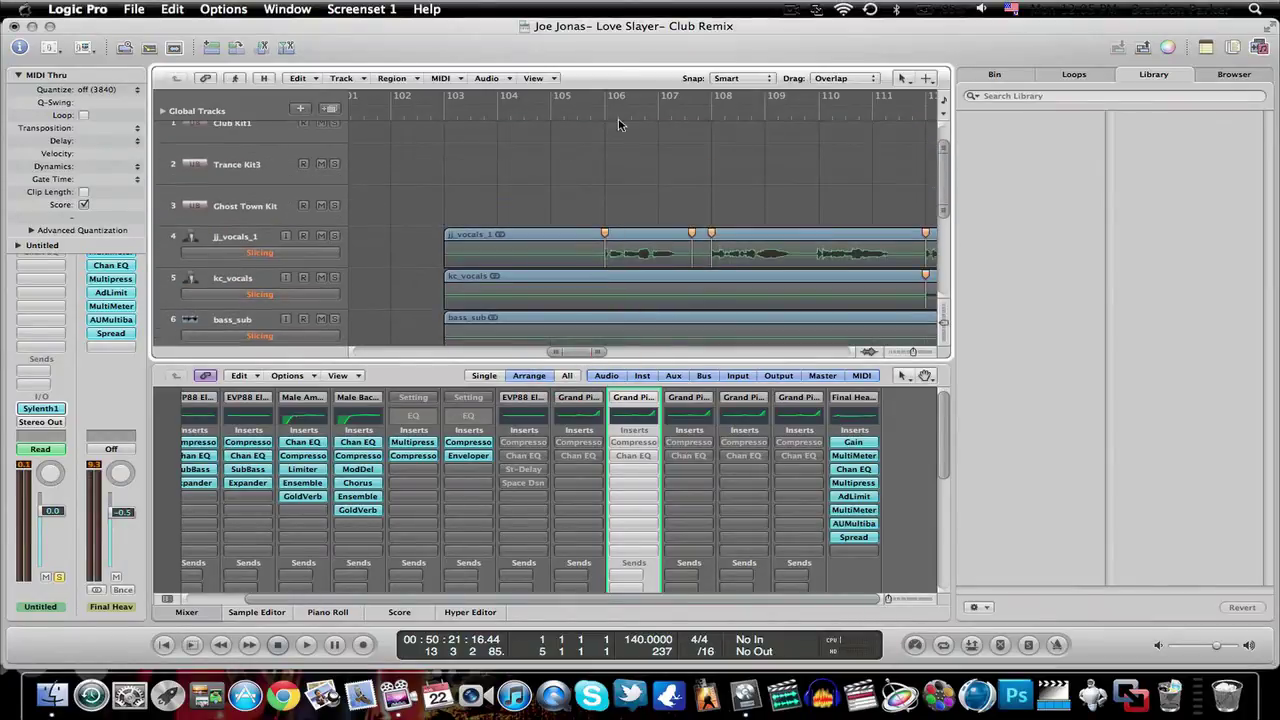
{"action": "scroll", "coordinate": [594, 329], "scroll_direction": "down", "scroll_amount": 3}
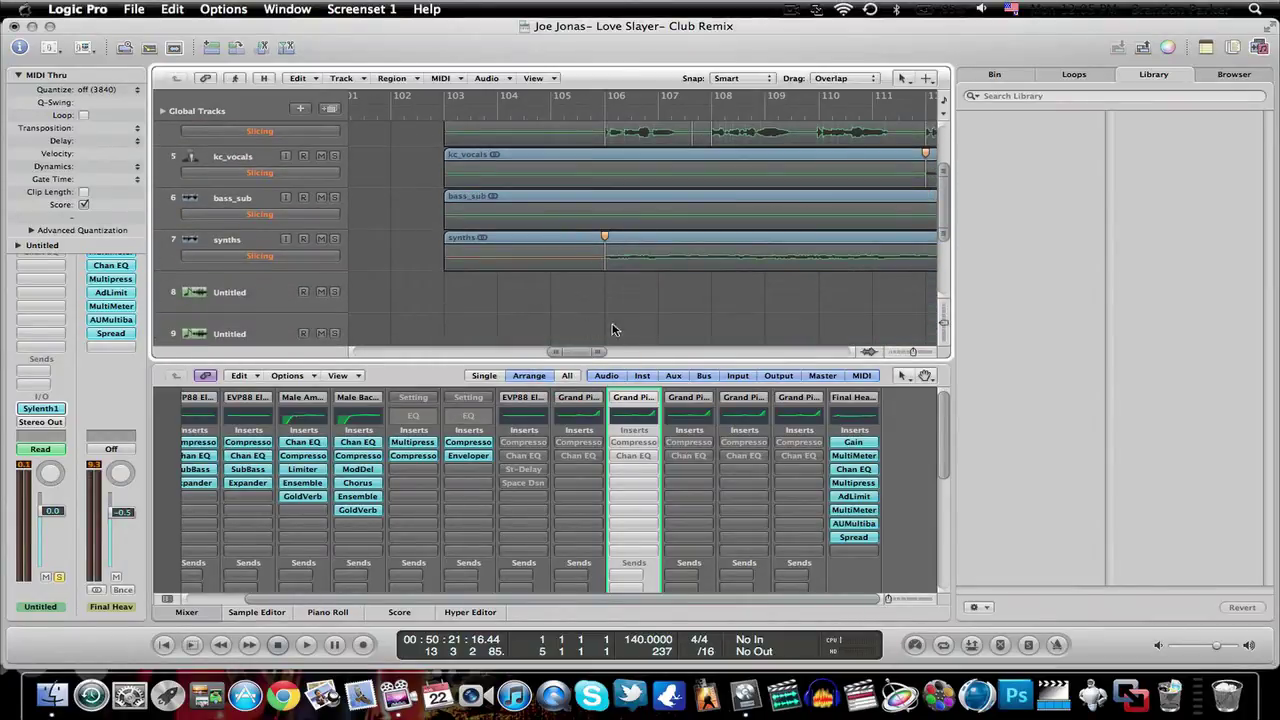
{"action": "left_click_drag", "start_coordinate": [580, 353], "coordinate": [395, 353]}
{"action": "left_click", "coordinate": [360, 293]}
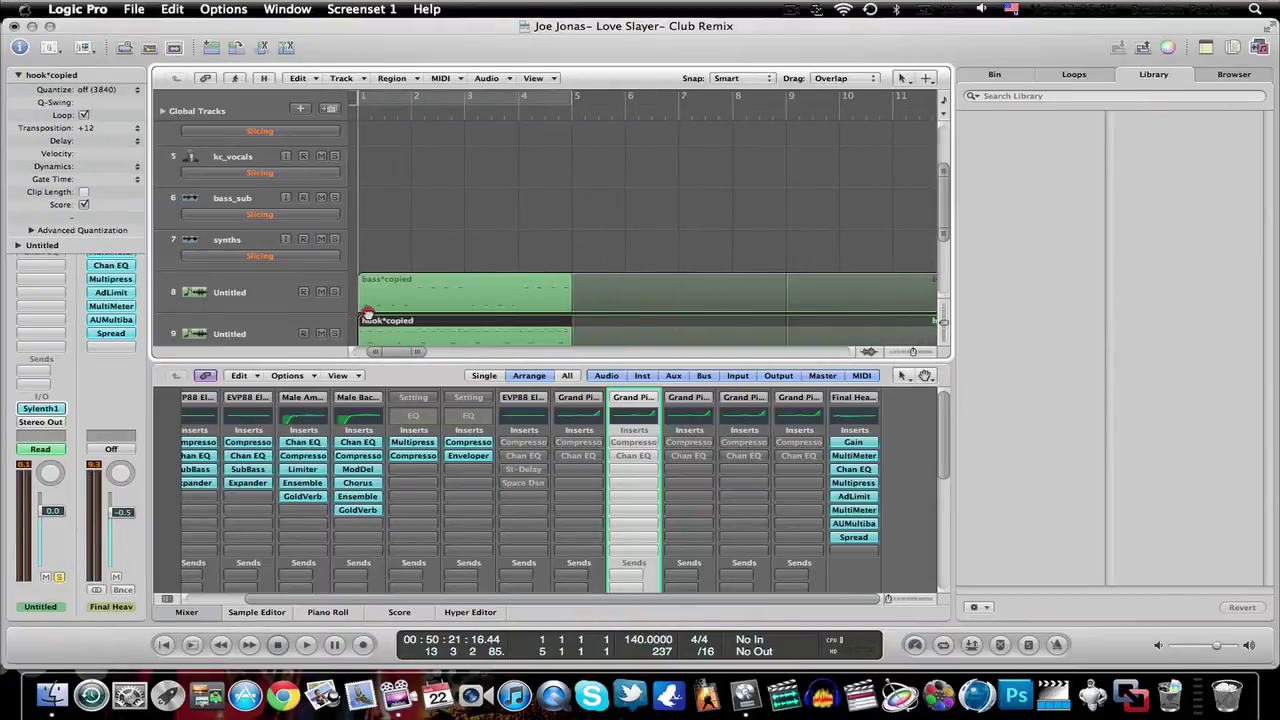
{"action": "scroll", "coordinate": [380, 293], "scroll_direction": "down", "scroll_amount": 2}
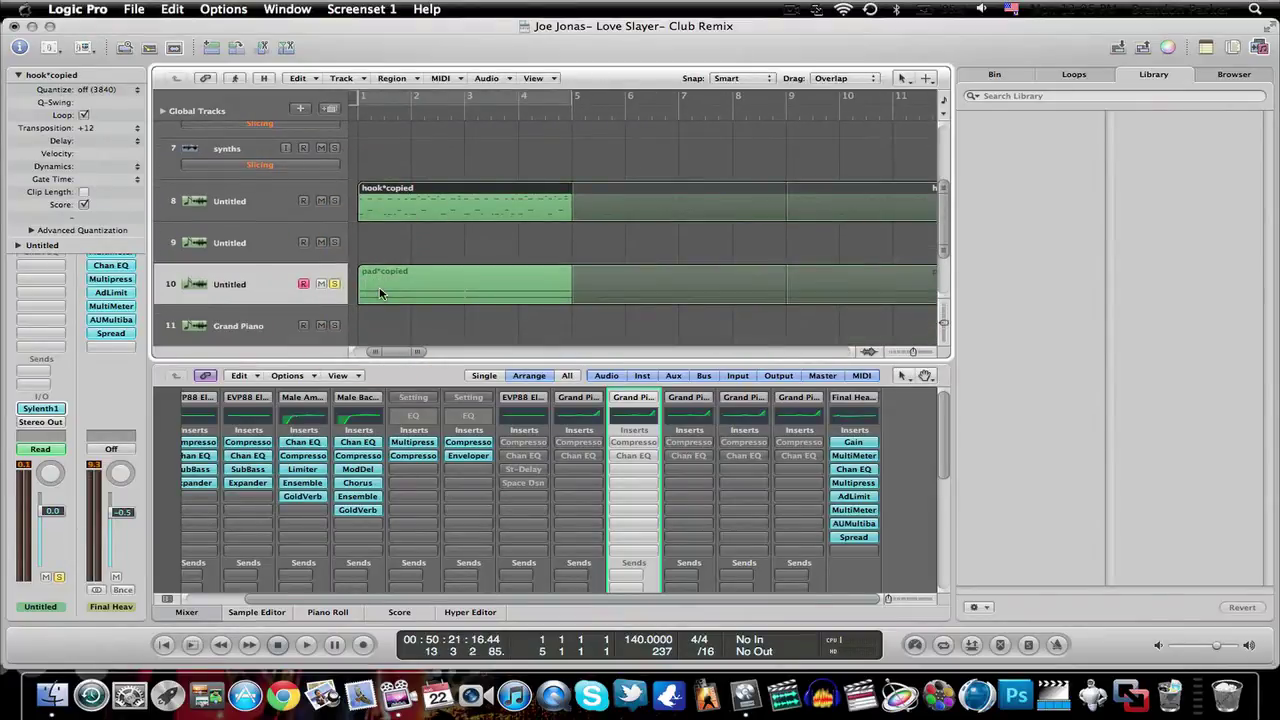
{"action": "left_click_drag", "start_coordinate": [403, 355], "coordinate": [320, 351]}
{"action": "left_click", "coordinate": [170, 9]}
{"action": "left_click", "coordinate": [175, 29]}
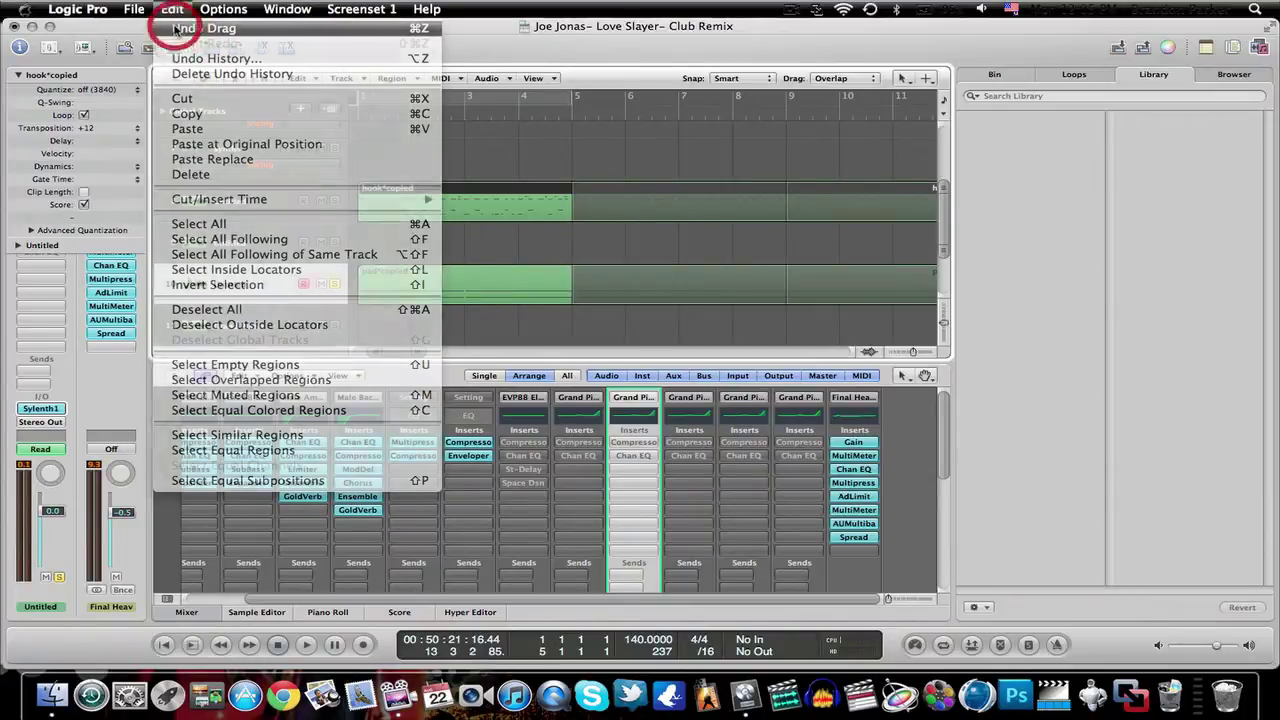
{"action": "left_click", "coordinate": [397, 318]}
Select the Club Kit1 track and open its Ultrabeat instrument from the Inst 1 channel strip in the mixer.
{"action": "scroll", "coordinate": [390, 280], "scroll_direction": "up", "scroll_amount": 5}
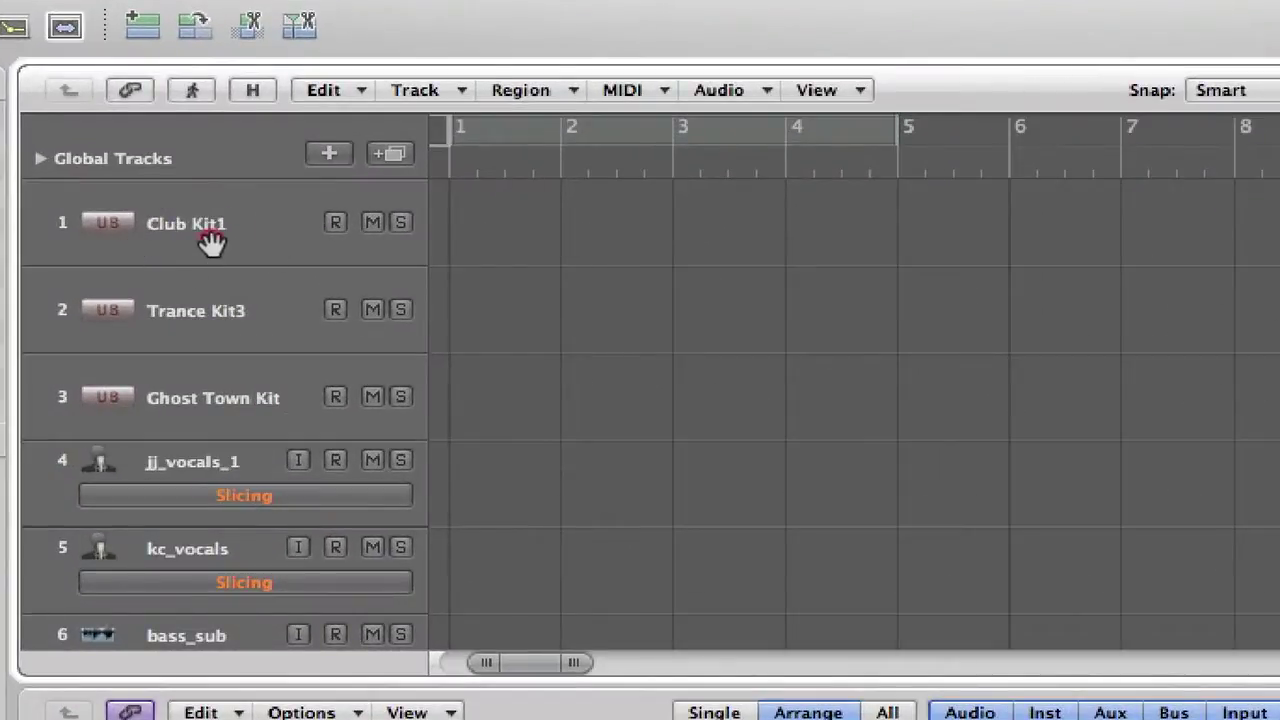
{"action": "left_click", "coordinate": [209, 240]}
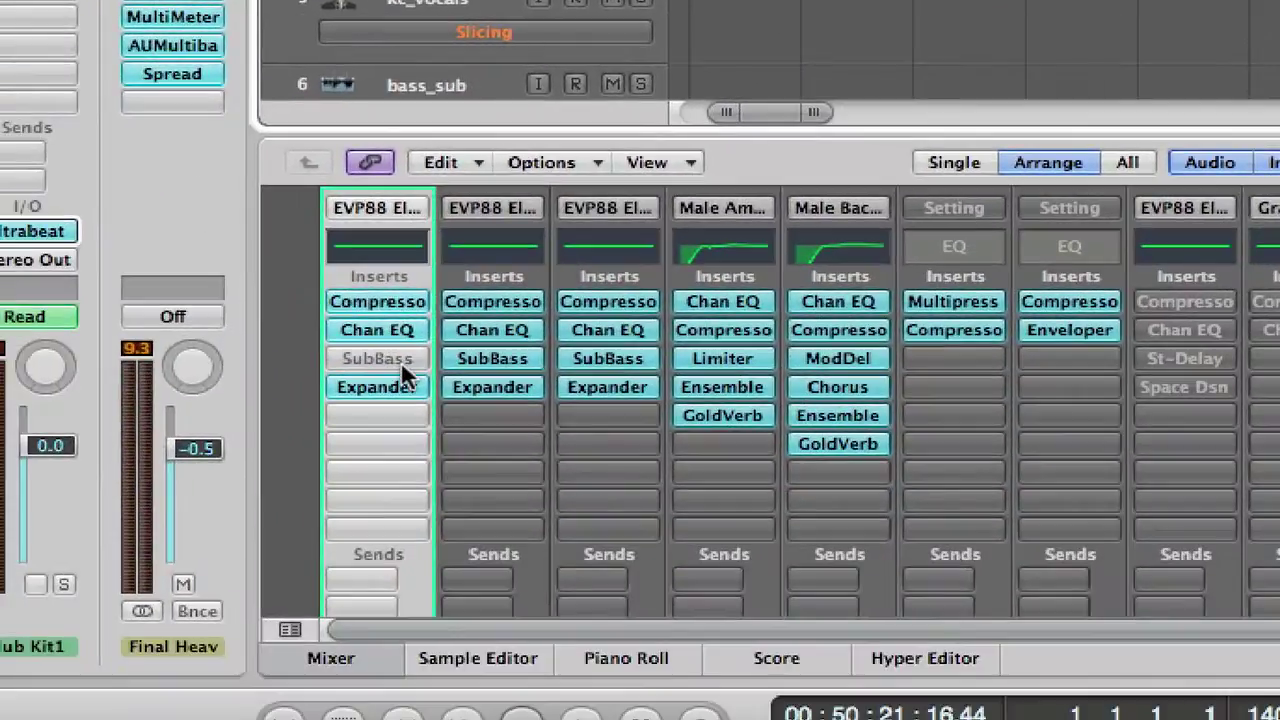
{"action": "scroll", "coordinate": [401, 361], "scroll_direction": "down", "scroll_amount": 5}
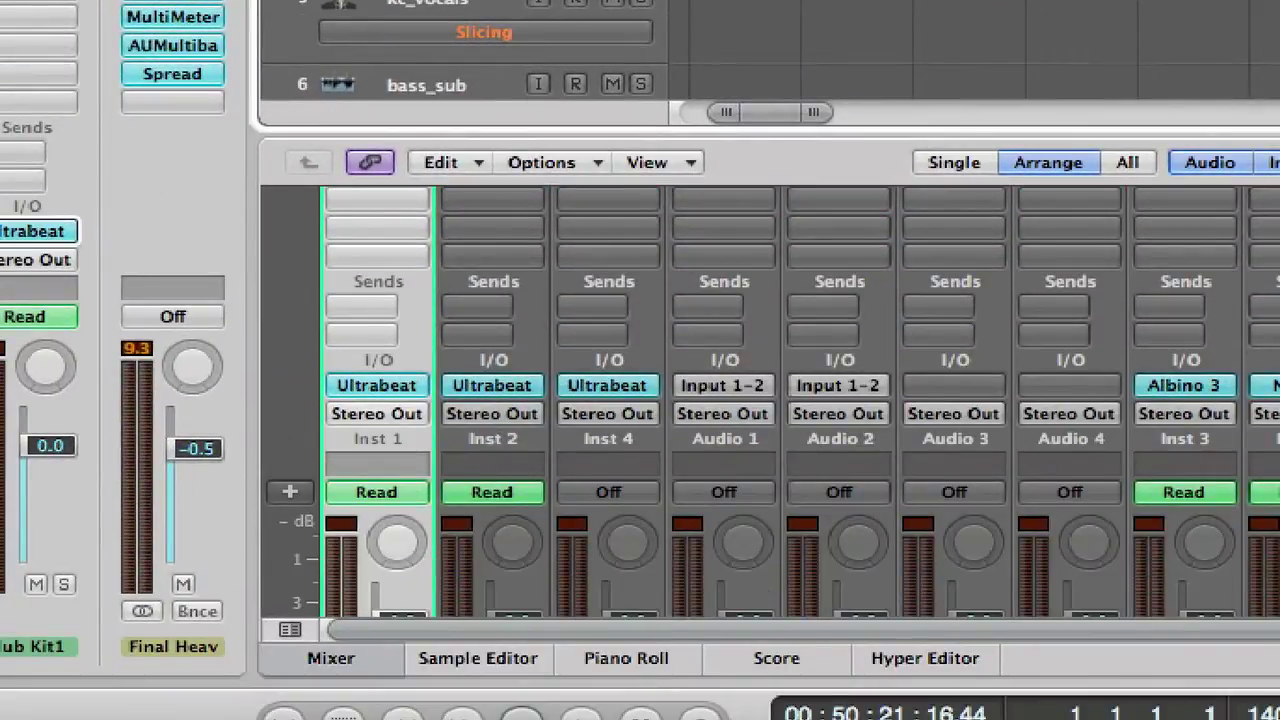
{"action": "left_click", "coordinate": [376, 387]}
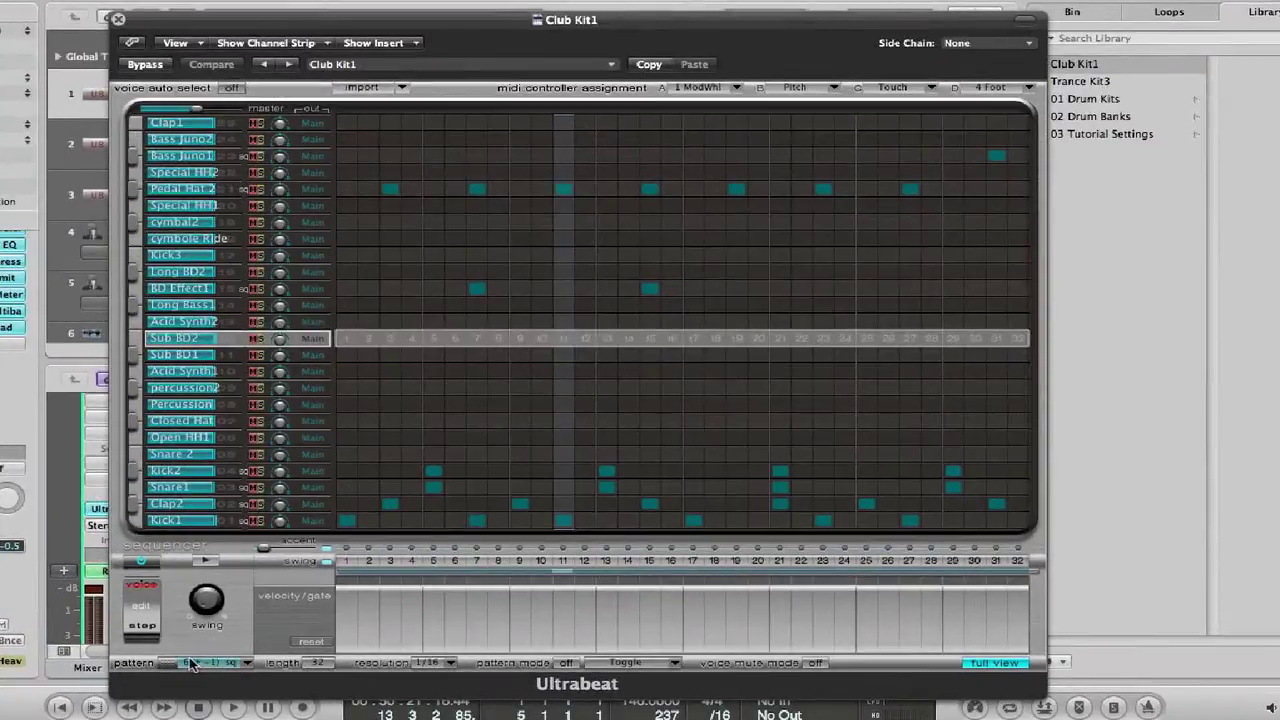
Examine the list of Ultrabeat sequencer patterns, keeping pattern 6 (F -1) selected.
{"action": "left_click", "coordinate": [190, 665]}
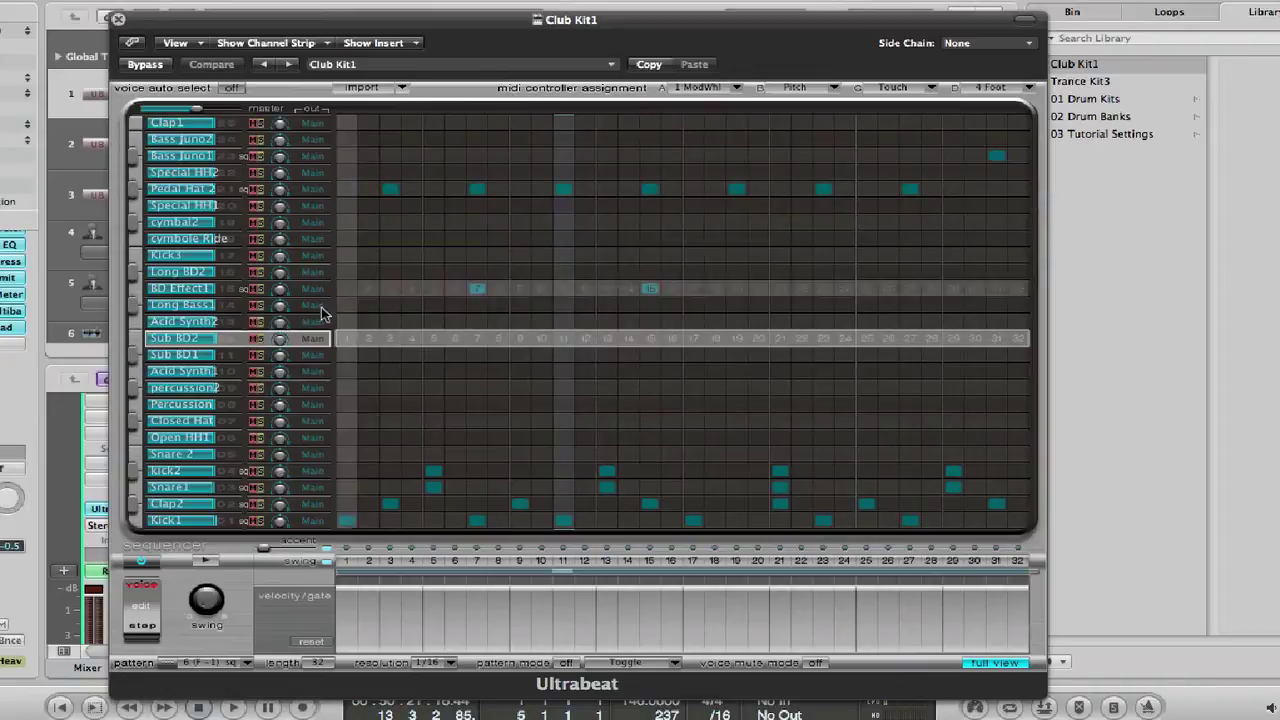
{"action": "left_click", "coordinate": [204, 665]}
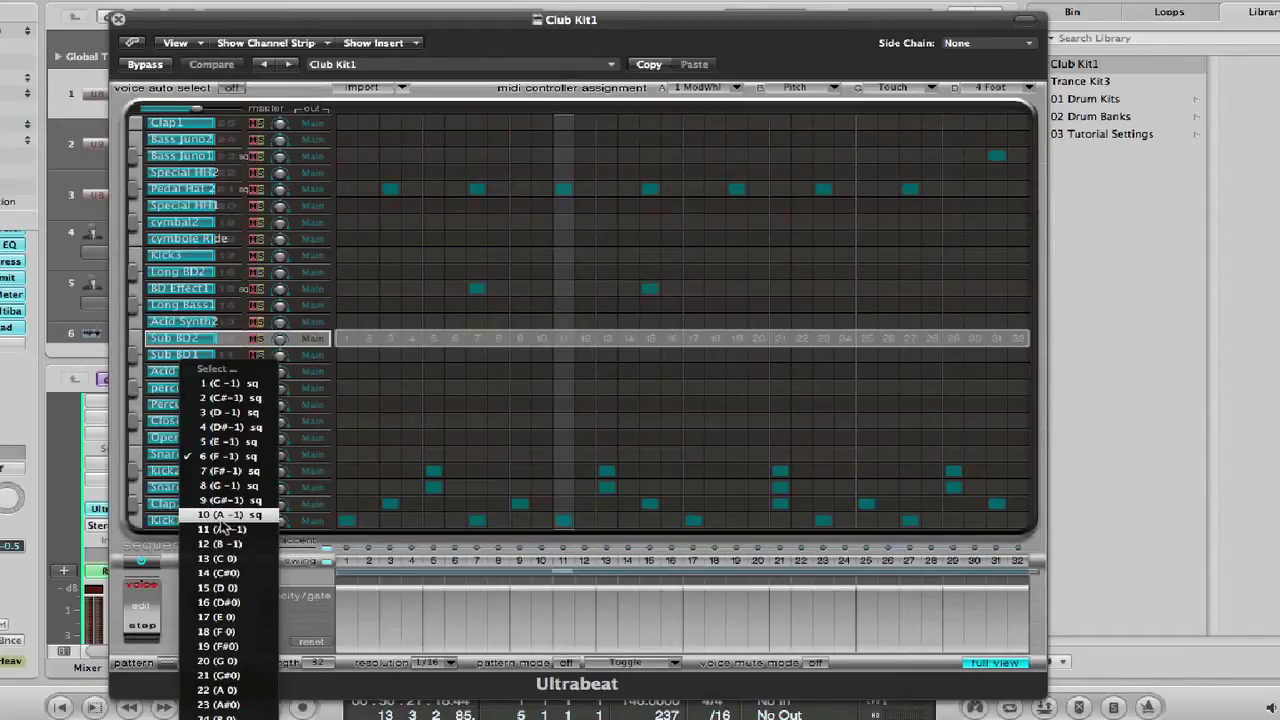
{"action": "left_click", "coordinate": [130, 553]}
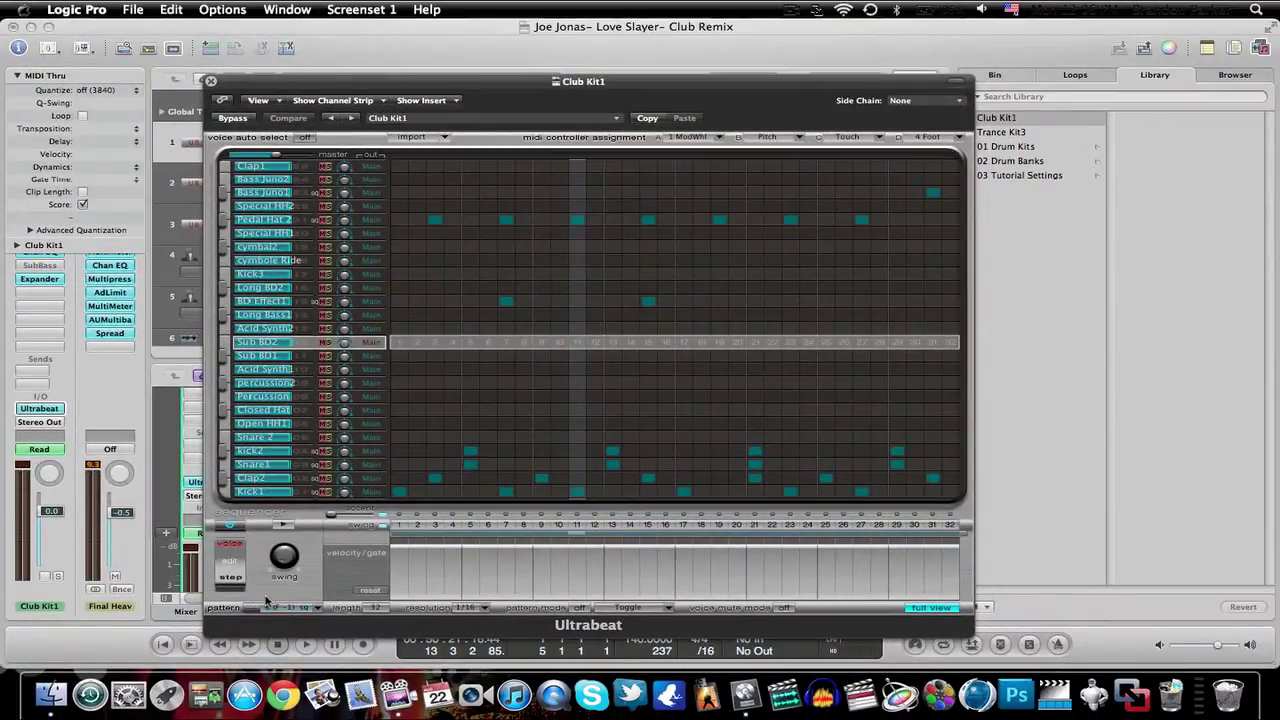
Switch Ultrabeat from the full sequencer grid back to the synthesizer view and check the Sub BD2 voice's sample options.
{"action": "left_click", "coordinate": [935, 607]}
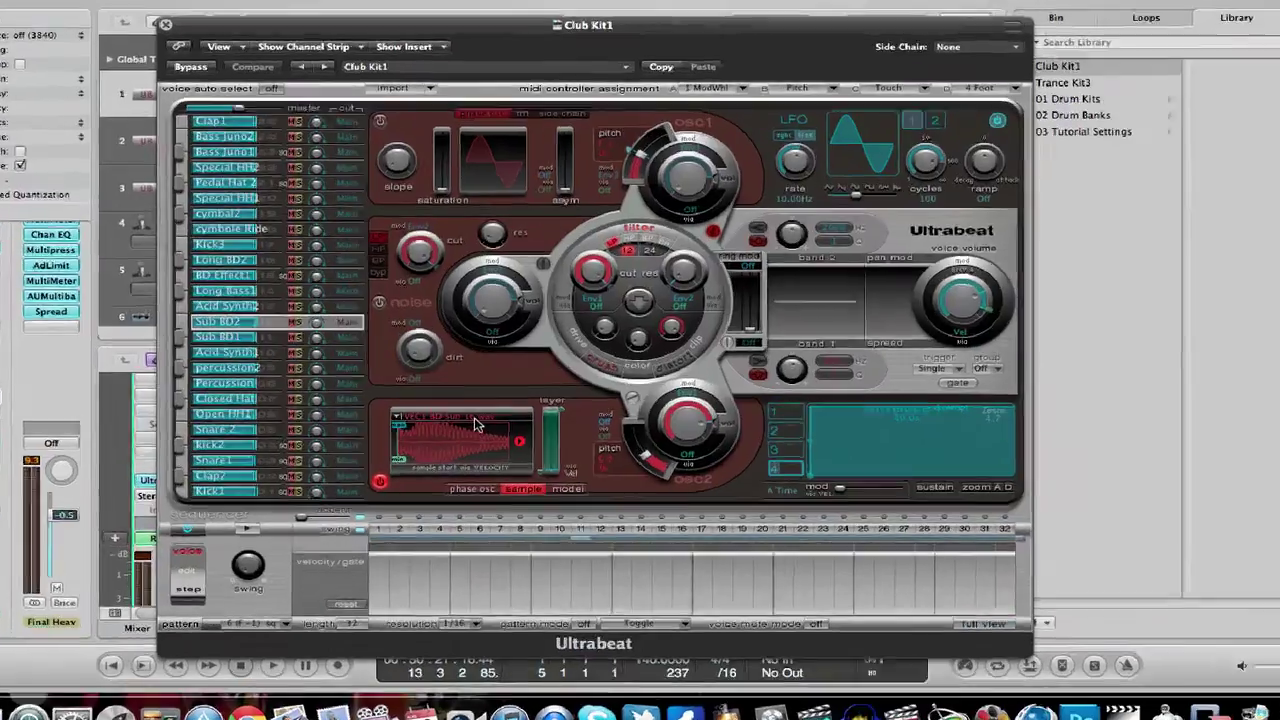
{"action": "left_click", "coordinate": [487, 437]}
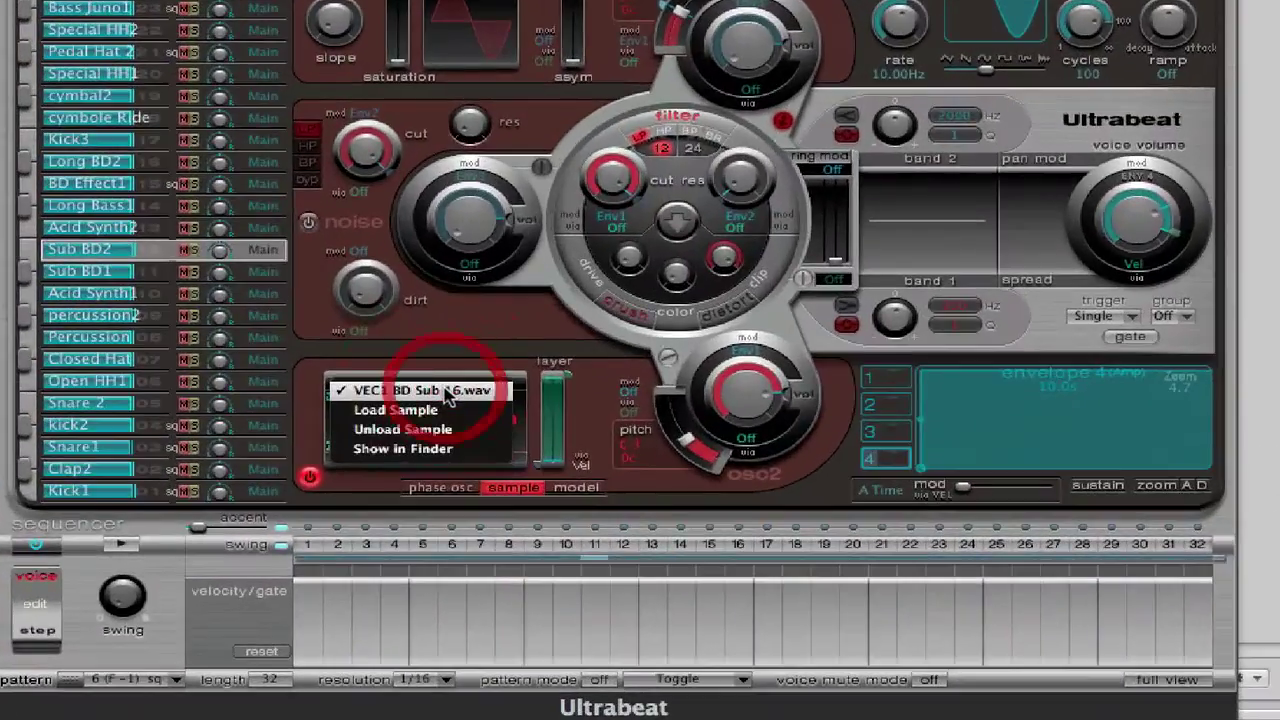
{"action": "left_click", "coordinate": [287, 380]}
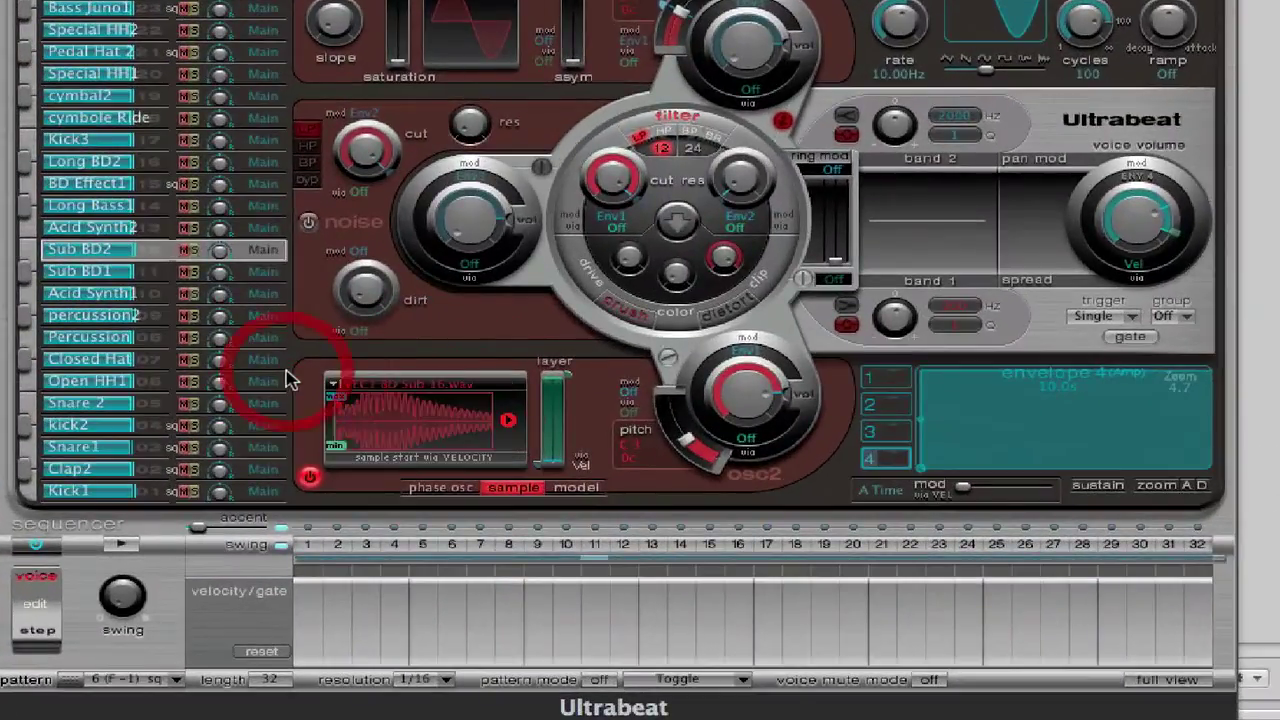
Select the Kick1 voice, view the Load Sample browser for its oscillator 2, and dismiss it without loading anything.
{"action": "left_click", "coordinate": [60, 494]}
{"action": "left_click", "coordinate": [443, 391]}
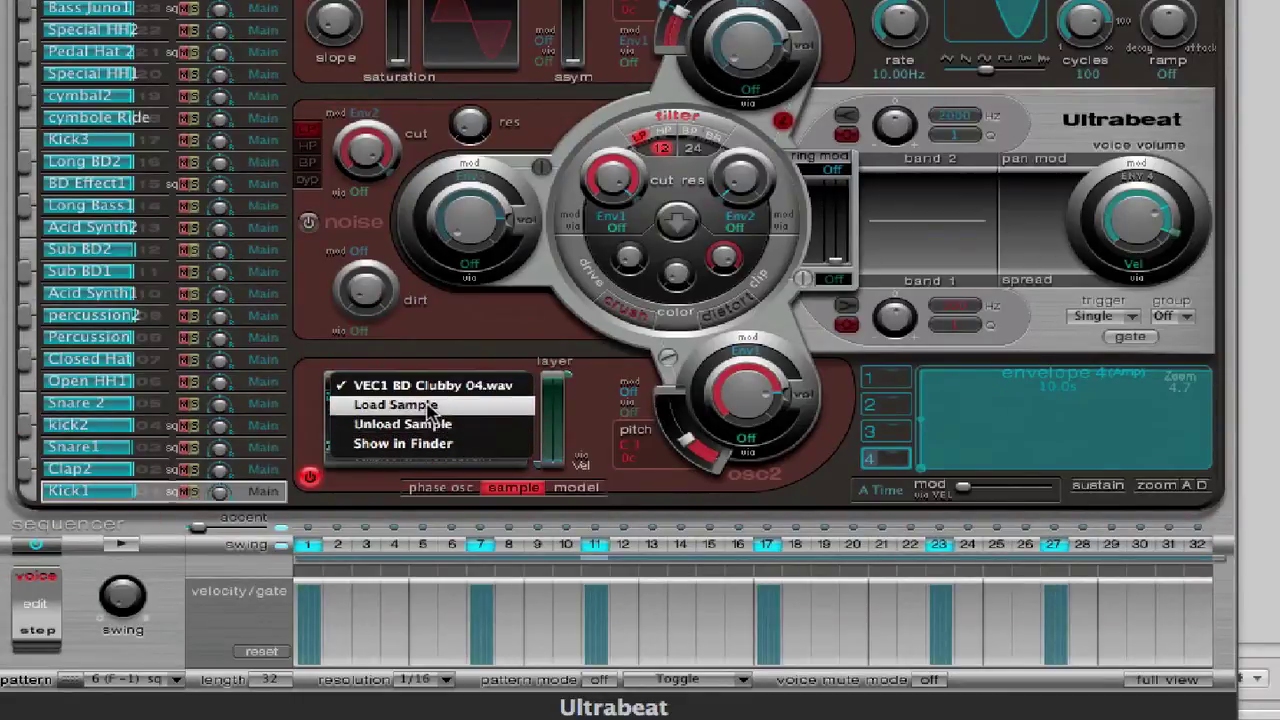
{"action": "left_click", "coordinate": [428, 405]}
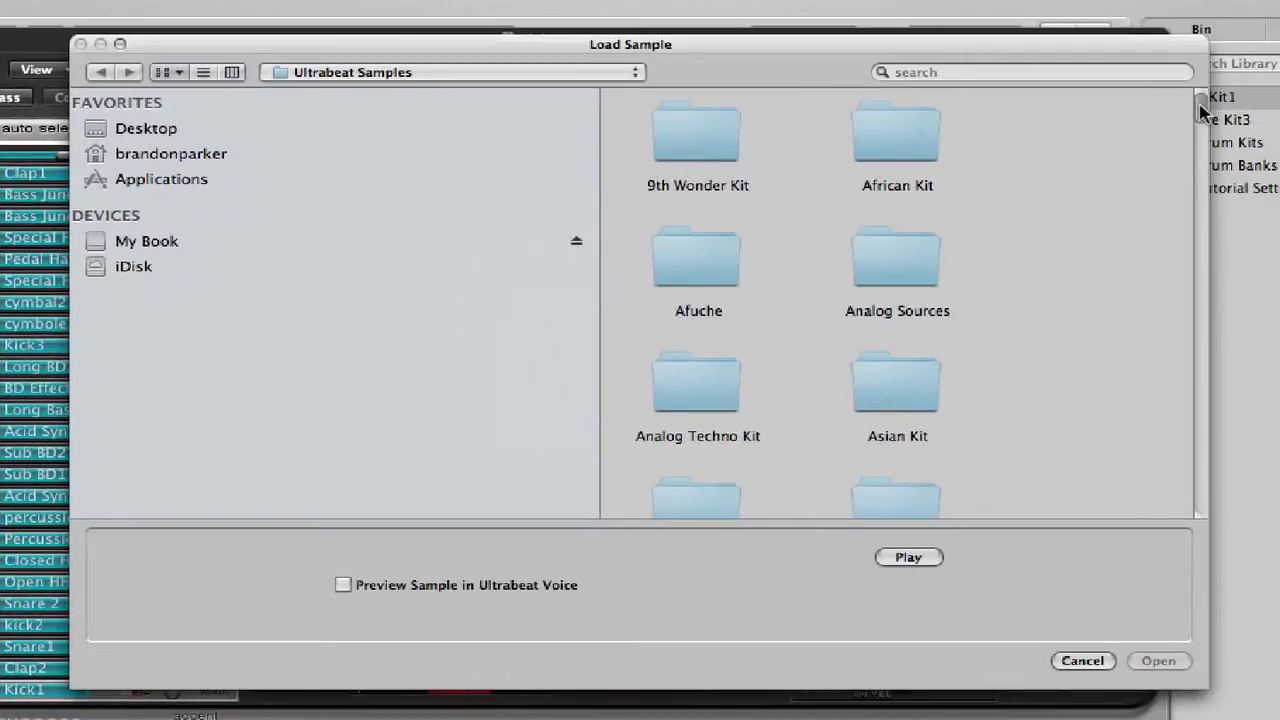
{"action": "left_click", "coordinate": [1200, 112]}
{"action": "left_click", "coordinate": [1080, 662]}
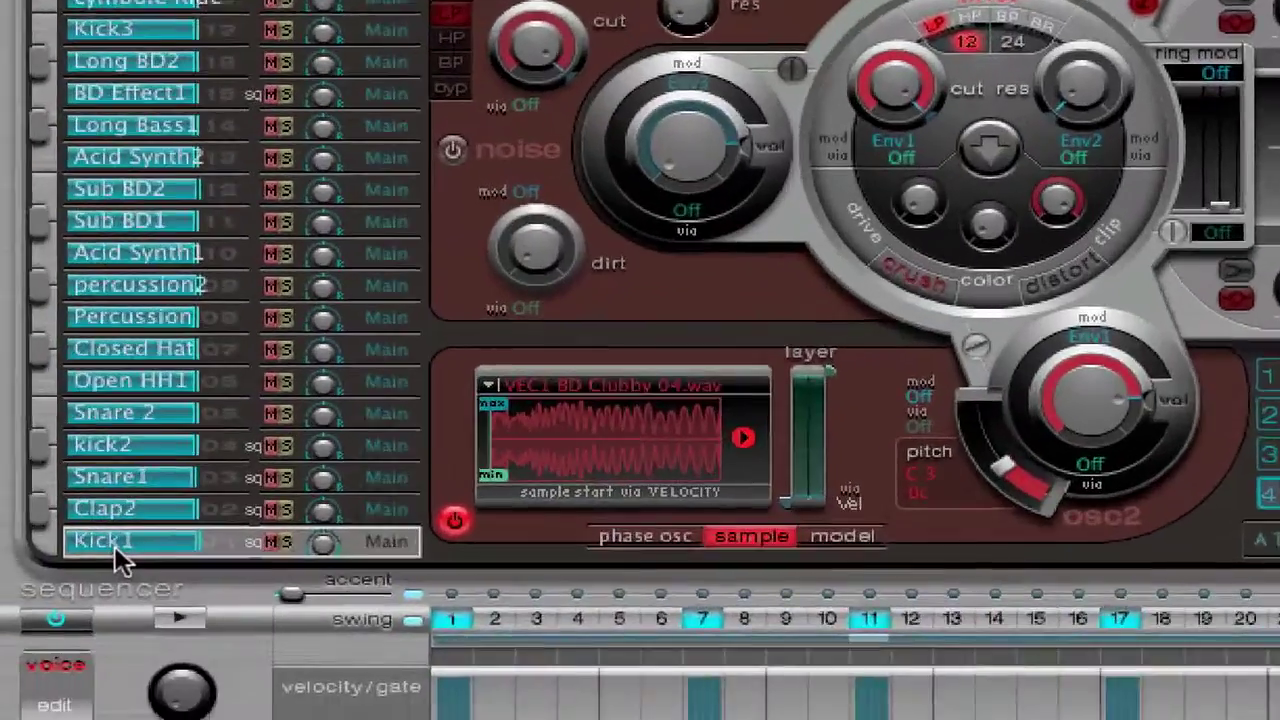
Examine the Init sound types offered for the Kick1 voice, down to Sample, without applying one.
{"action": "right_click", "coordinate": [32, 699]}
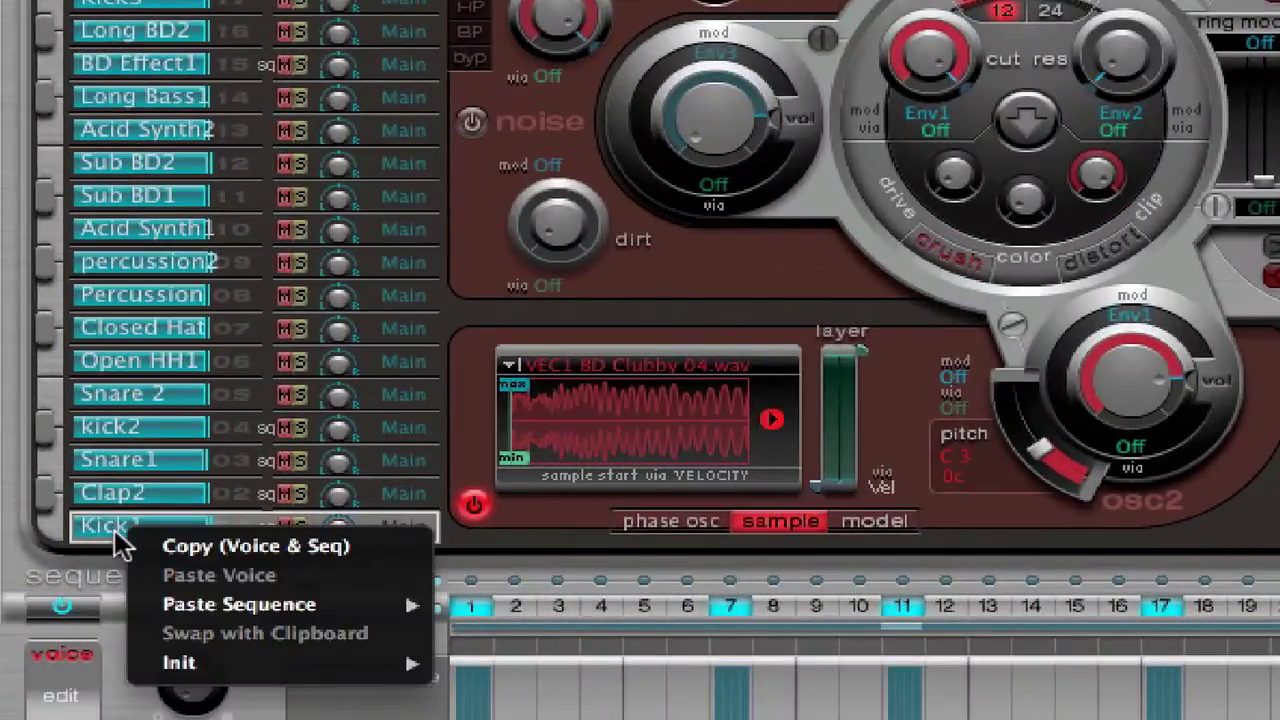
{"action": "mouse_move", "coordinate": [185, 665]}
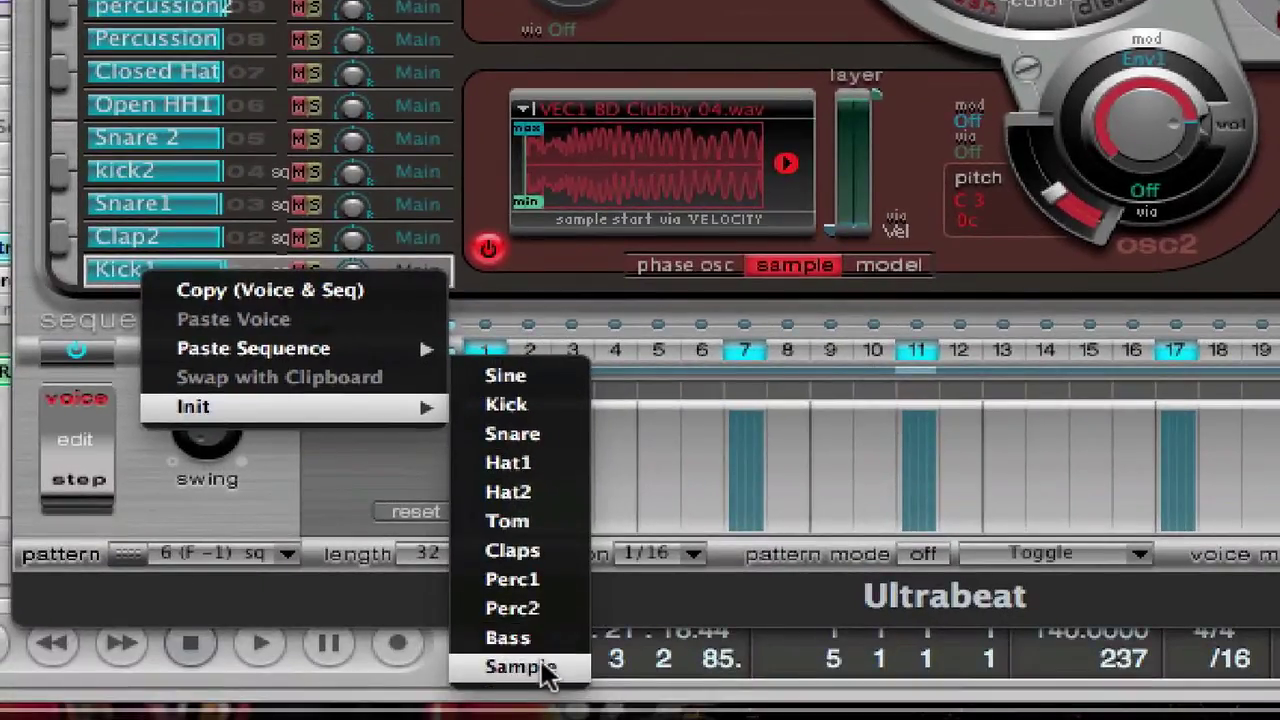
{"action": "left_click", "coordinate": [65, 285]}
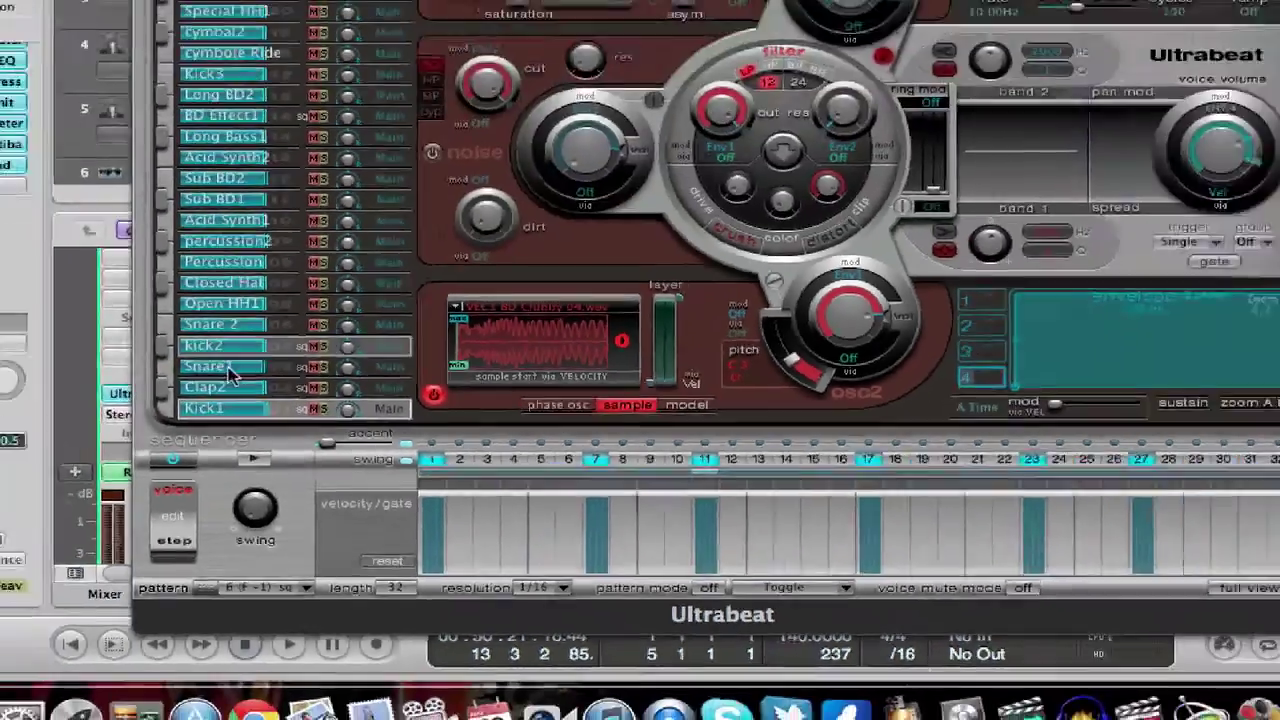
Select the Kick1 voice and open the Load Sample browser for its oscillator 2 sample.
{"action": "left_click", "coordinate": [200, 409]}
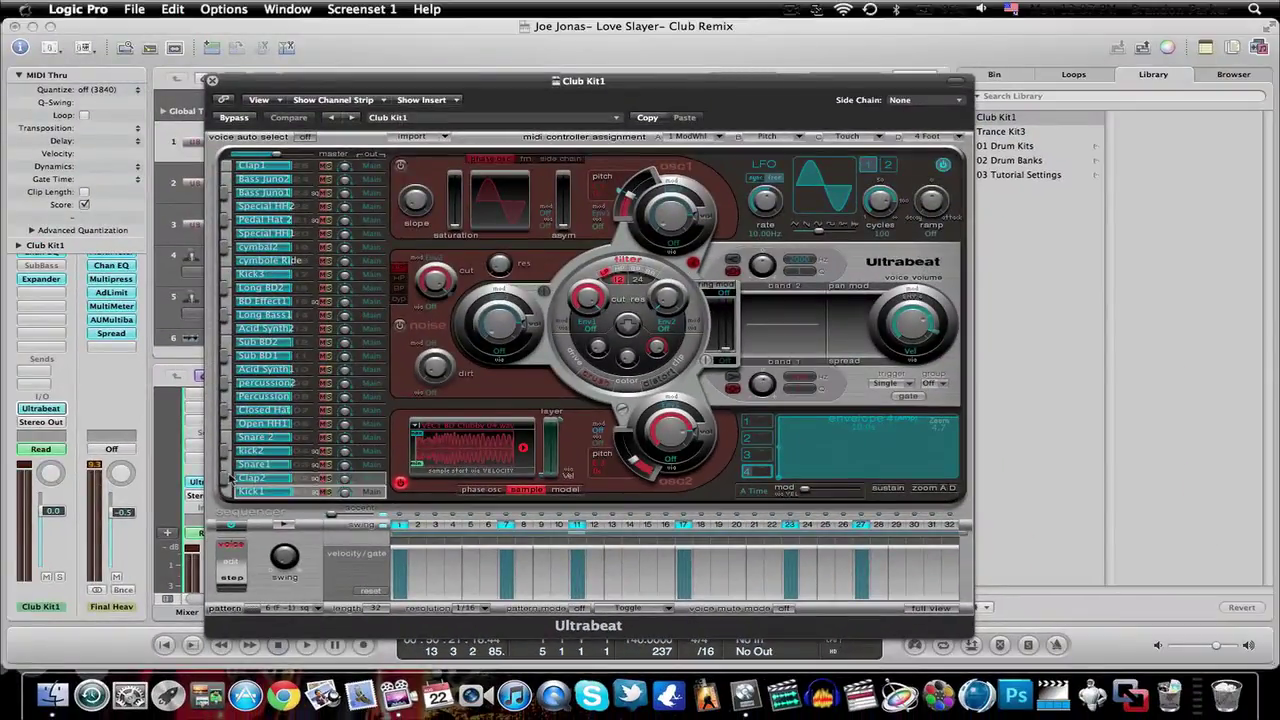
{"action": "left_click", "coordinate": [262, 492]}
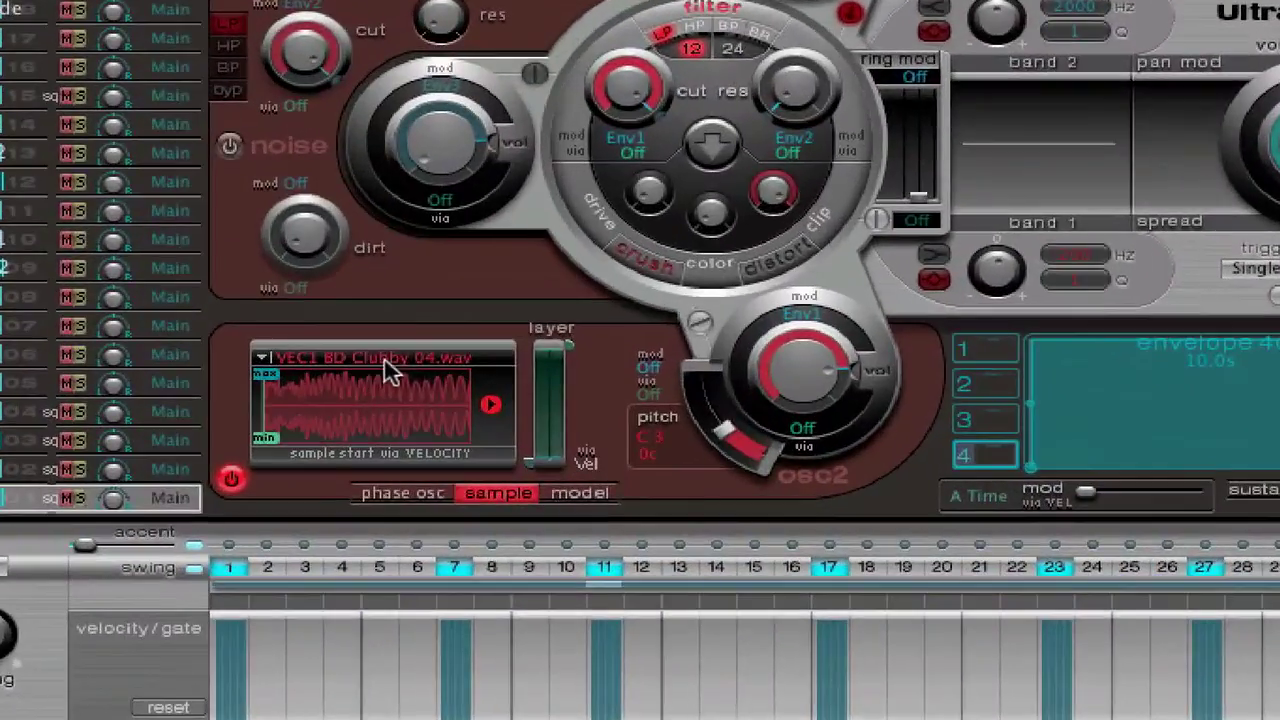
{"action": "left_click", "coordinate": [490, 431]}
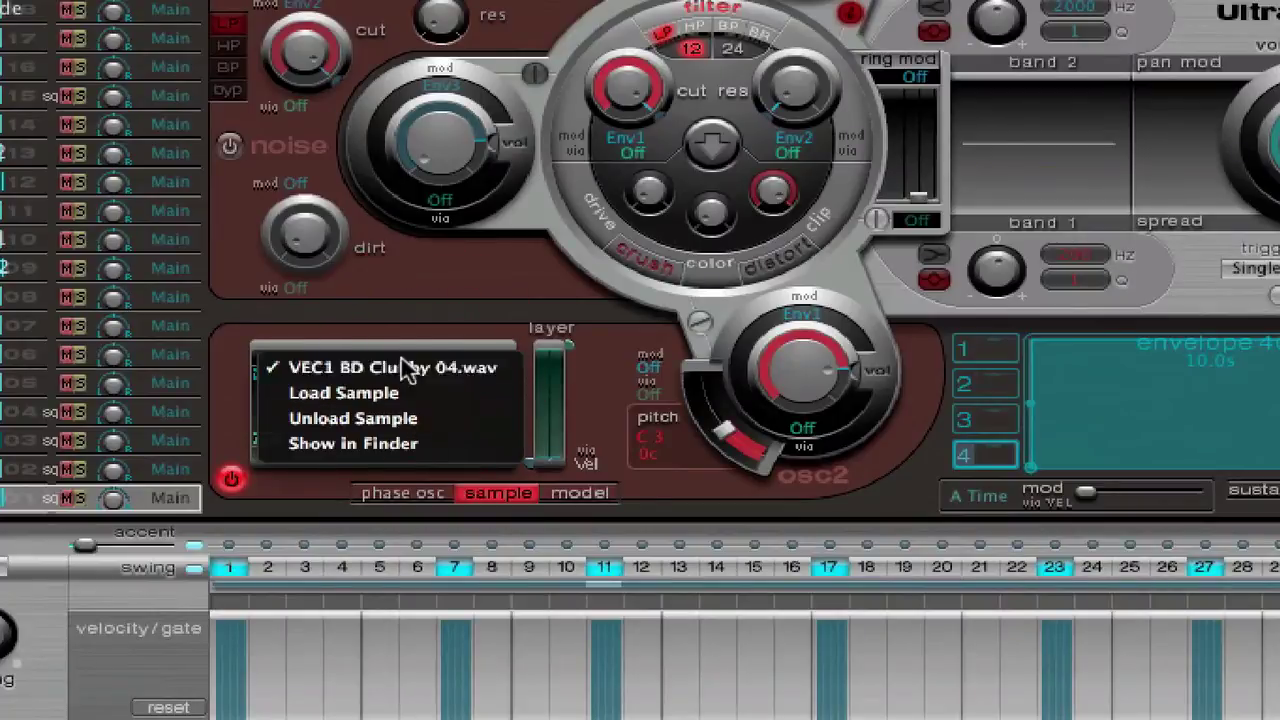
{"action": "left_click", "coordinate": [386, 395]}
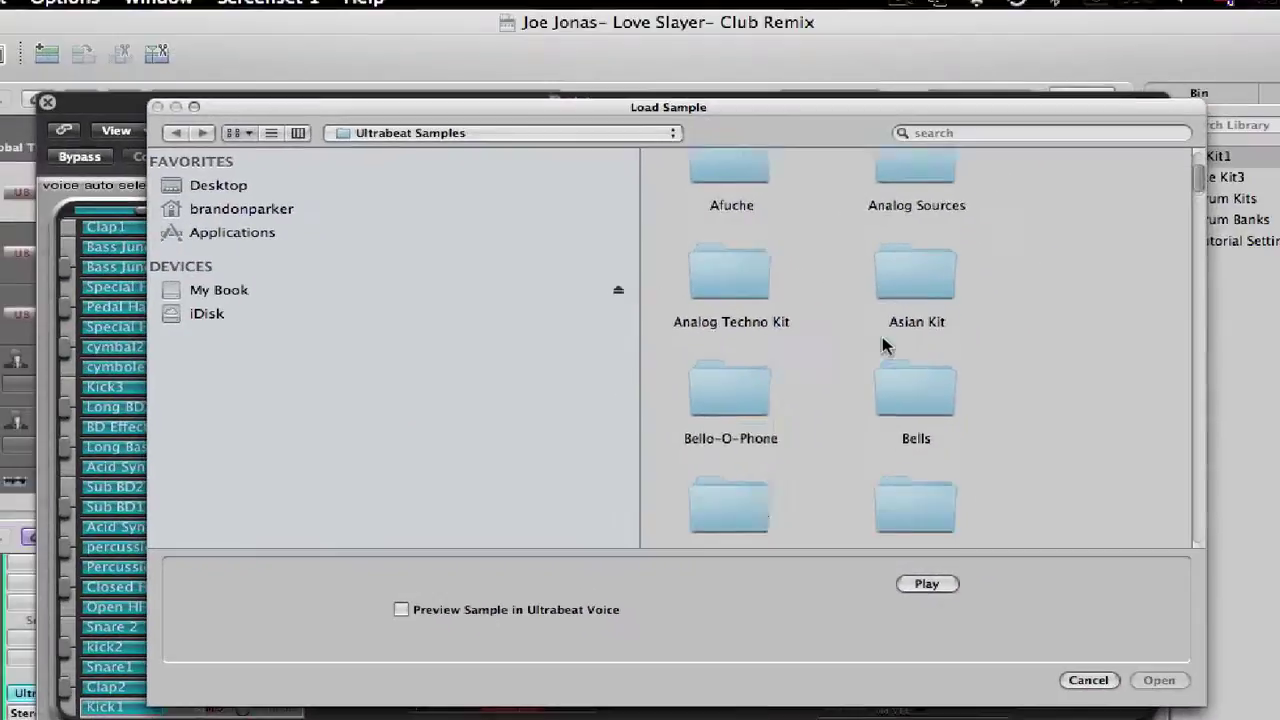
Open the Vec 2 Sample Kits folder in Ultrabeat Samples and look through its acid sounds.
{"action": "scroll", "coordinate": [1033, 0], "scroll_direction": "down", "scroll_amount": 10}
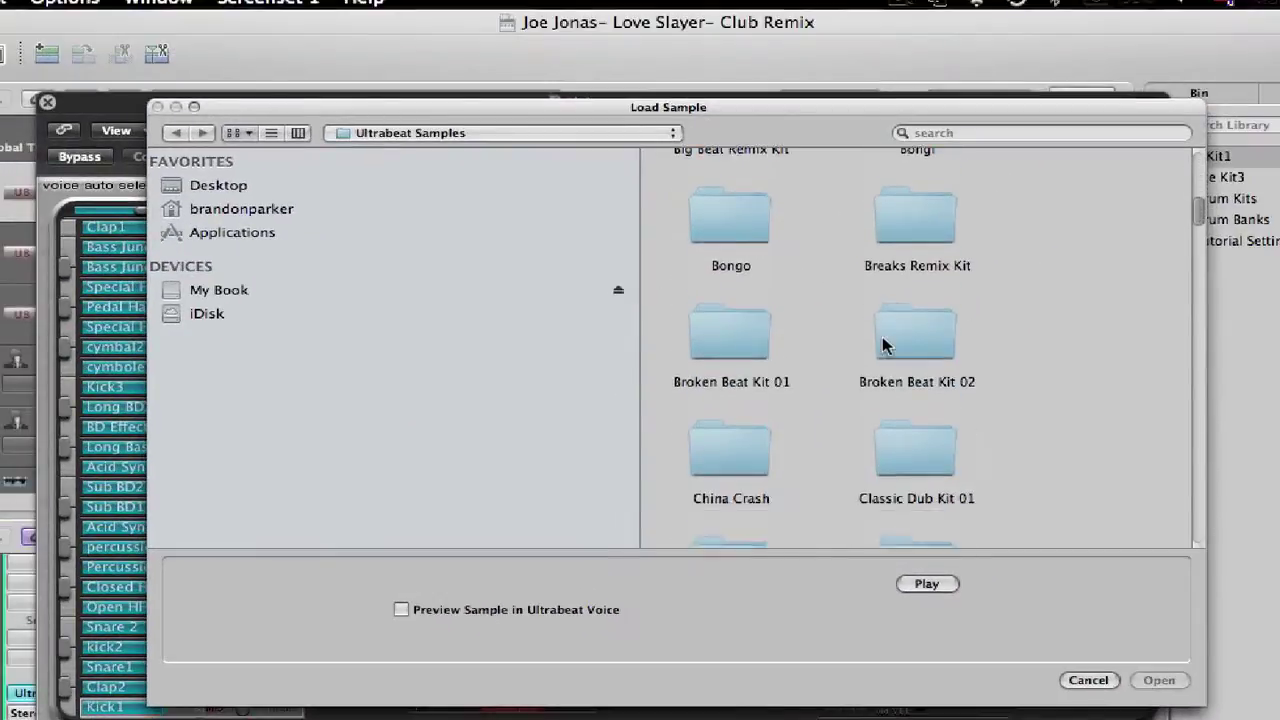
{"action": "scroll", "coordinate": [882, 336], "scroll_direction": "up", "scroll_amount": 2}
{"action": "scroll", "coordinate": [882, 336], "scroll_direction": "down", "scroll_amount": 2}
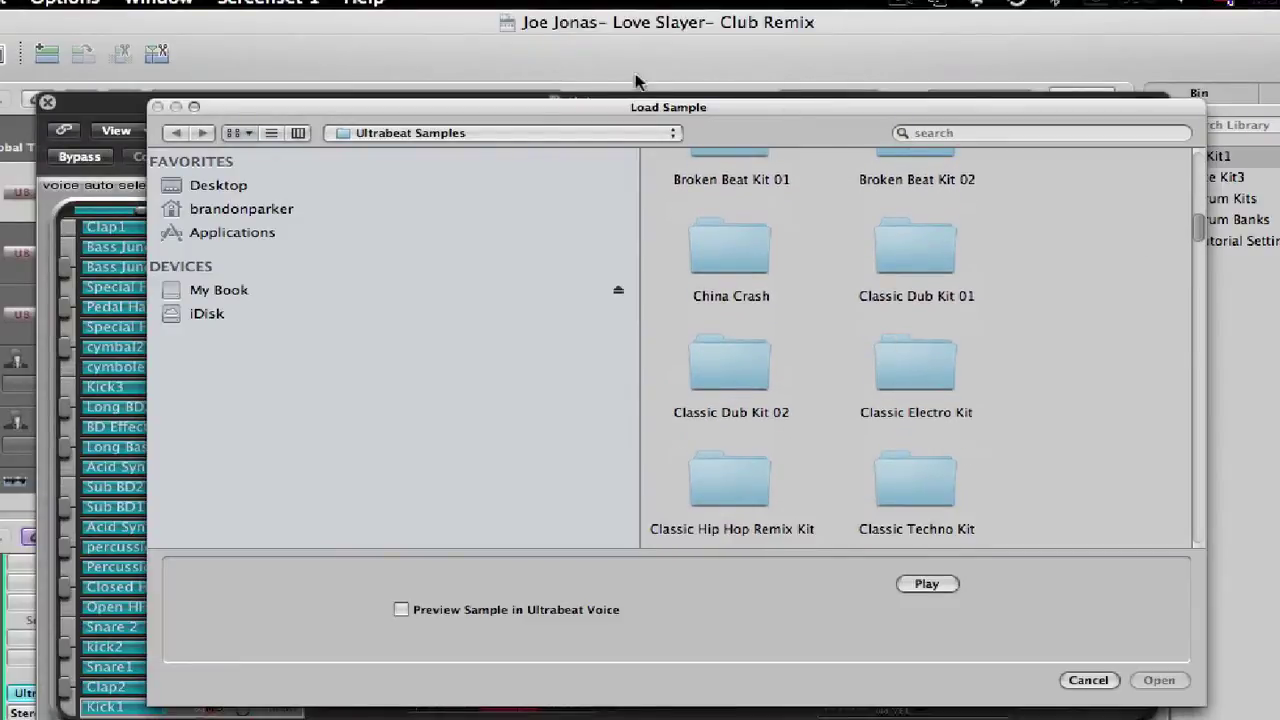
{"action": "left_click_drag", "start_coordinate": [1197, 234], "coordinate": [1155, 545]}
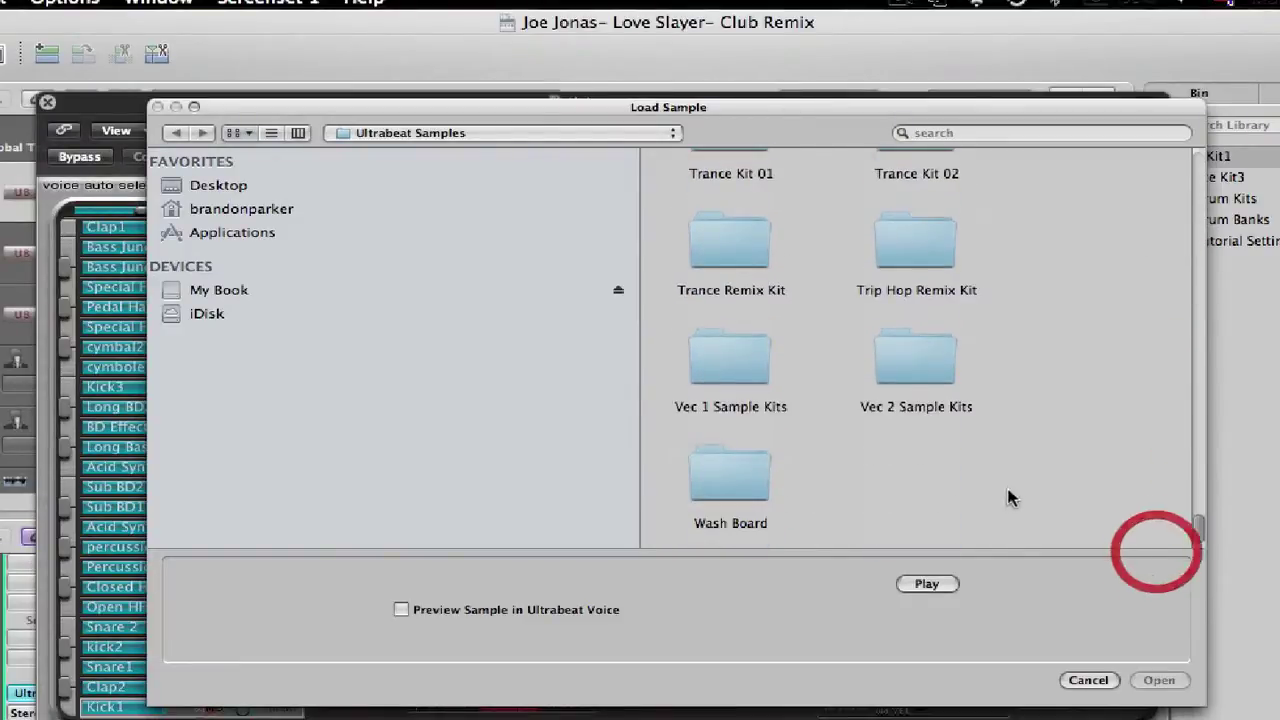
{"action": "double_click", "coordinate": [933, 362]}
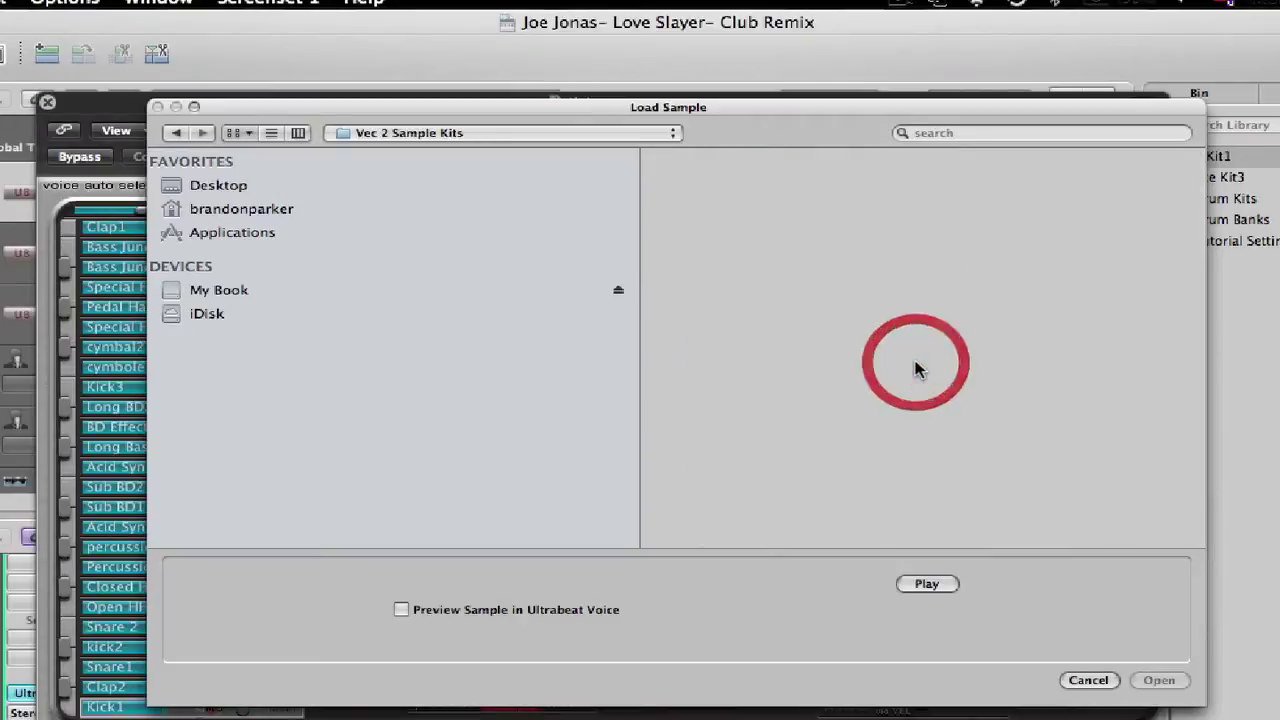
{"action": "scroll", "coordinate": [793, 322], "scroll_direction": "down", "scroll_amount": 1}
{"action": "scroll", "coordinate": [793, 322], "scroll_direction": "down", "scroll_amount": 15}
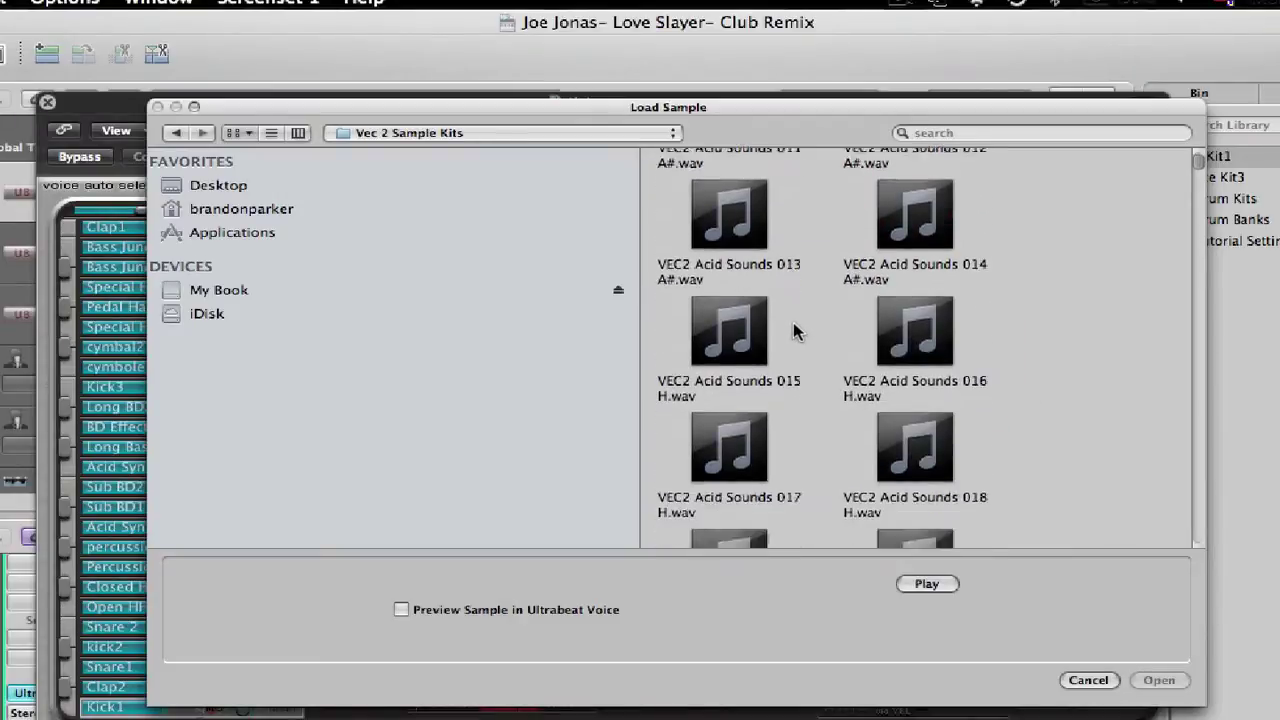
{"action": "scroll", "coordinate": [793, 322], "scroll_direction": "down", "scroll_amount": 4}
{"action": "scroll", "coordinate": [793, 322], "scroll_direction": "up", "scroll_amount": 4}
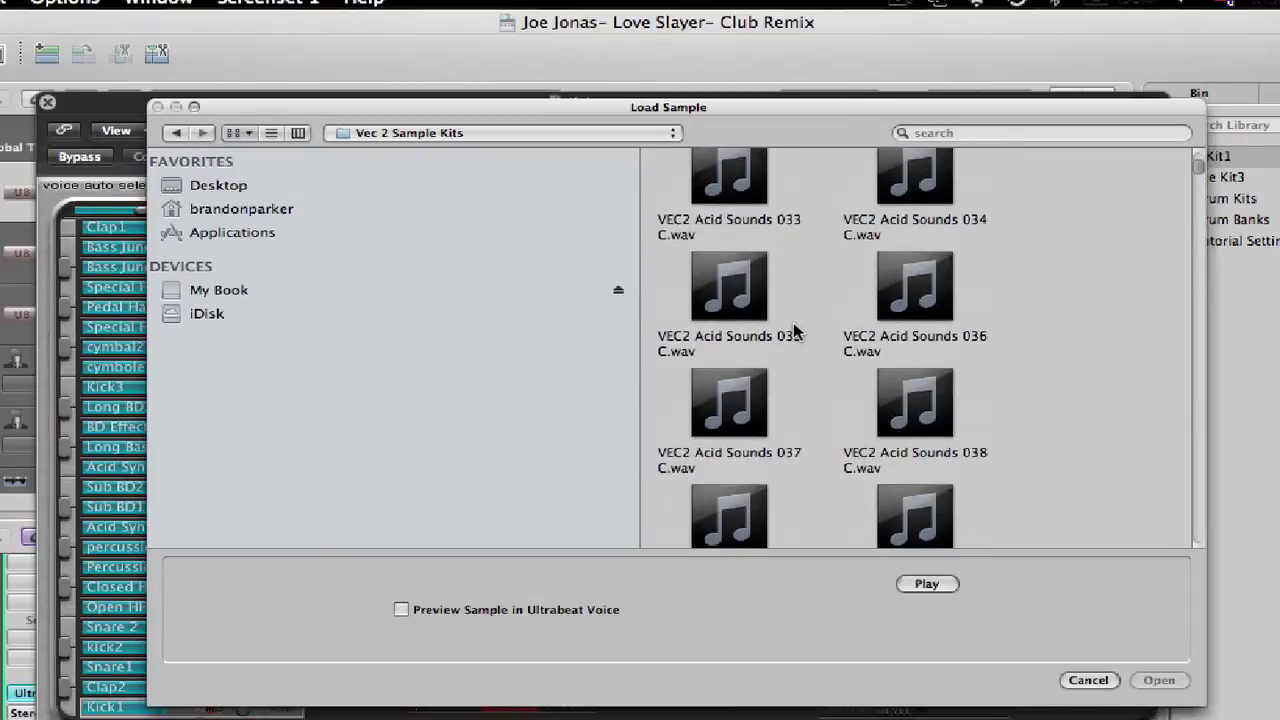
Return to the Ultrabeat Samples folder, open Vec 1 Sample Kits and look through its subfolders.
{"action": "left_click", "coordinate": [177, 133]}
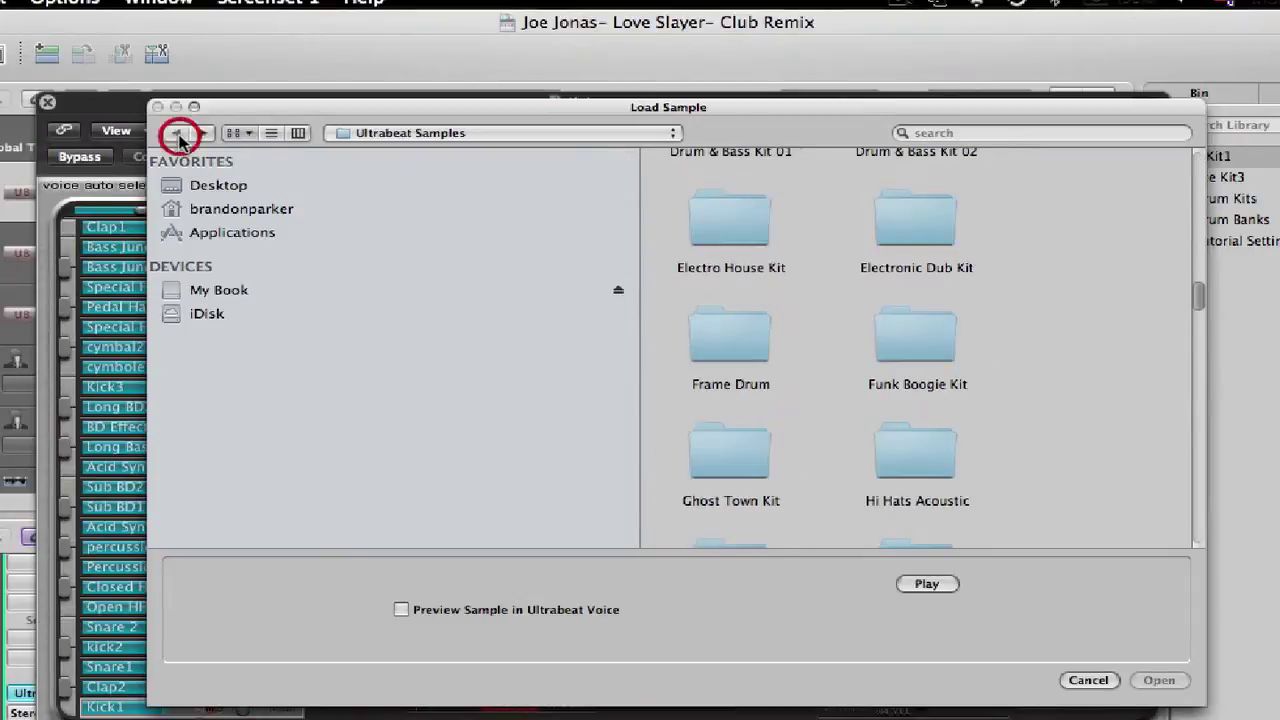
{"action": "scroll", "coordinate": [912, 360], "scroll_direction": "down", "scroll_amount": 3}
{"action": "scroll", "coordinate": [912, 374], "scroll_direction": "down", "scroll_amount": 12}
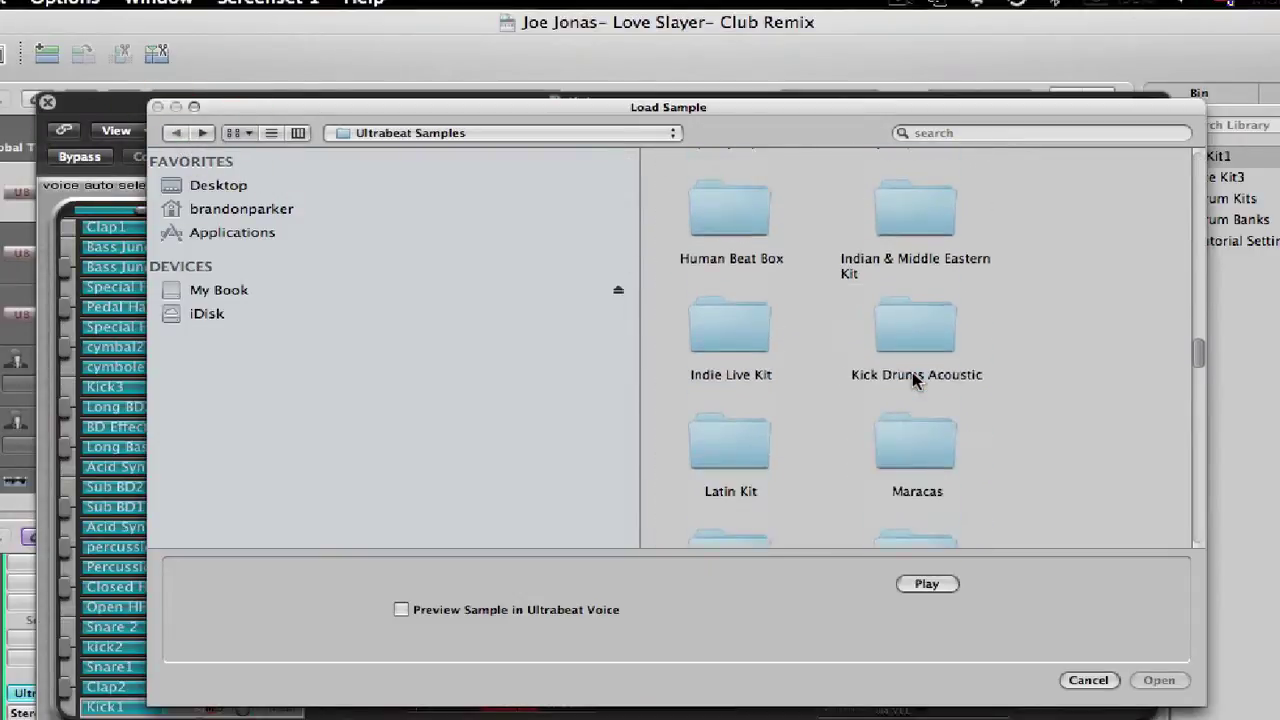
{"action": "scroll", "coordinate": [912, 372], "scroll_direction": "down", "scroll_amount": 15}
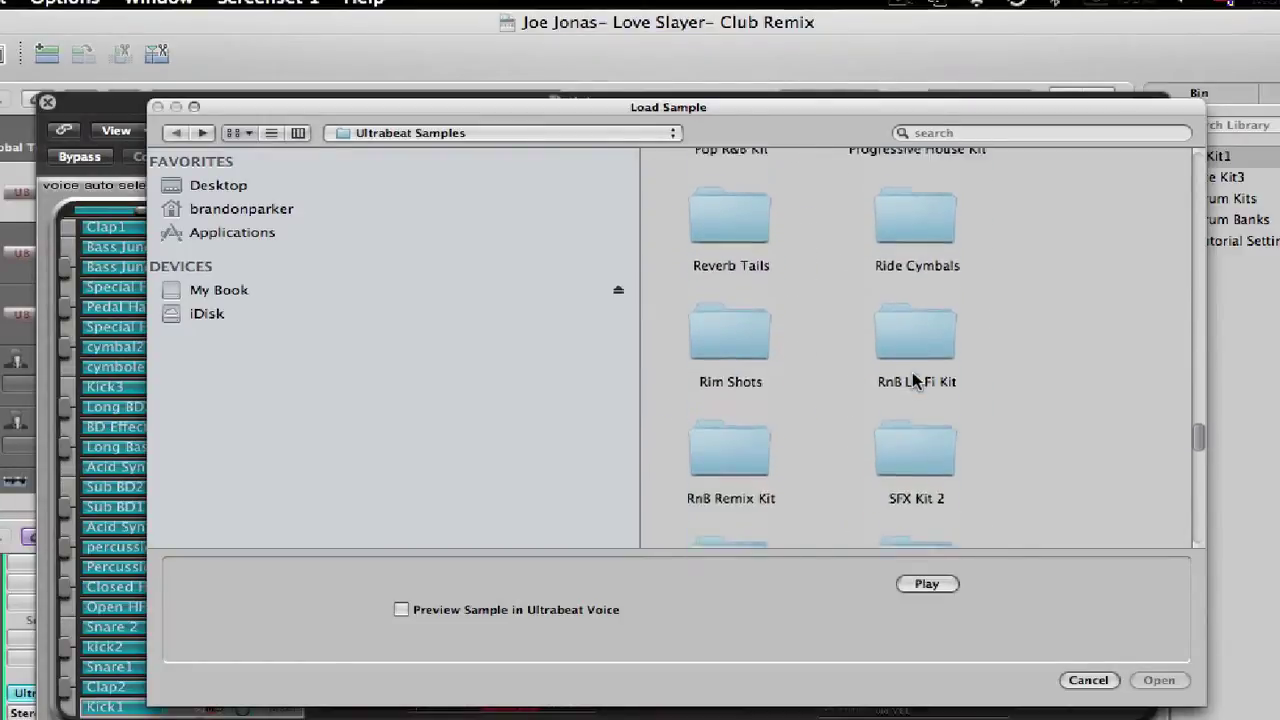
{"action": "scroll", "coordinate": [912, 372], "scroll_direction": "down", "scroll_amount": 5}
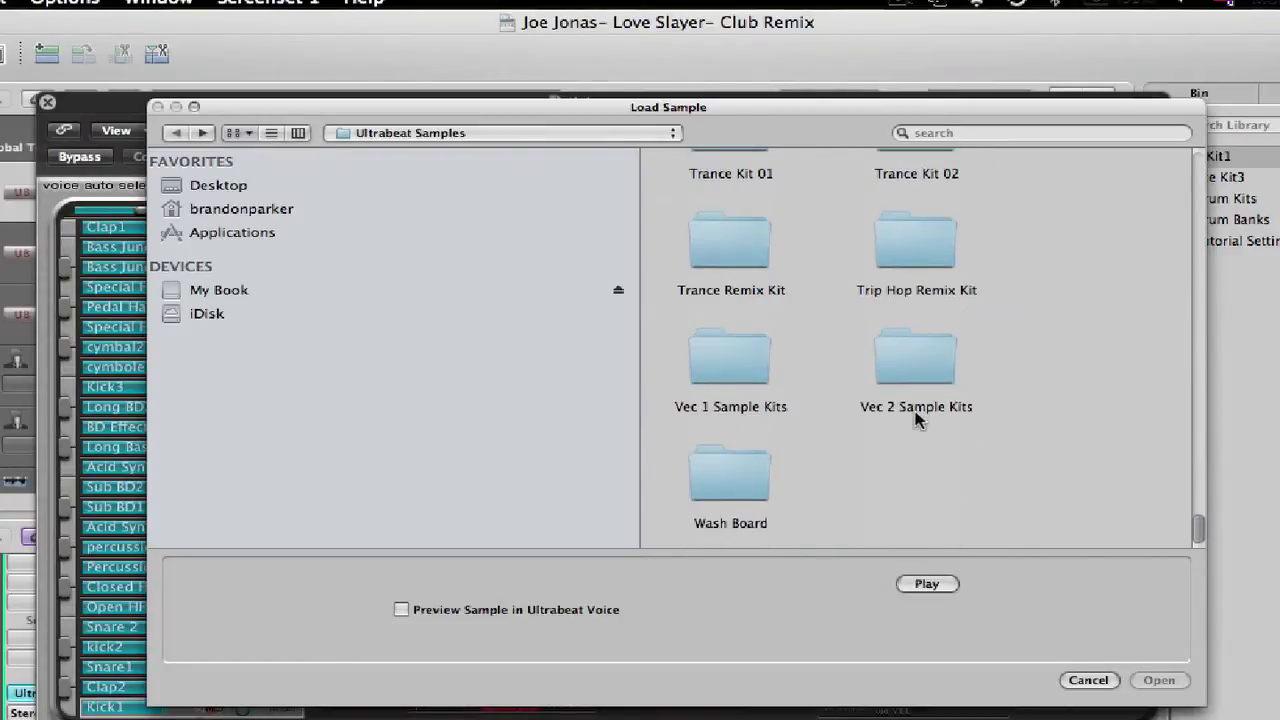
{"action": "double_click", "coordinate": [730, 356]}
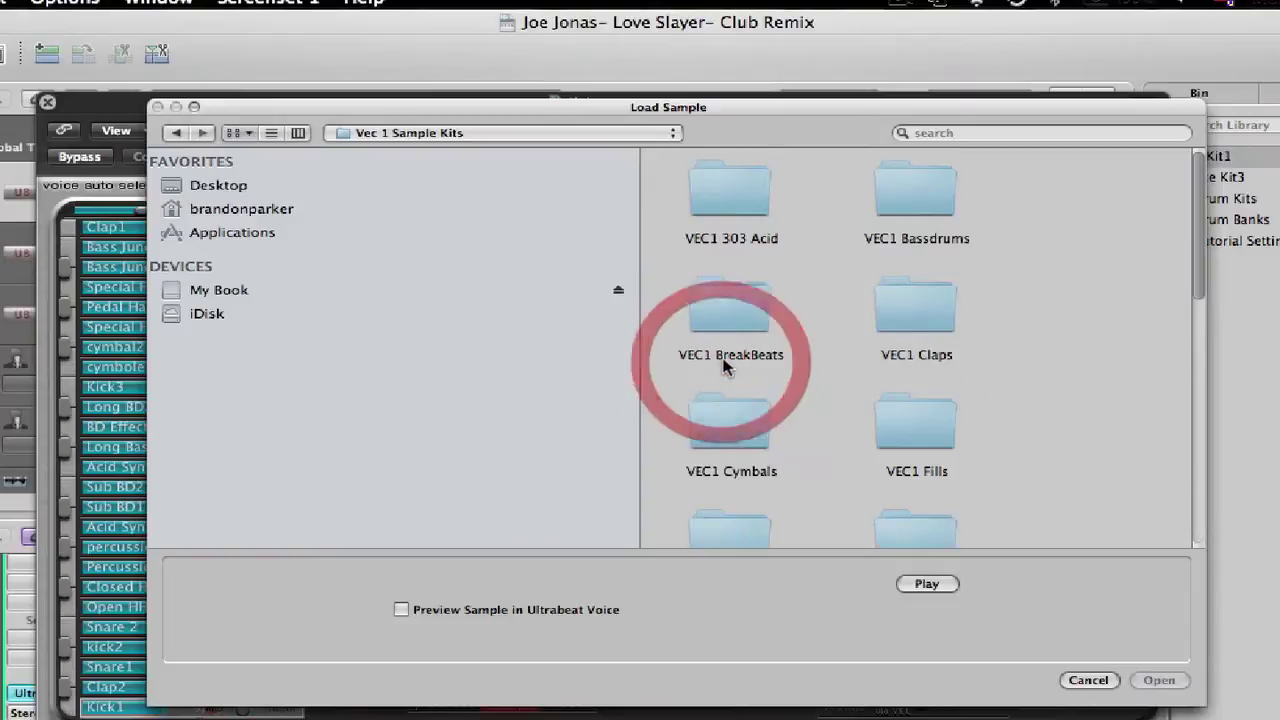
{"action": "scroll", "coordinate": [793, 474], "scroll_direction": "down", "scroll_amount": 10}
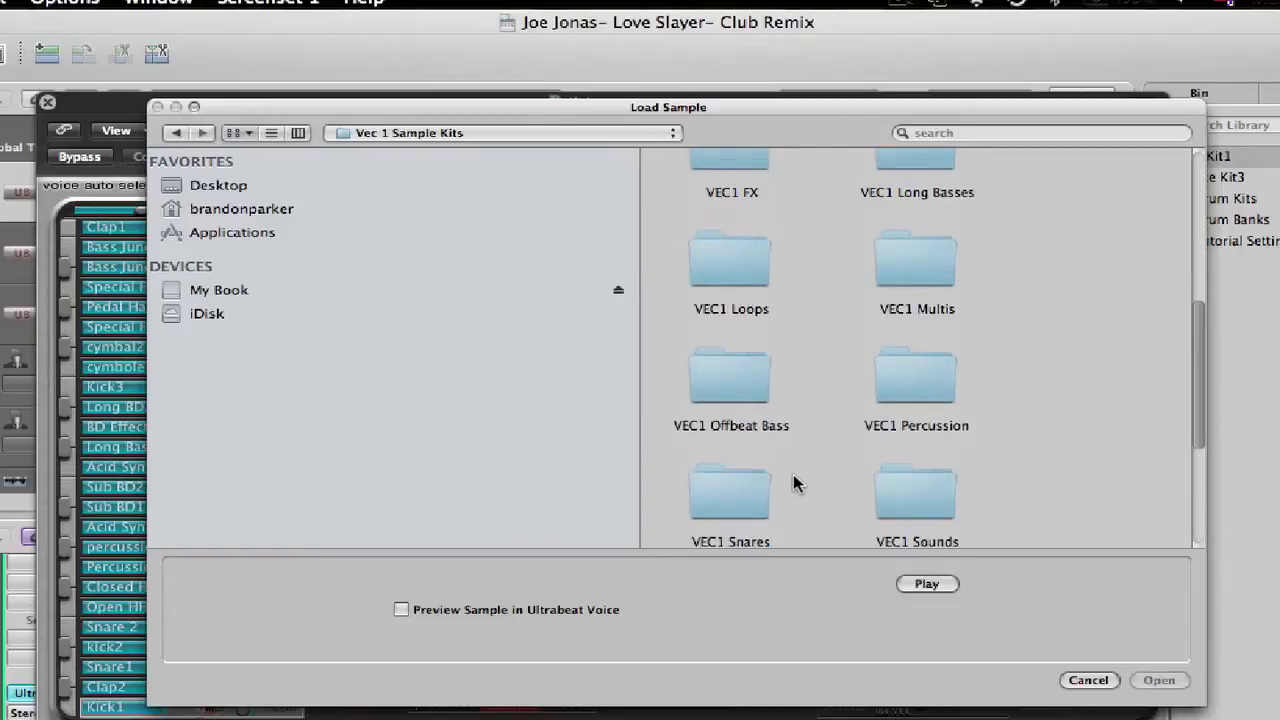
{"action": "scroll", "coordinate": [793, 474], "scroll_direction": "up", "scroll_amount": 6}
{"action": "scroll", "coordinate": [793, 476], "scroll_direction": "up", "scroll_amount": 3}
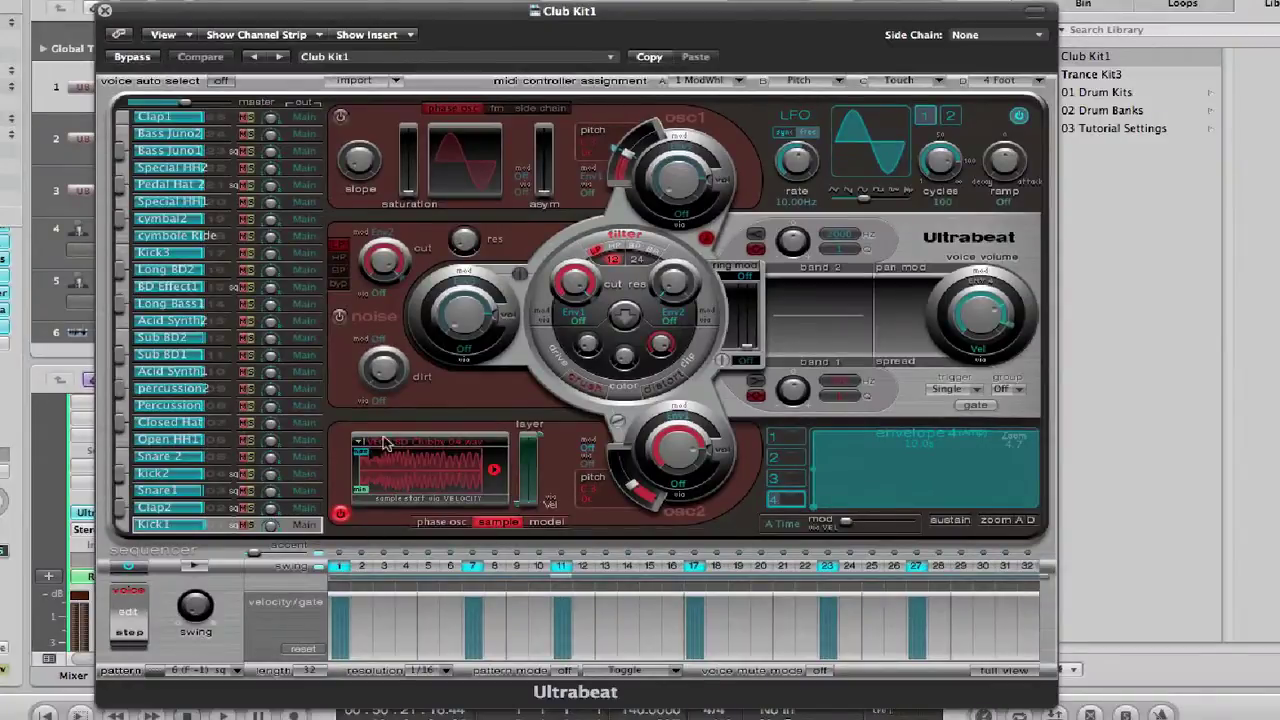
Move the Ultrabeat window aside to view the track list and bring it back over the arrangement.
{"action": "left_click_drag", "start_coordinate": [305, 14], "coordinate": [477, 194]}
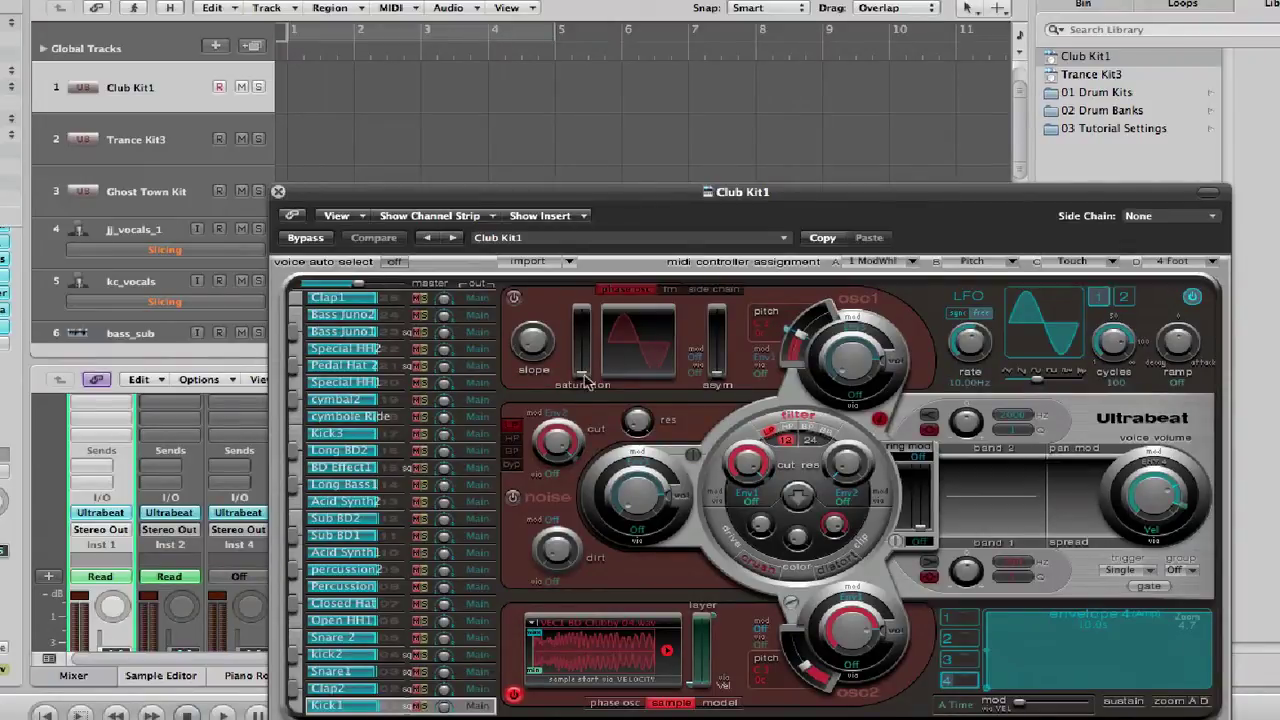
{"action": "left_click_drag", "start_coordinate": [643, 205], "coordinate": [418, 0]}
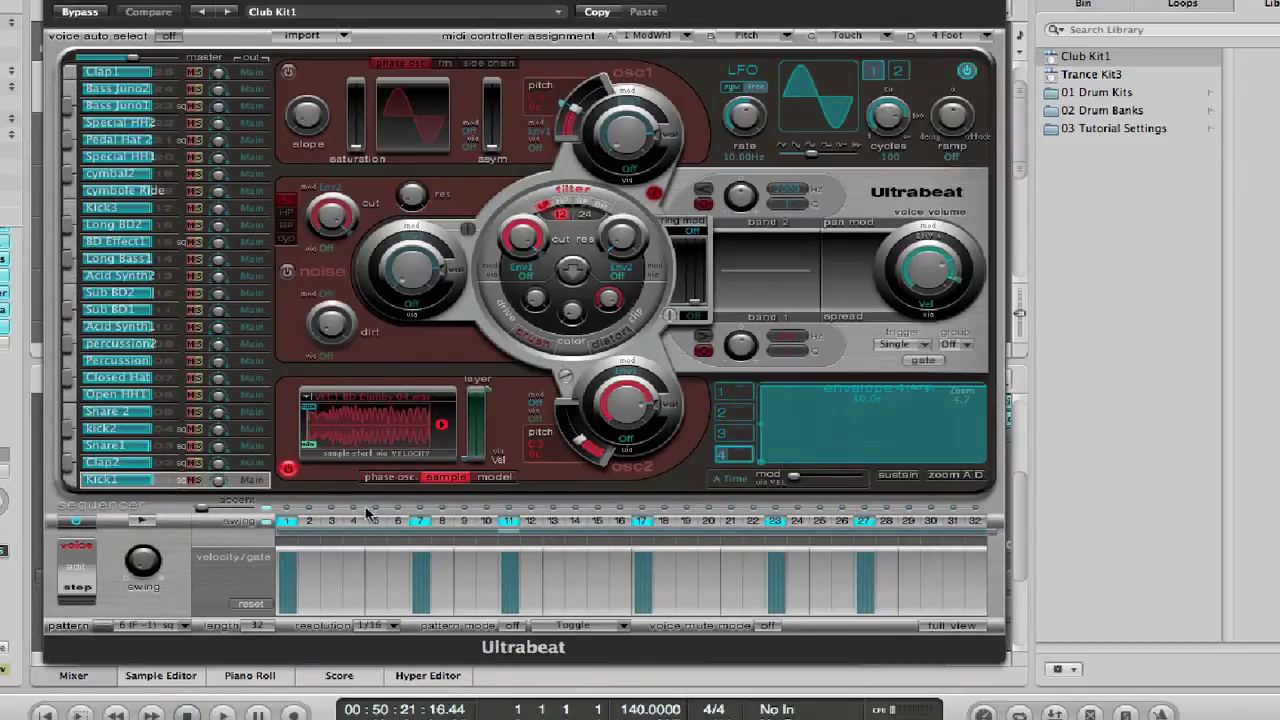
{"action": "mouse_move", "coordinate": [418, 0]}
{"action": "left_mouse_down"}
{"action": "mouse_move", "coordinate": [371, 177]}
{"action": "mouse_move", "coordinate": [410, 2]}
{"action": "left_mouse_up"}
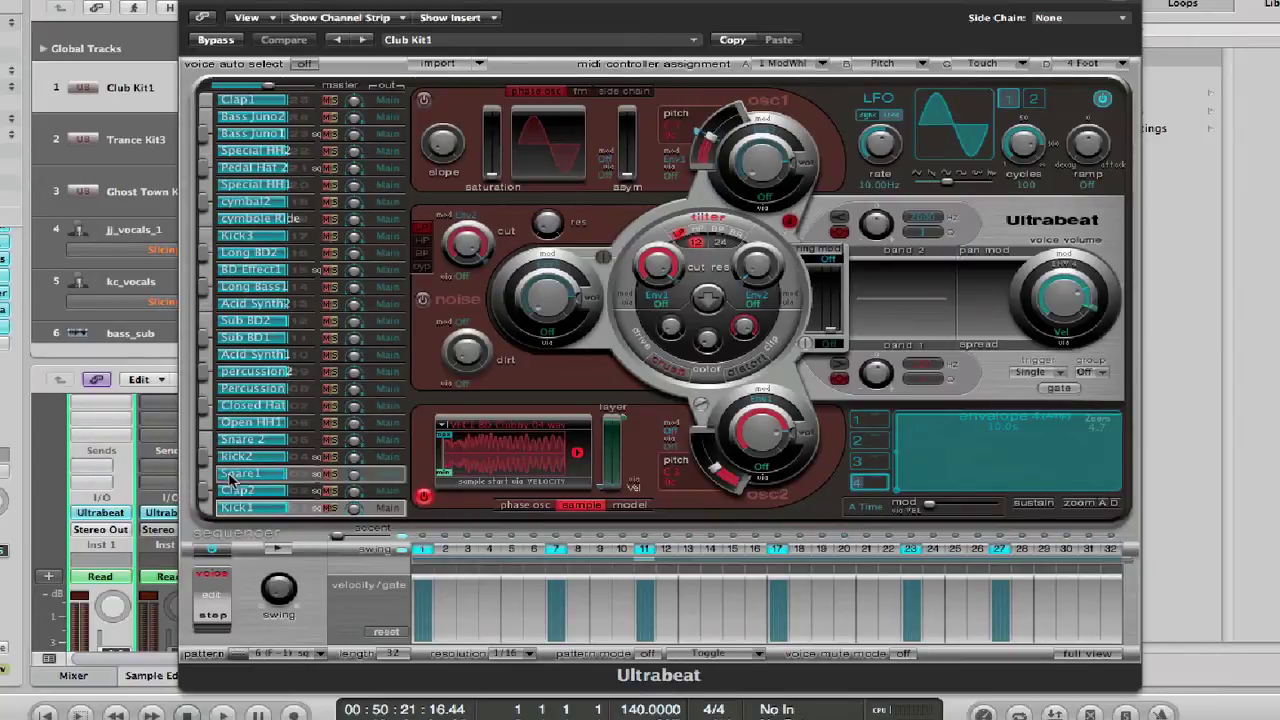
Audition the percussion2, kick2 and Special HH2 voices with Ultrabeat's onscreen keyboard and reposition the window to show the whole instrument.
{"action": "left_click", "coordinate": [202, 374]}
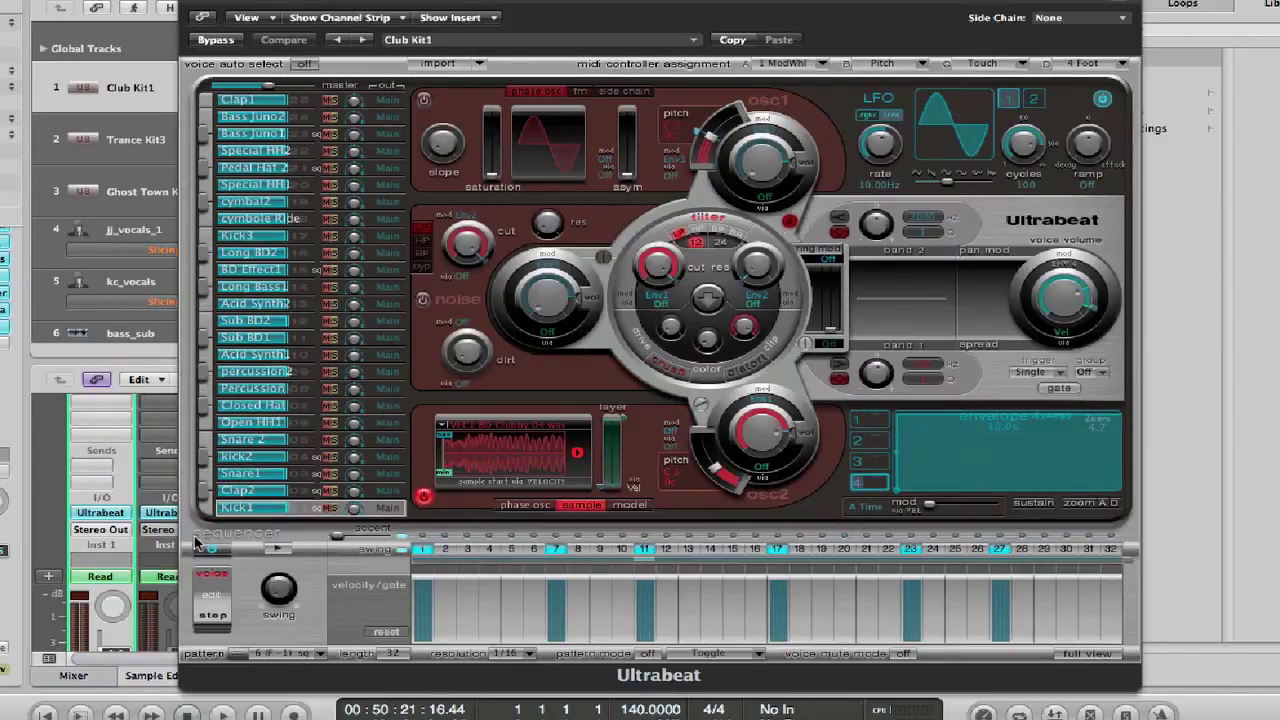
{"action": "left_click", "coordinate": [202, 460]}
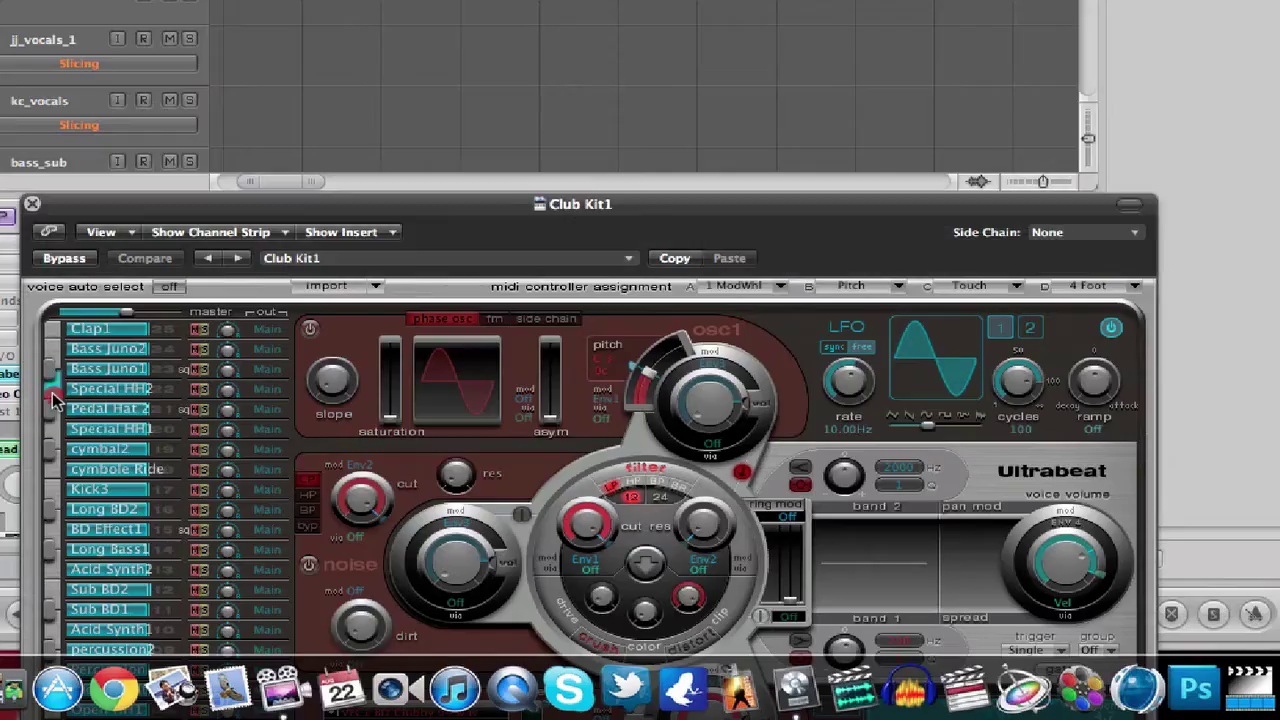
{"action": "left_click", "coordinate": [53, 396]}
{"action": "left_click_drag", "start_coordinate": [192, 204], "coordinate": [217, 93]}
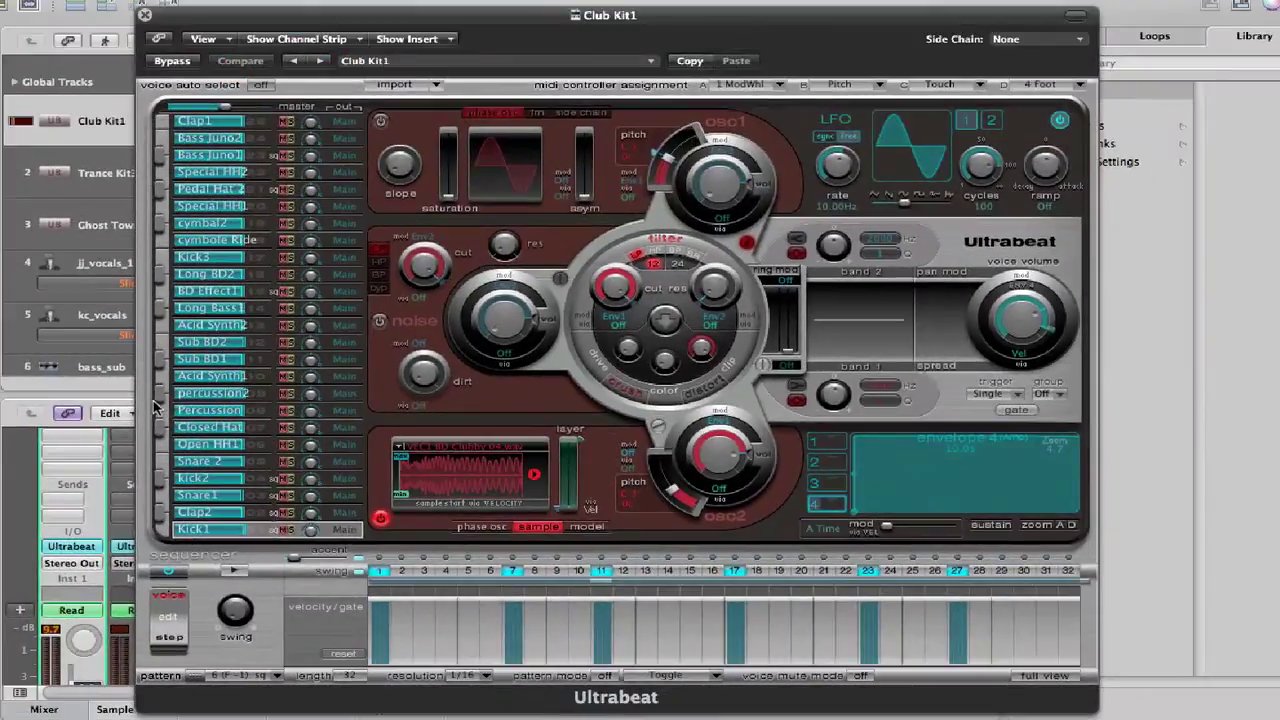
Audition kick2, Snare 2 and the voices up to Bass Juno1 with Ultrabeat's onscreen keyboard and move the Ultrabeat window aside.
{"action": "left_click", "coordinate": [63, 570]}
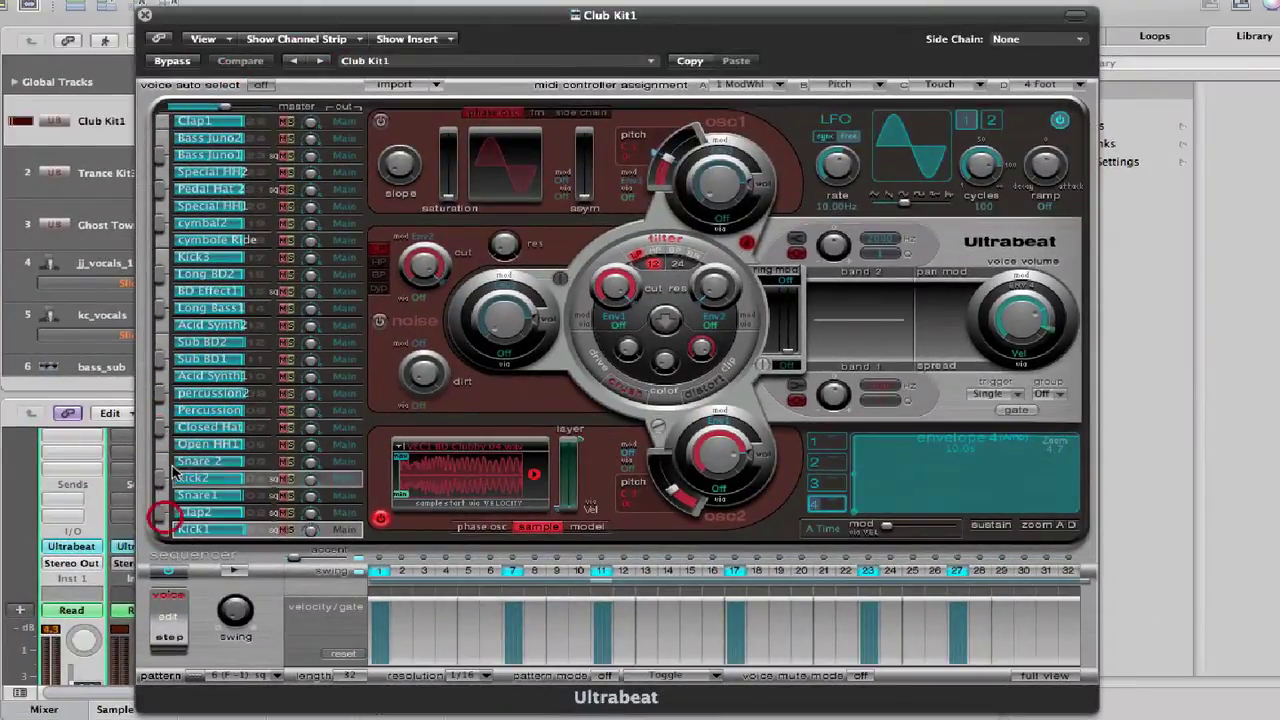
{"action": "left_click", "coordinate": [172, 462]}
{"action": "left_click_drag", "start_coordinate": [170, 418], "coordinate": [166, 155]}
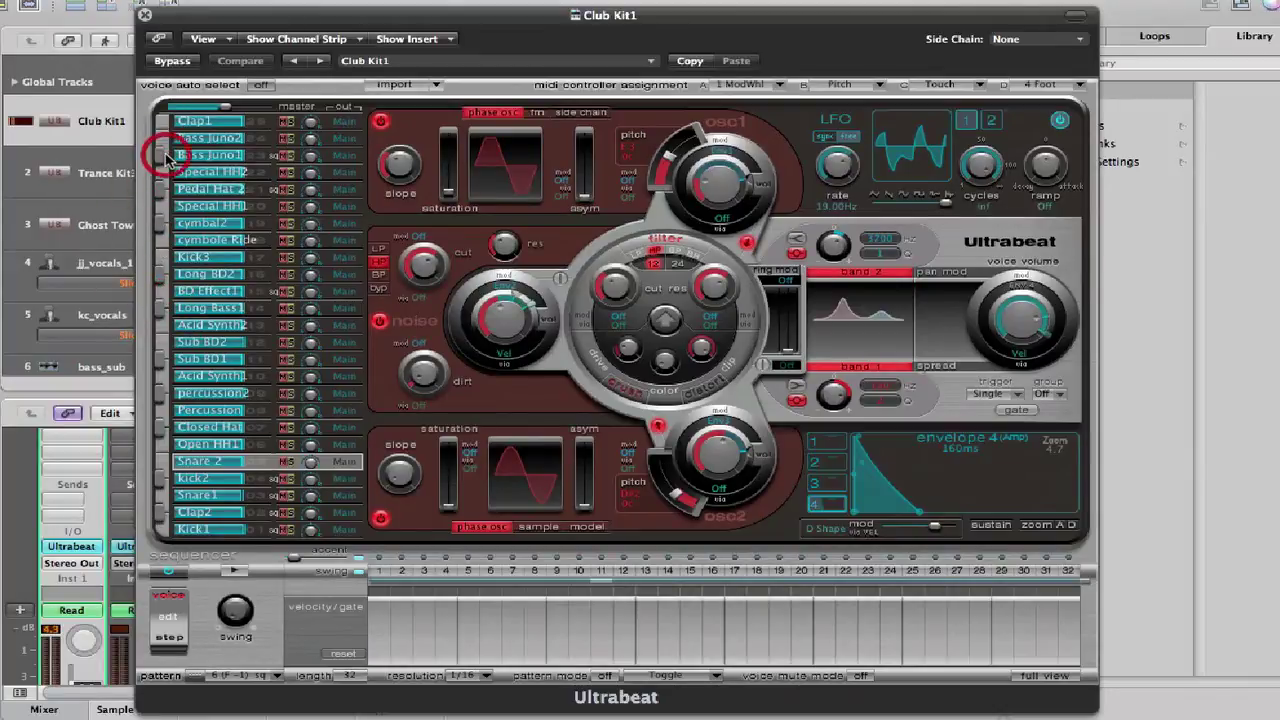
{"action": "left_click", "coordinate": [160, 468]}
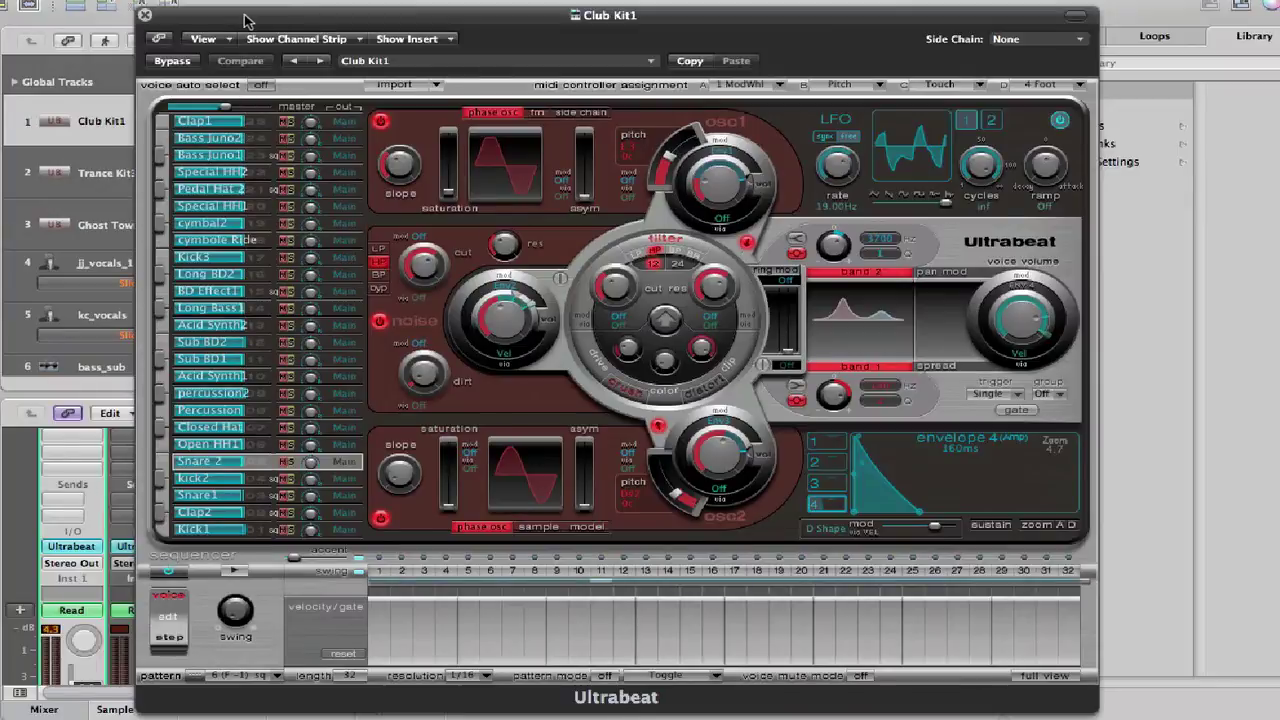
{"action": "left_click_drag", "start_coordinate": [257, 22], "coordinate": [495, 73]}
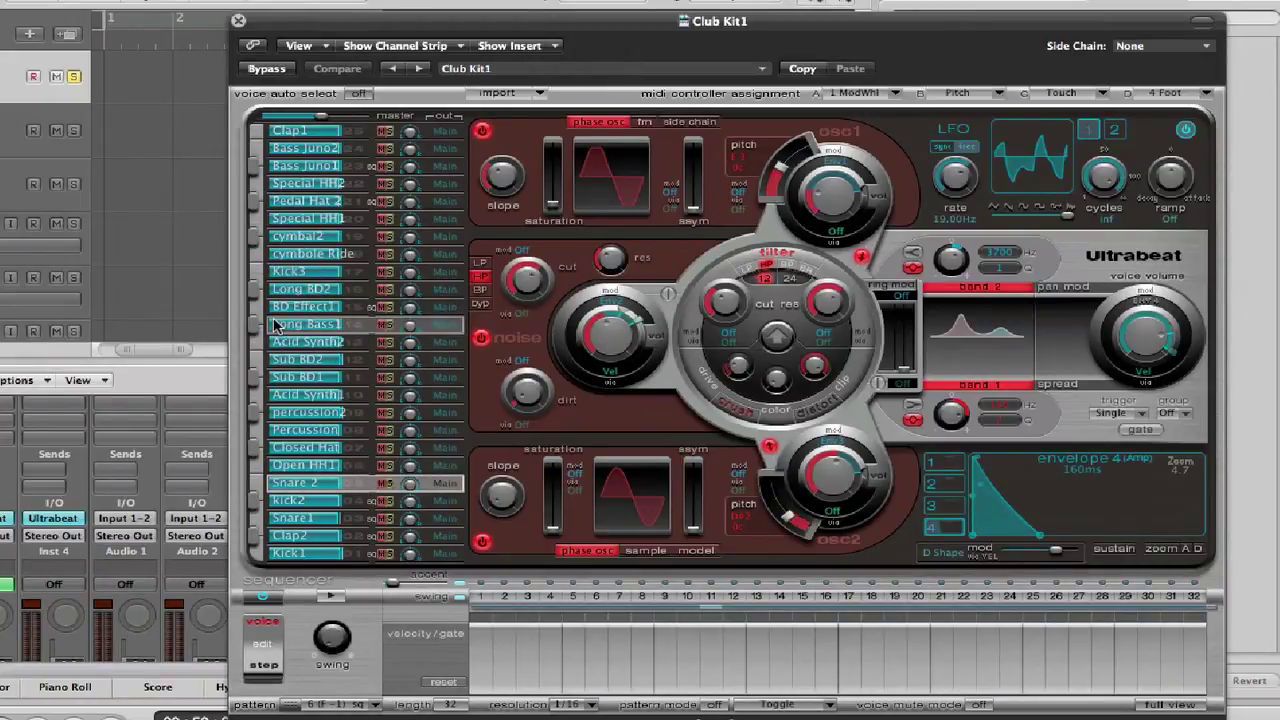
Close the Ultrabeat window and turn off solo on the Club Kit1 track and mute and solo on the pad track.
{"action": "left_click", "coordinate": [238, 21]}
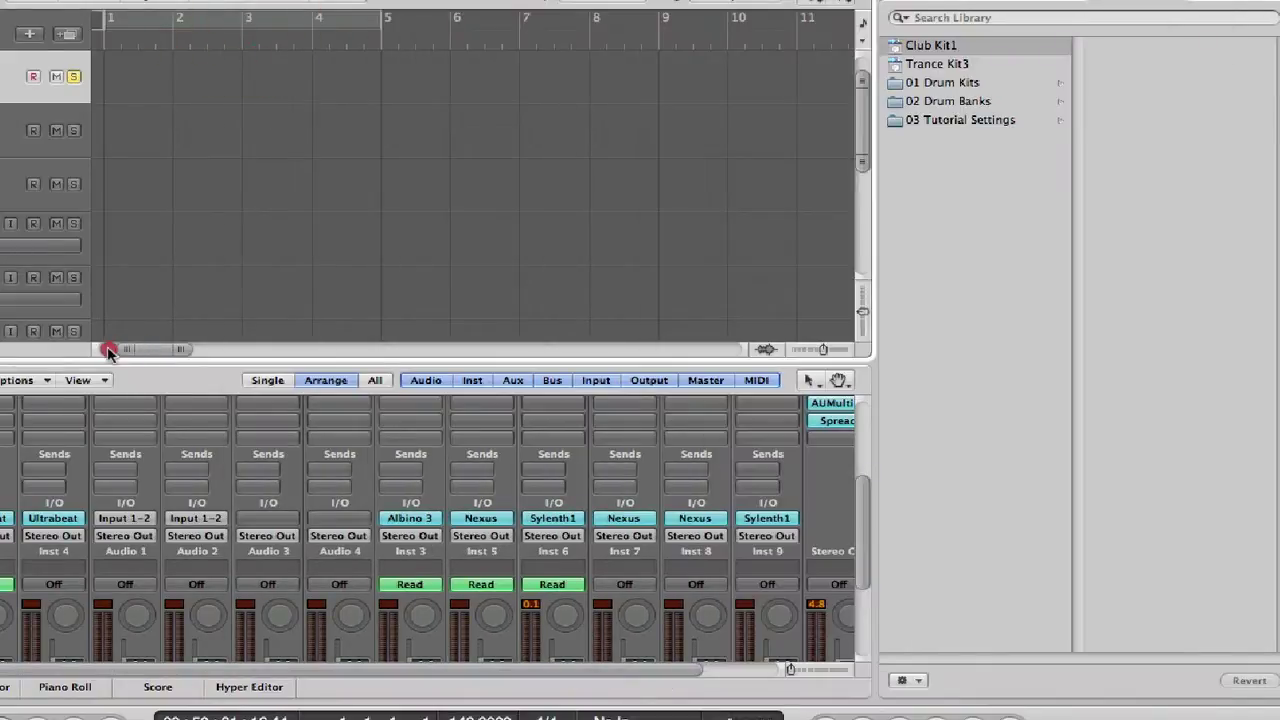
{"action": "left_click", "coordinate": [77, 80]}
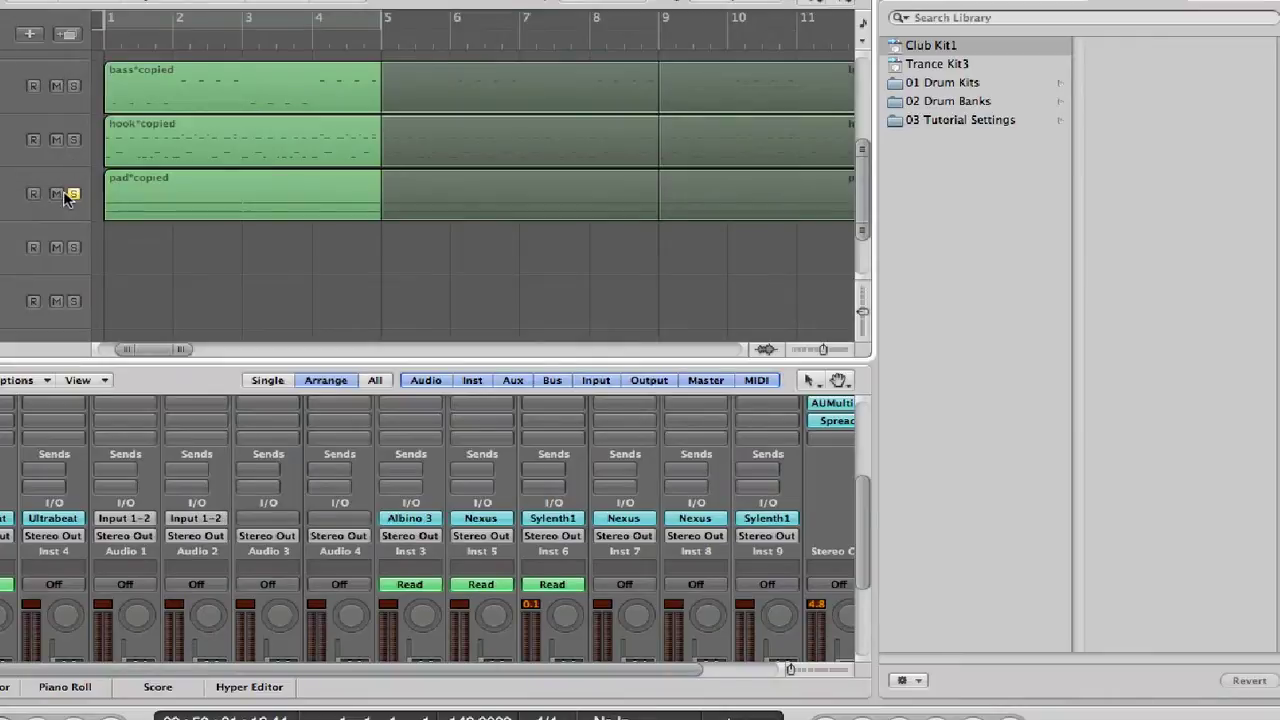
{"action": "left_click", "coordinate": [70, 194]}
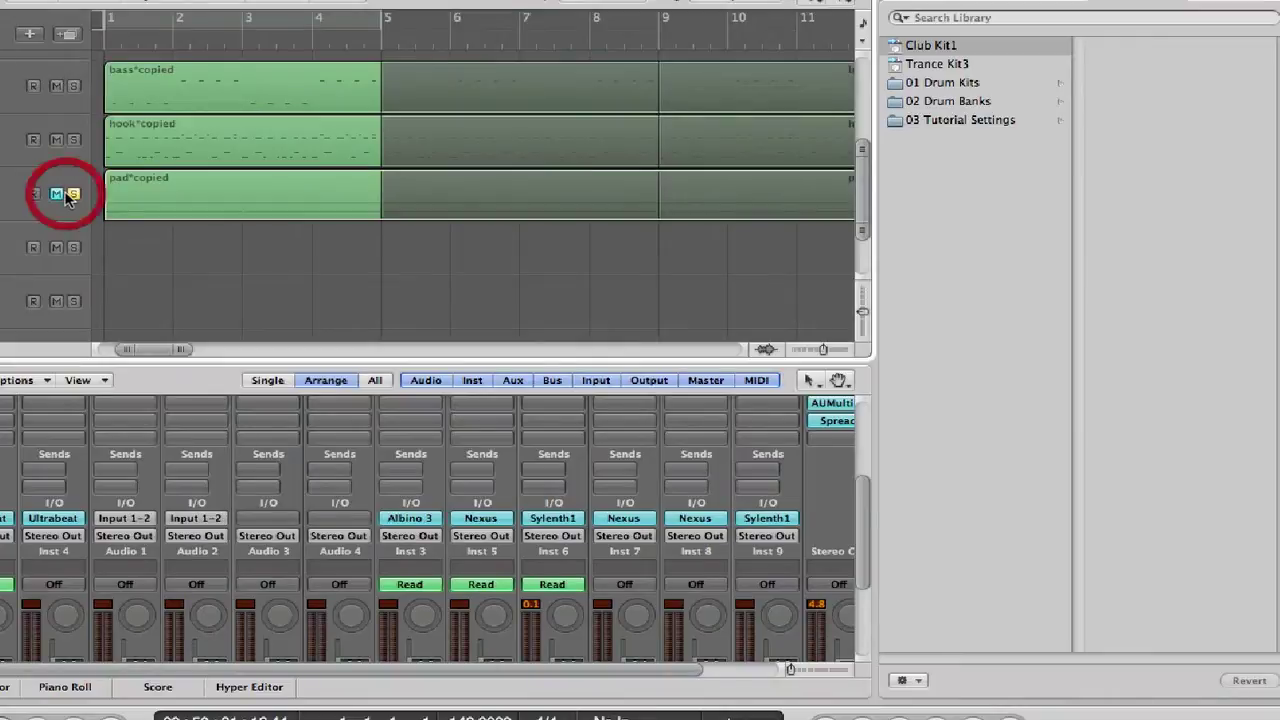
{"action": "left_click", "coordinate": [70, 194]}
Play the unsoloed arrangement from bar 1 to hear the drums with the bass, hook and pad regions.
{"action": "scroll", "coordinate": [92, 252], "scroll_direction": "up", "scroll_amount": 4}
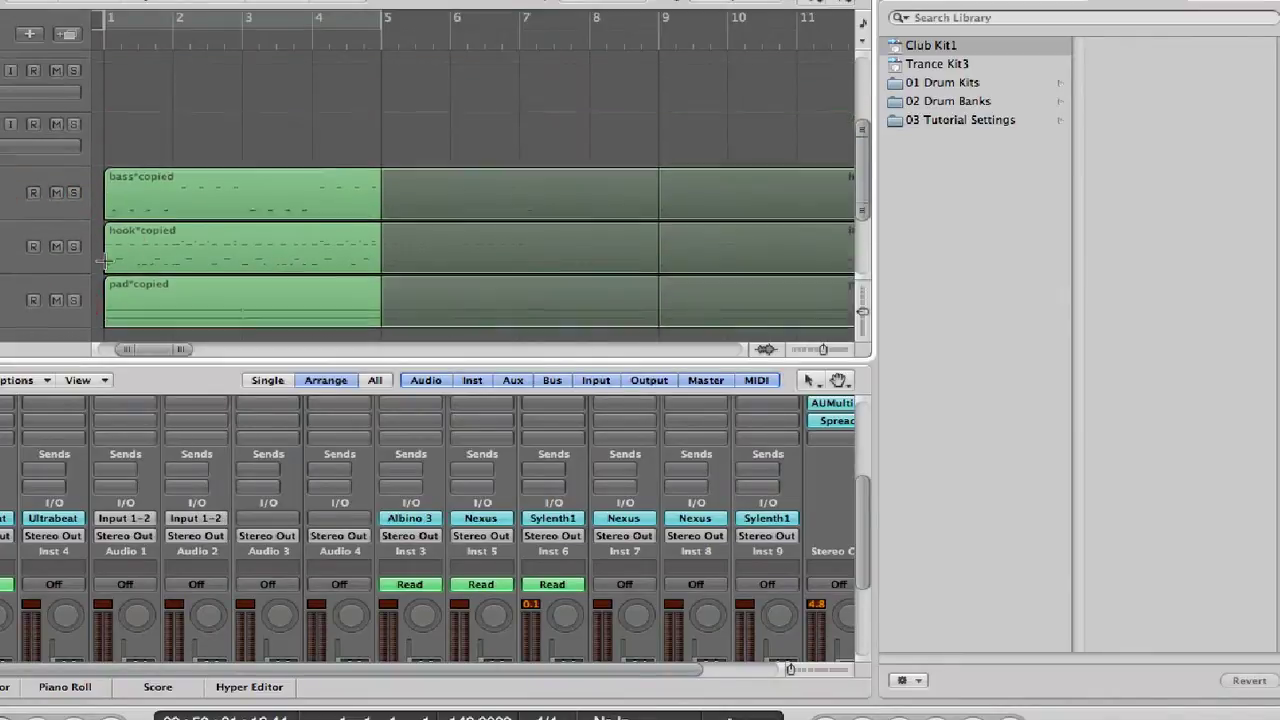
{"action": "left_click", "coordinate": [97, 42]}
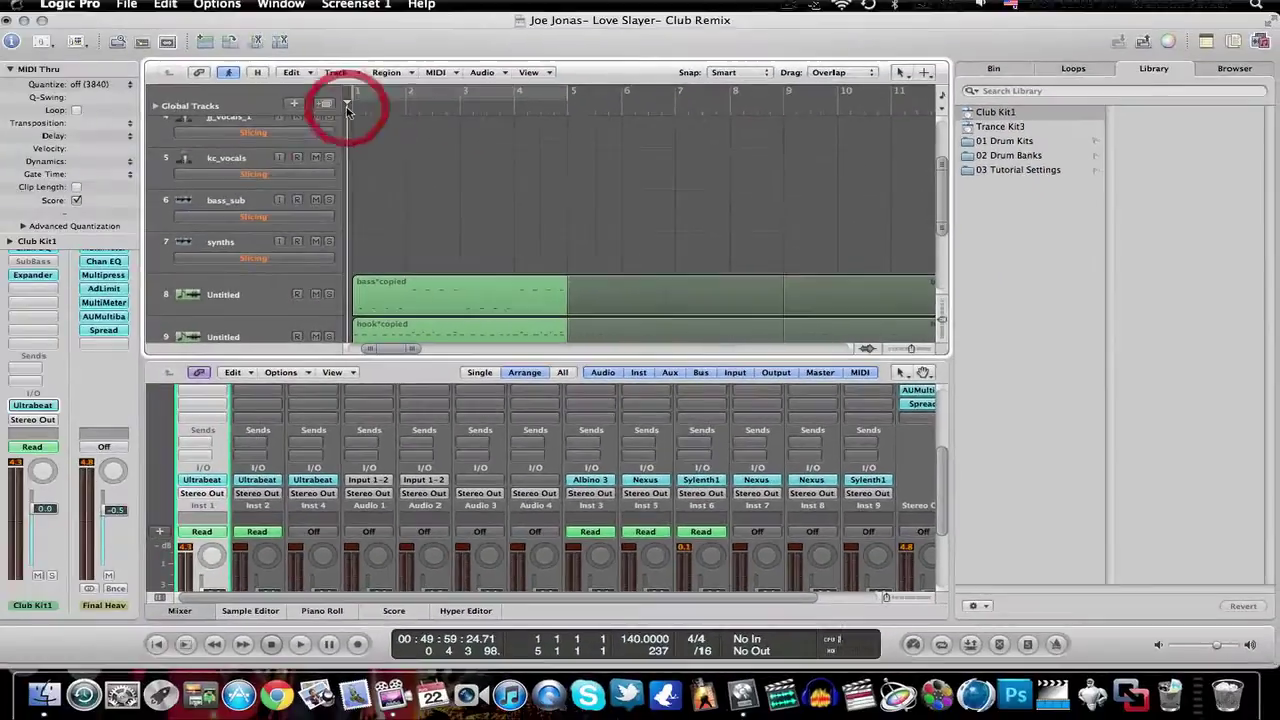
{"action": "key", "text": "space"}
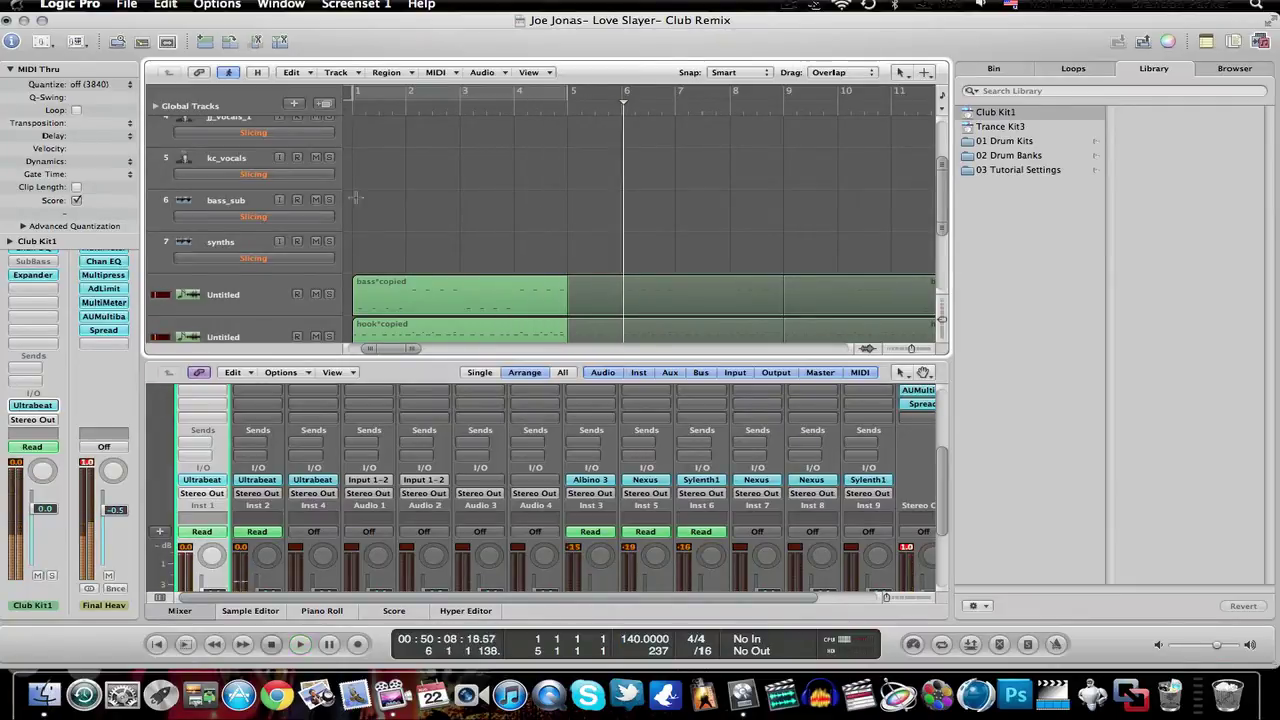
Select the Ghost Town Kit track and play its Club Kit1*created region from bar 41.
{"action": "left_click_drag", "start_coordinate": [390, 349], "coordinate": [318, 353]}
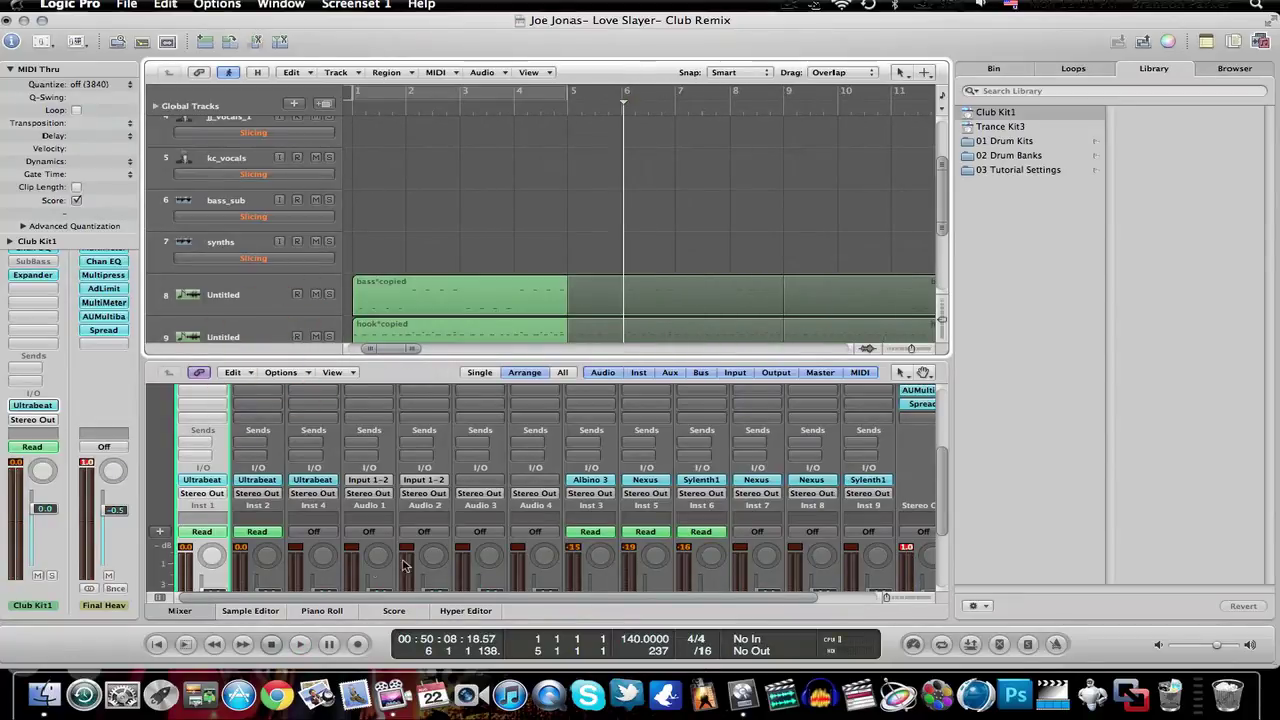
{"action": "scroll", "coordinate": [345, 208], "scroll_direction": "up", "scroll_amount": 5}
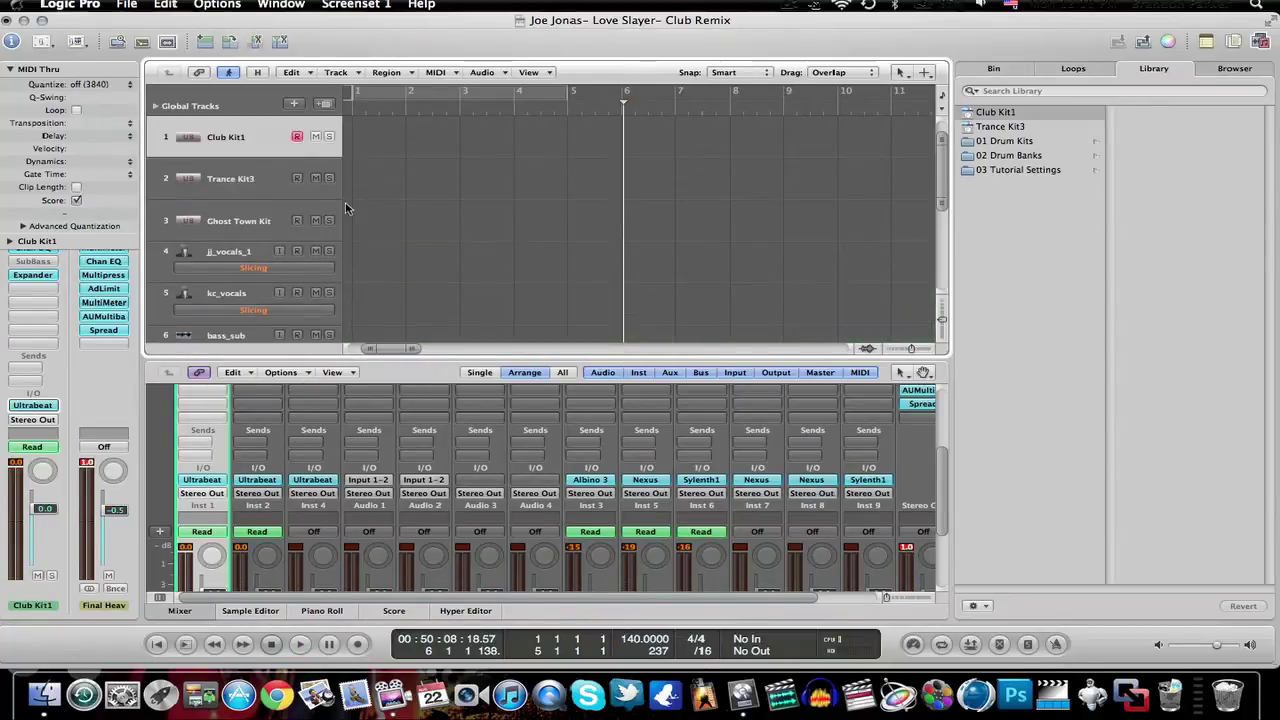
{"action": "left_click", "coordinate": [198, 480]}
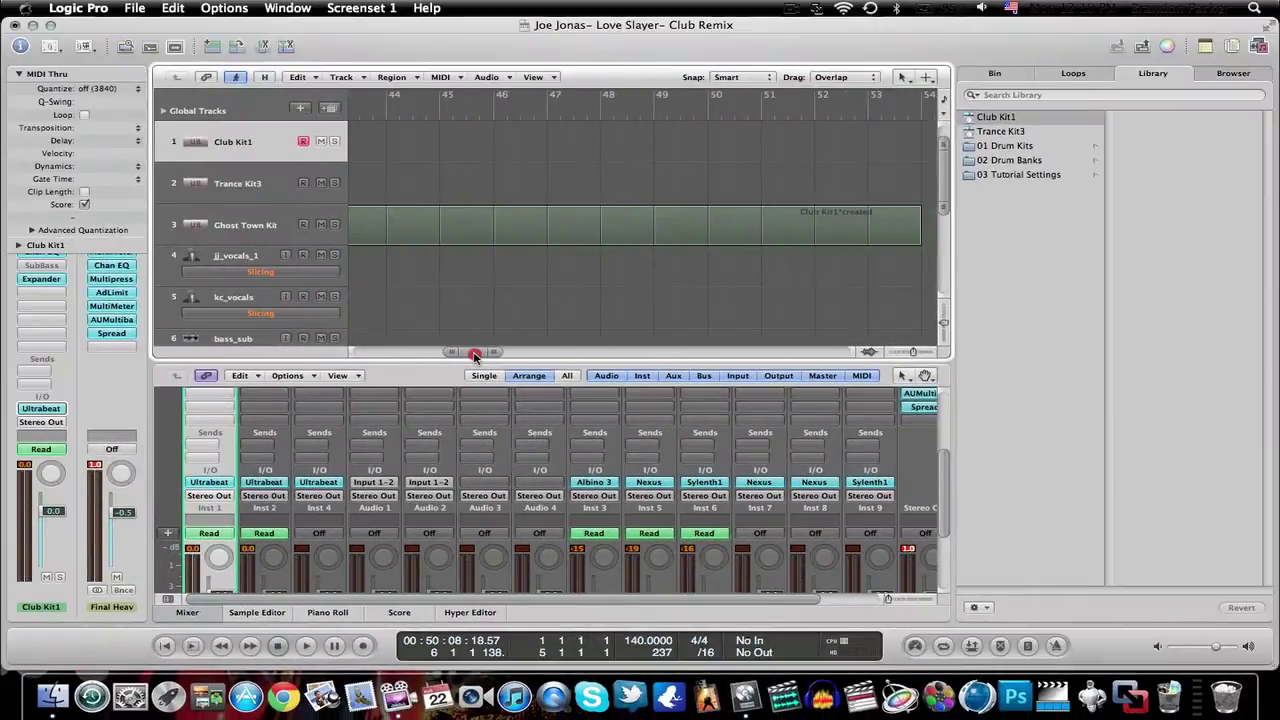
{"action": "left_click_drag", "start_coordinate": [450, 355], "coordinate": [462, 355]}
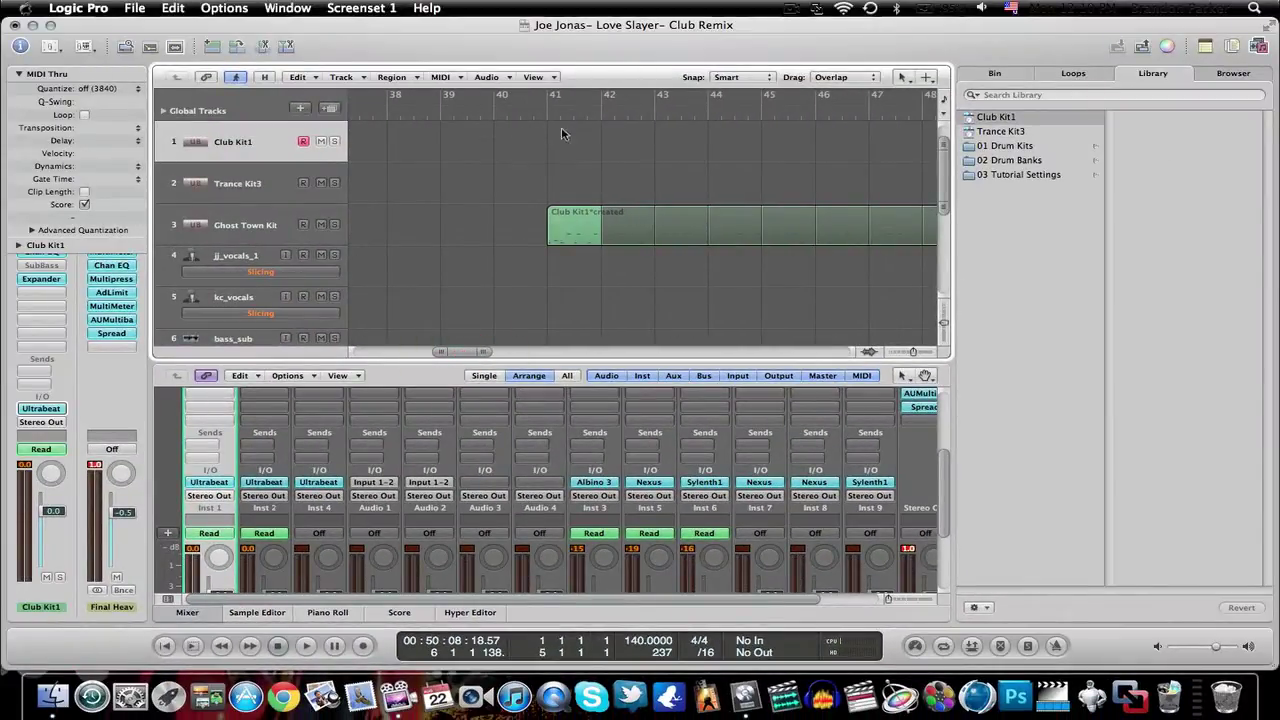
{"action": "left_click", "coordinate": [262, 226]}
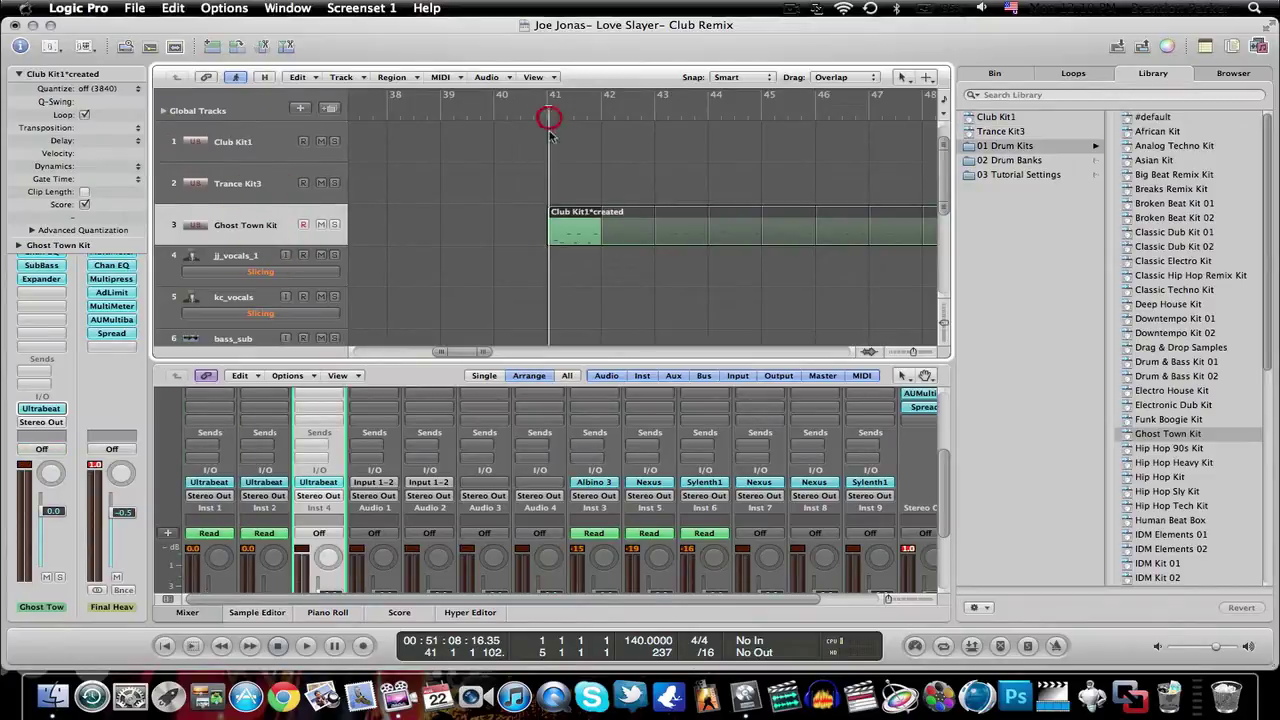
{"action": "left_click", "coordinate": [516, 262]}
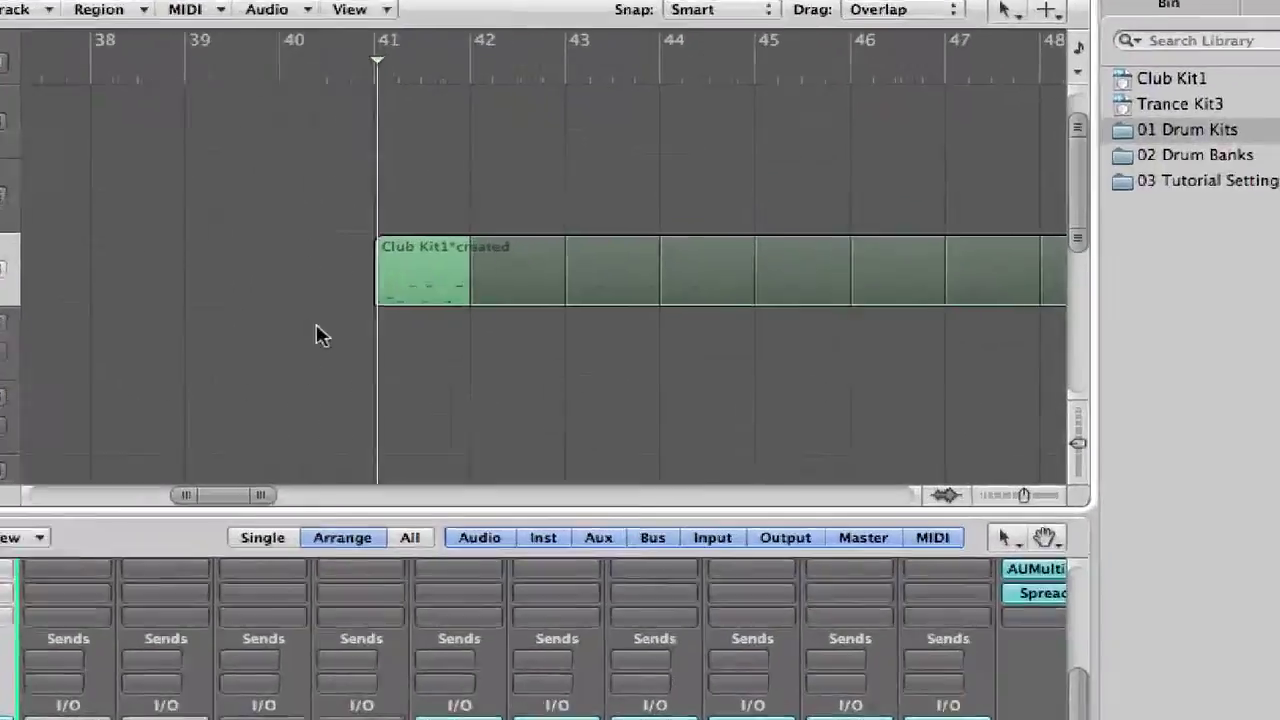
{"action": "key", "text": "space"}
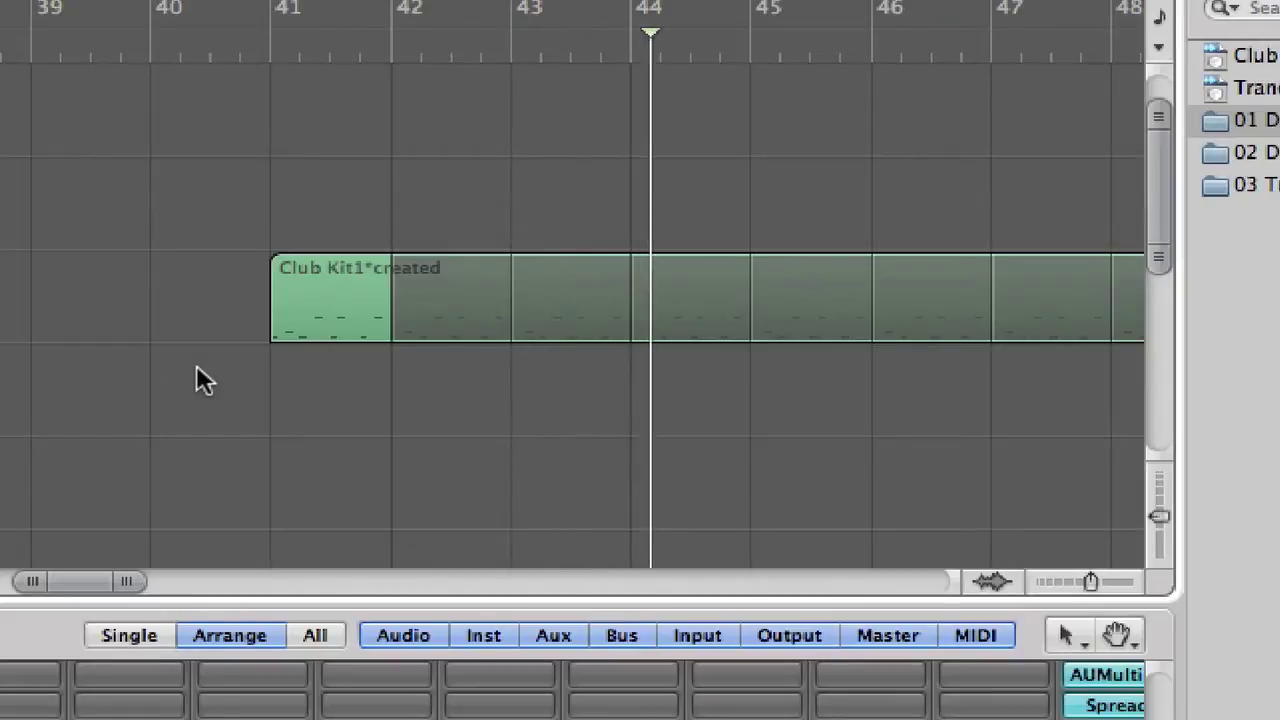
Show the track automation and examine the Club Kit1 and Trance Kit3 volume curves around the Ghost Town Kit region, bars 40 to 54.
{"action": "key", "text": "a"}
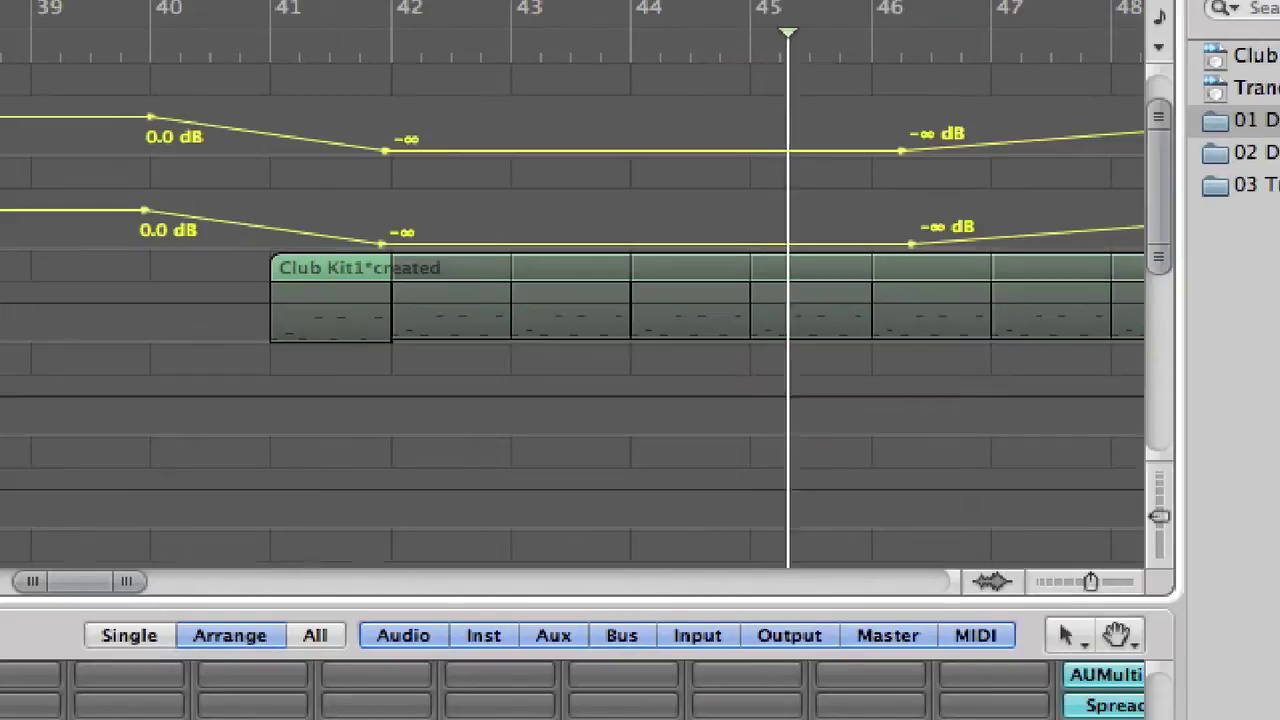
{"action": "left_click", "coordinate": [70, 582]}
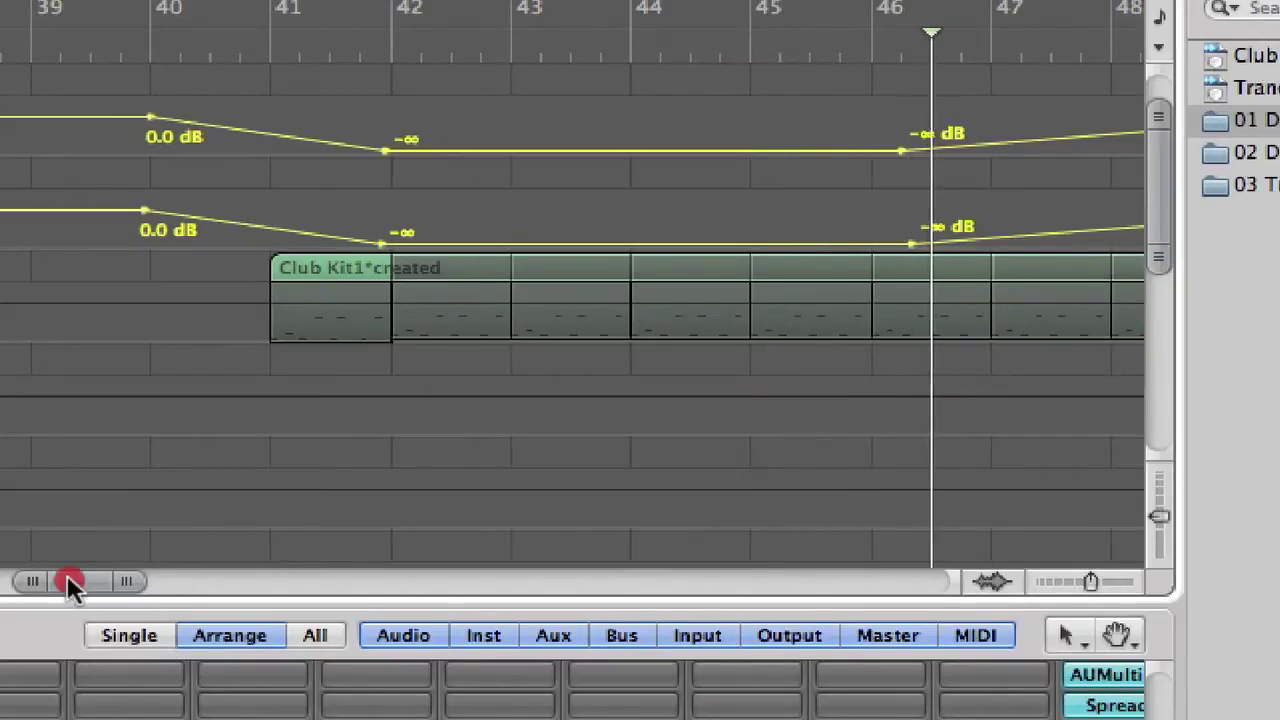
{"action": "left_click_drag", "start_coordinate": [70, 582], "coordinate": [114, 581]}
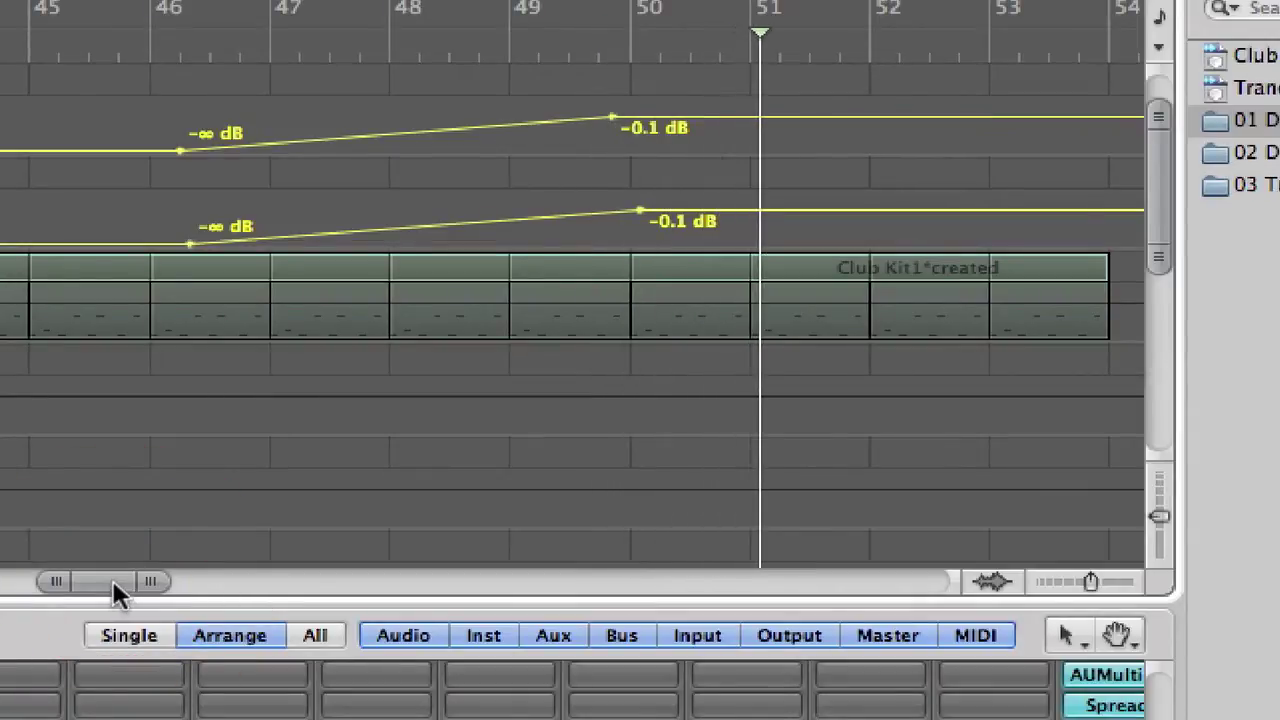
{"action": "mouse_move", "coordinate": [106, 586]}
{"action": "left_mouse_down"}
{"action": "mouse_move", "coordinate": [71, 582]}
{"action": "mouse_move", "coordinate": [95, 586]}
{"action": "left_mouse_up"}
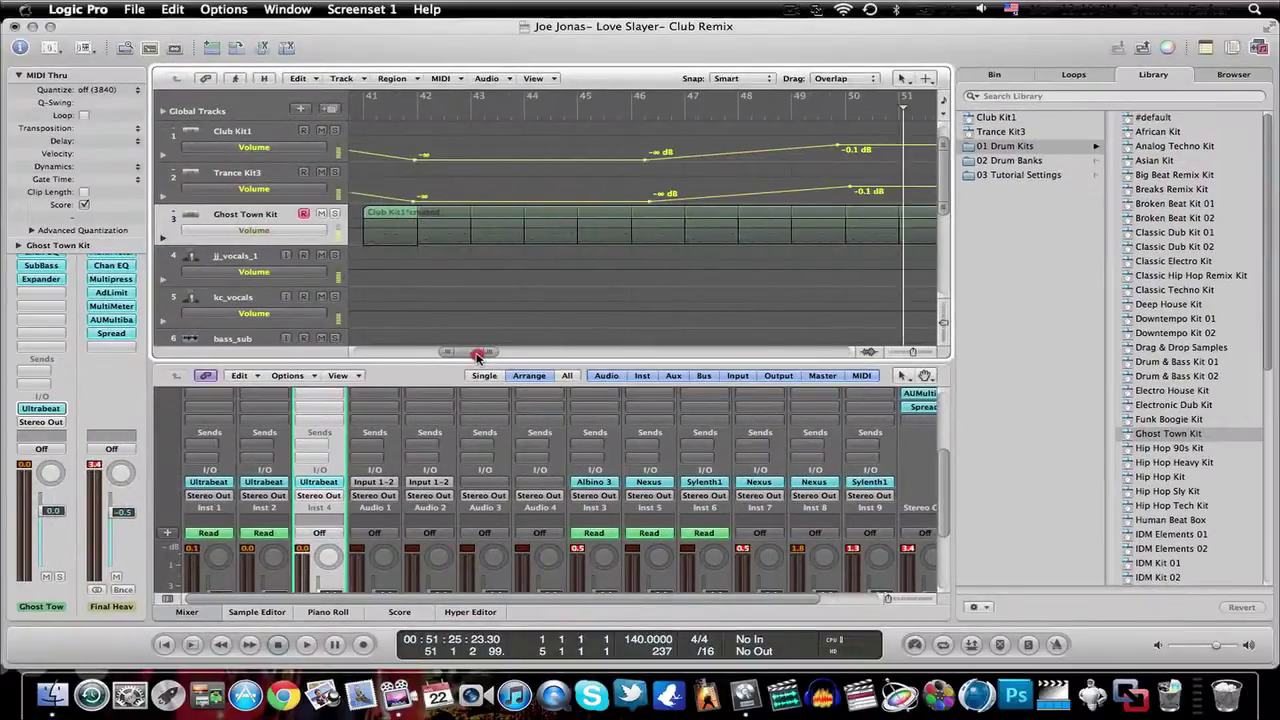
{"action": "left_click_drag", "start_coordinate": [78, 582], "coordinate": [144, 581]}
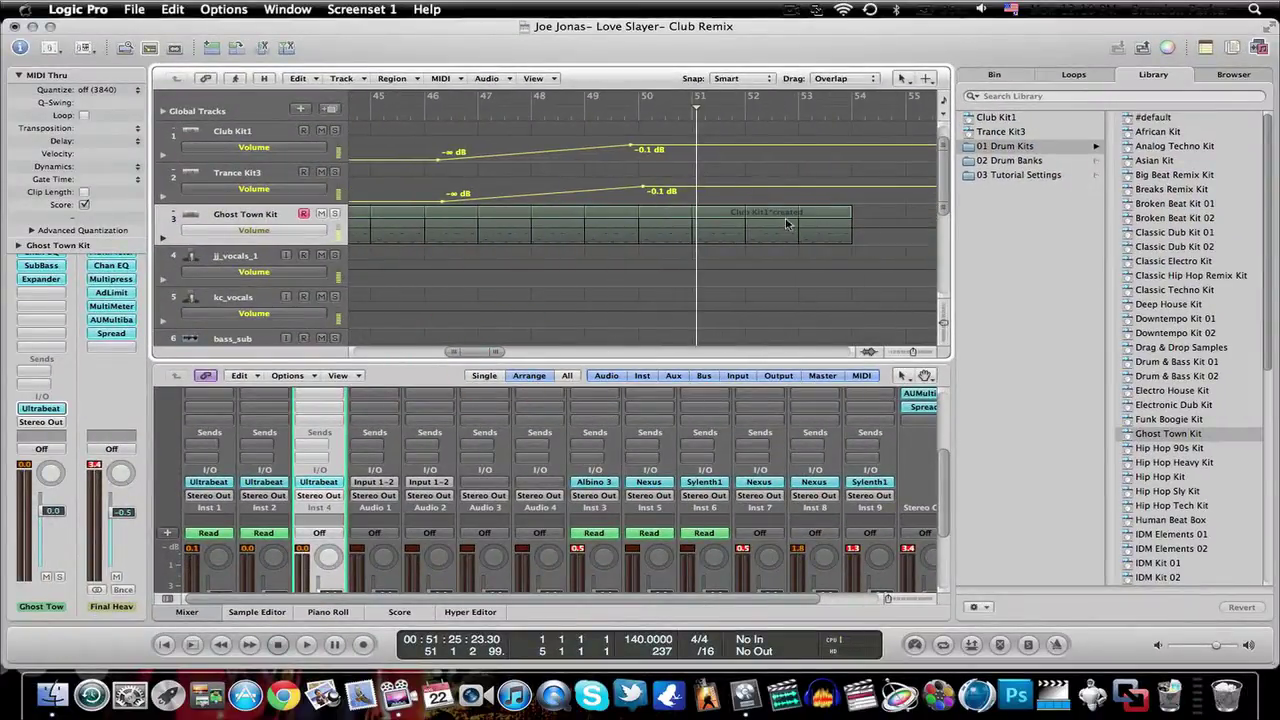
{"action": "left_click", "coordinate": [458, 104]}
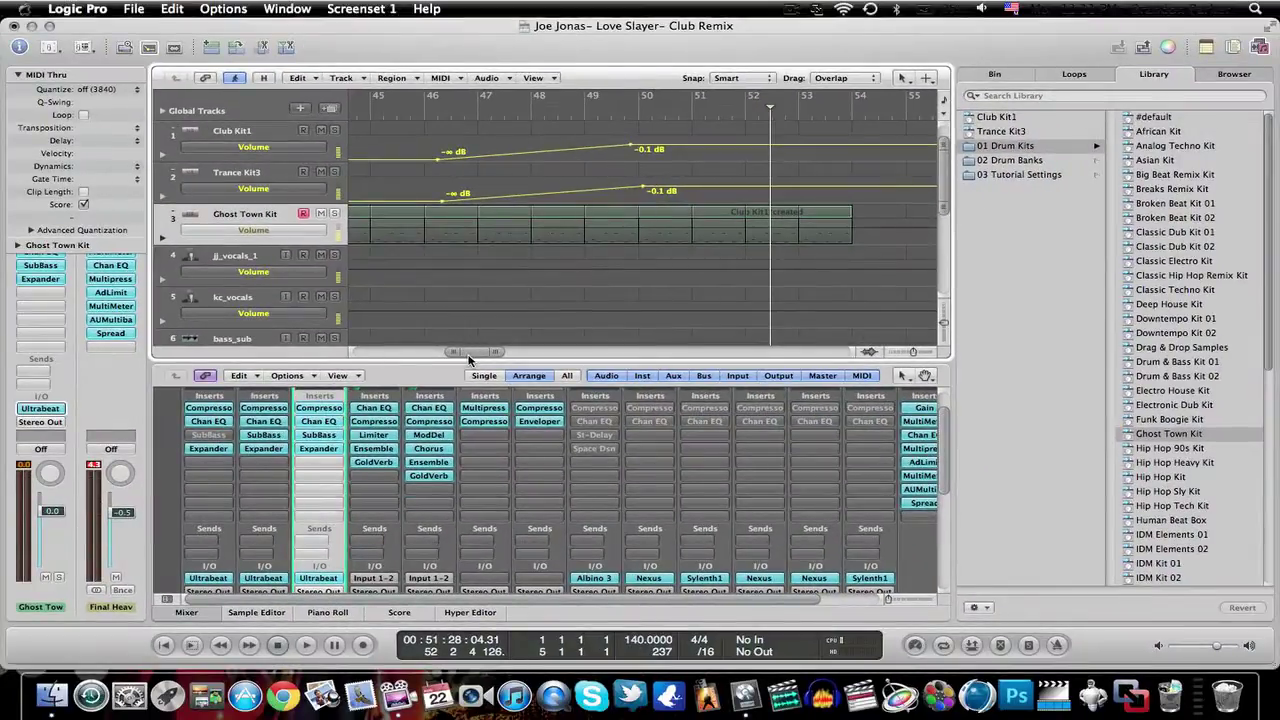
{"action": "left_click_drag", "start_coordinate": [469, 360], "coordinate": [457, 357]}
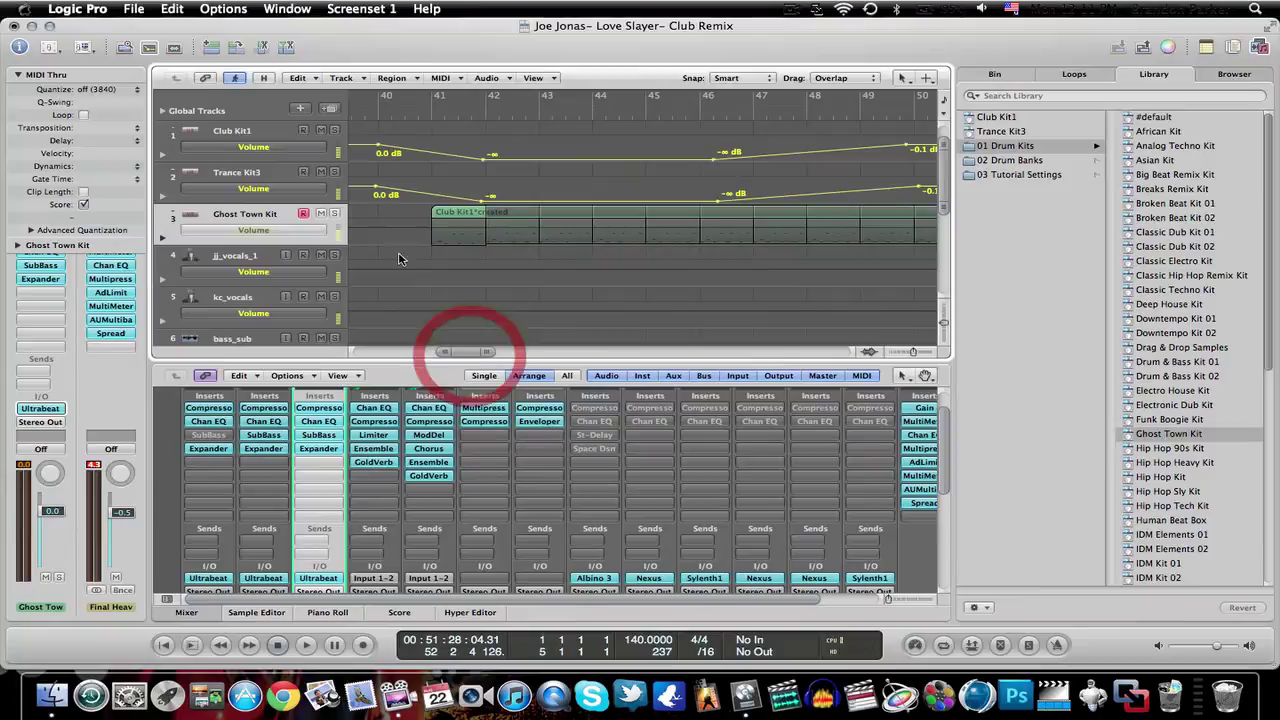
Open the Ghost Town Kit track's region in the Piano Roll, play its notes from bar 41 and return the playhead there.
{"action": "left_click", "coordinate": [250, 216]}
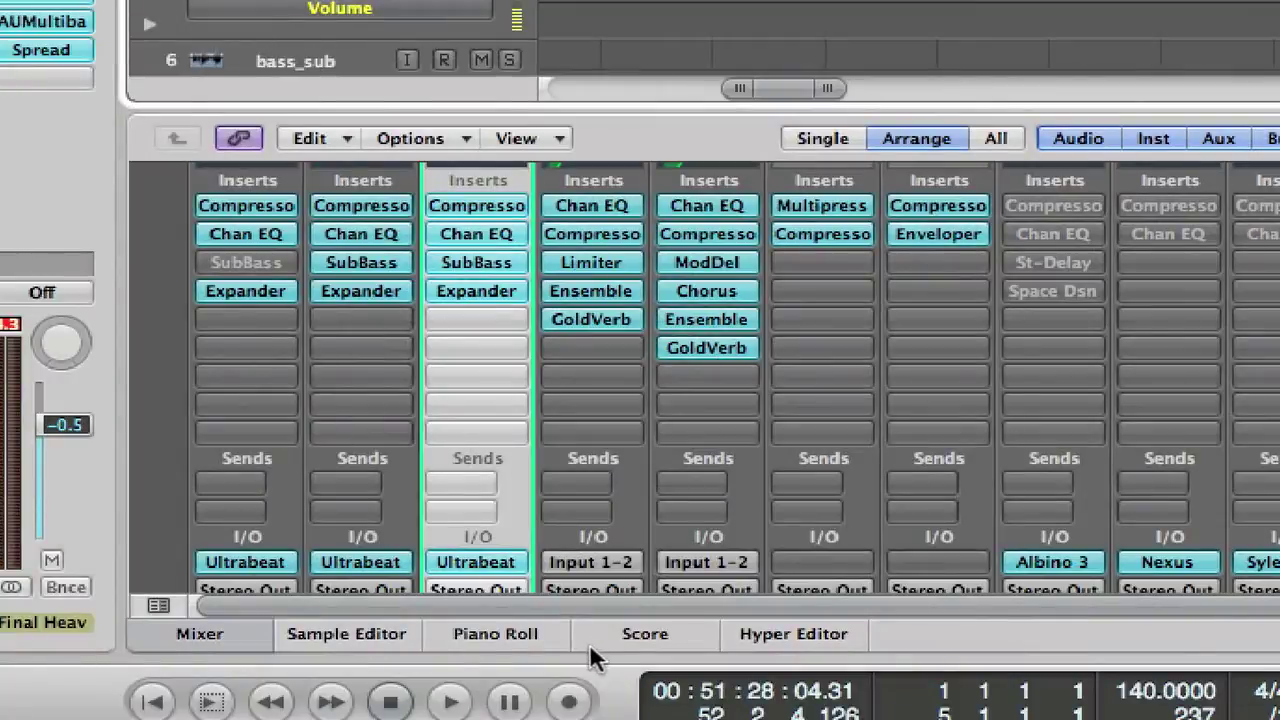
{"action": "left_click", "coordinate": [503, 633]}
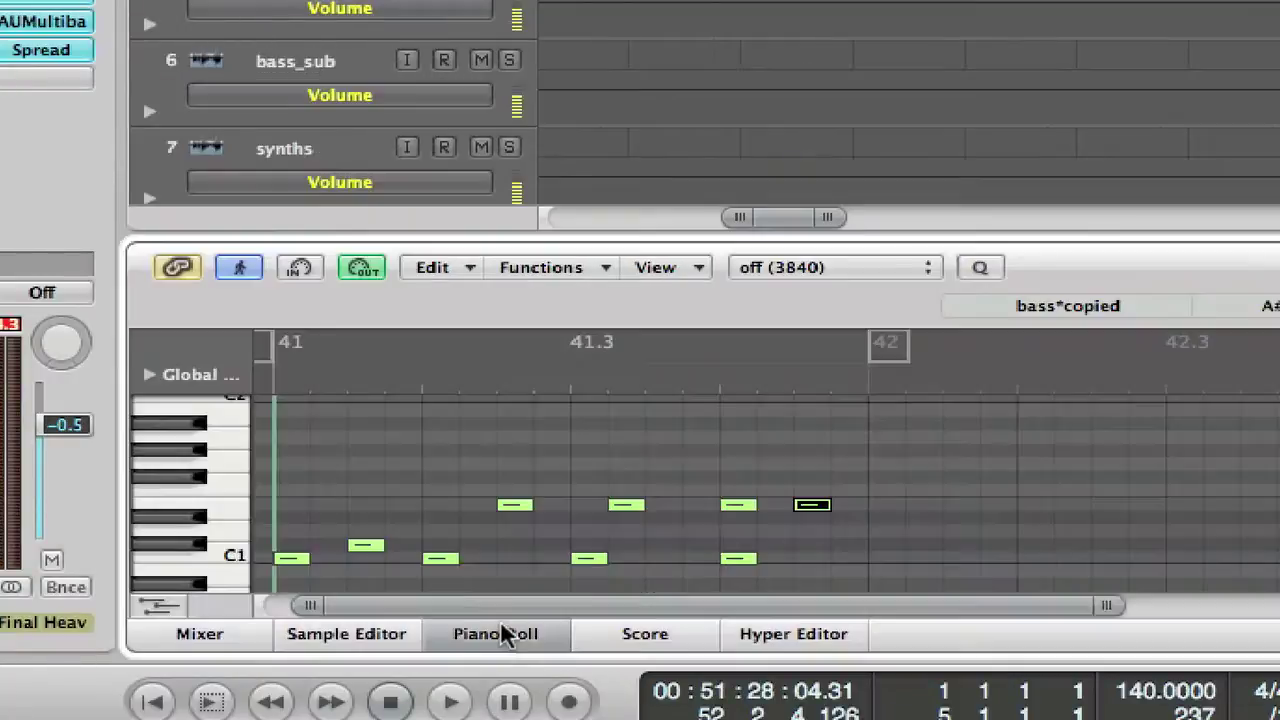
{"action": "left_click", "coordinate": [268, 381]}
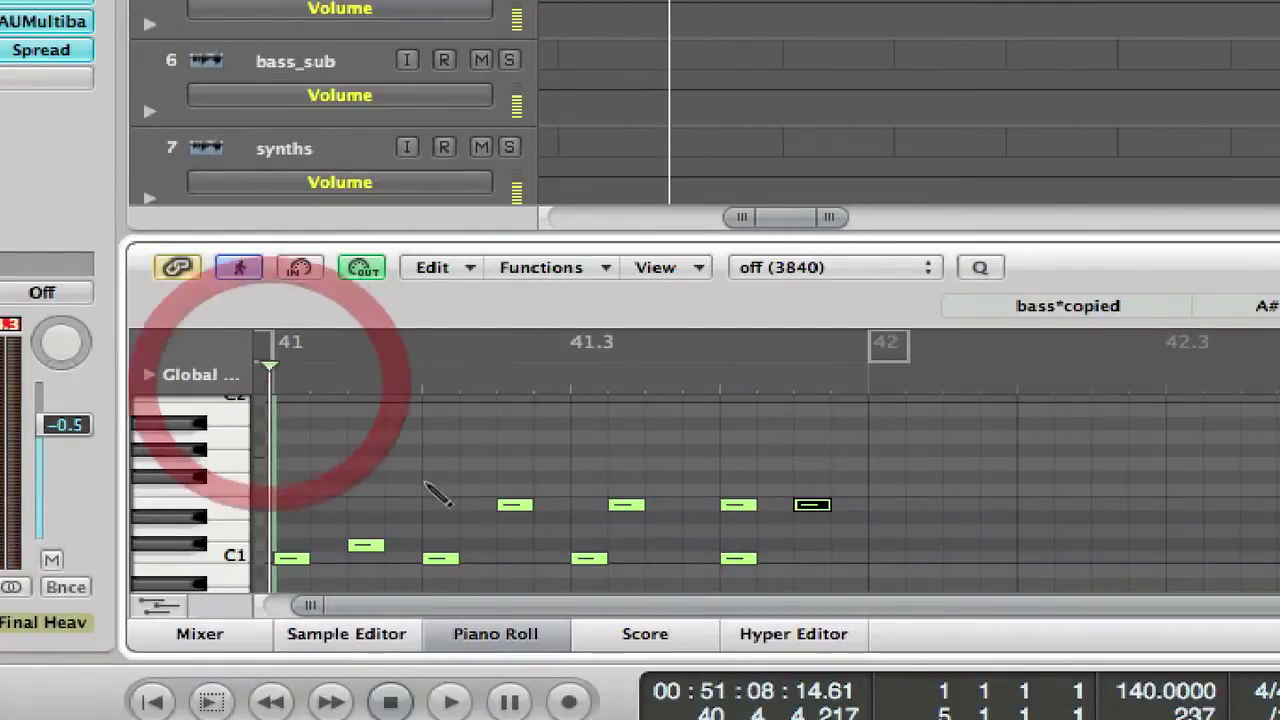
{"action": "left_click", "coordinate": [272, 390]}
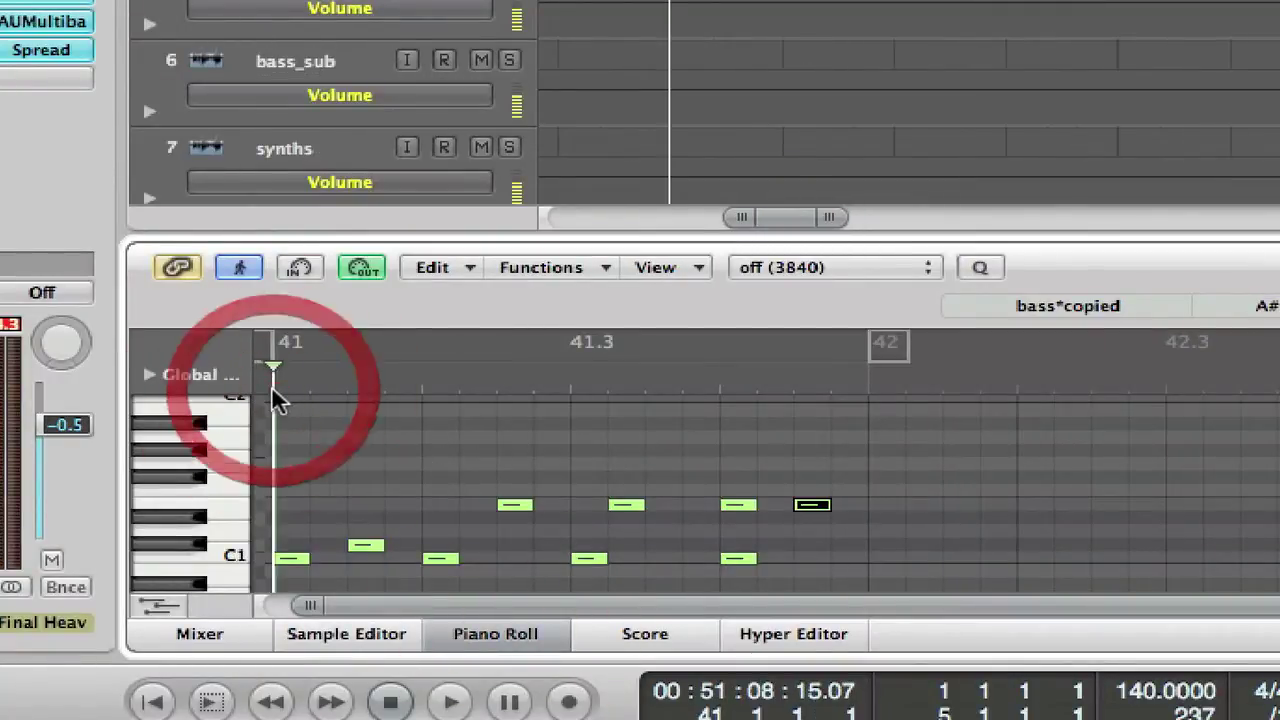
{"action": "key", "text": "space"}
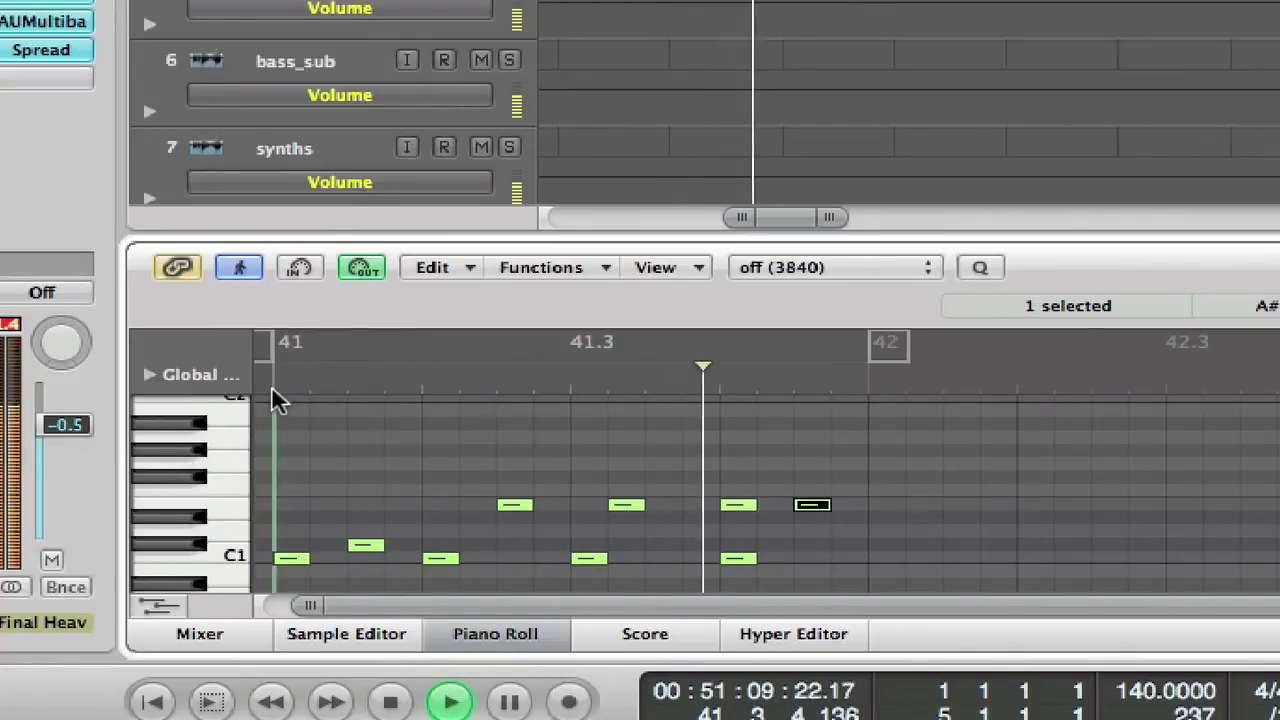
{"action": "left_click", "coordinate": [271, 385]}
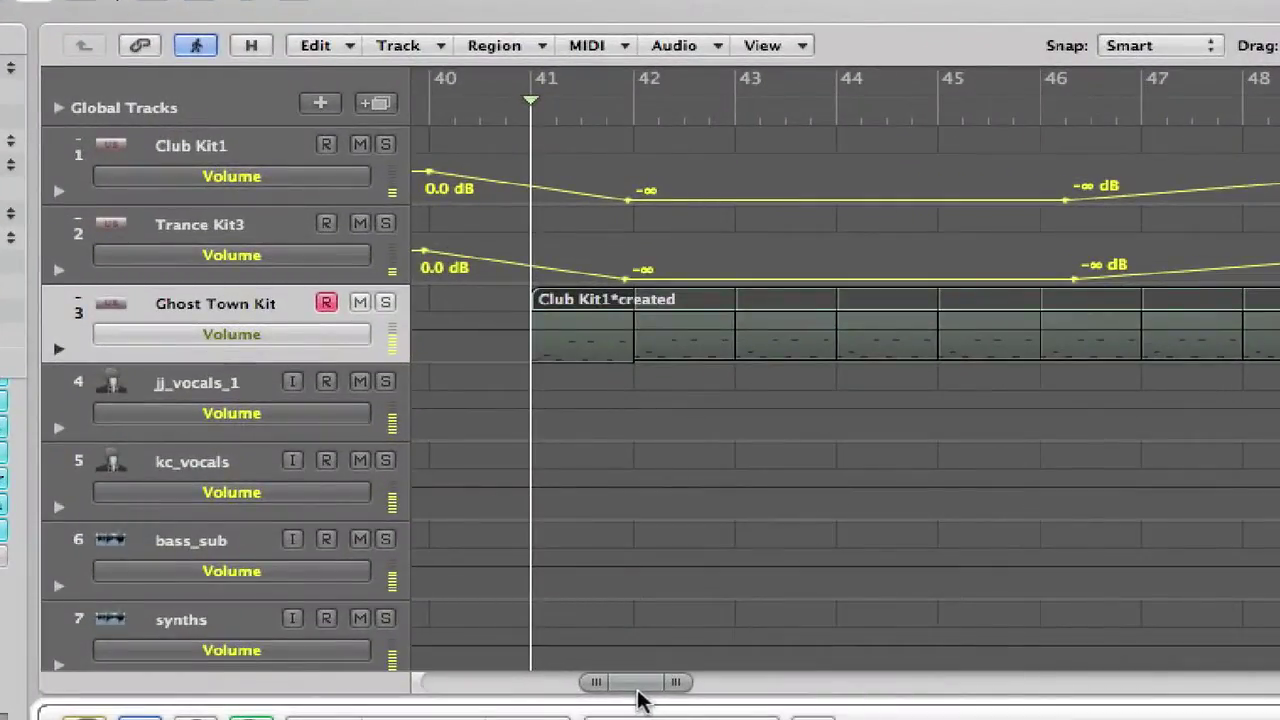
Return the playhead to the song start, select the bass*copied region on track 8 and look through its notes in the Piano Roll.
{"action": "left_click_drag", "start_coordinate": [638, 692], "coordinate": [667, 684]}
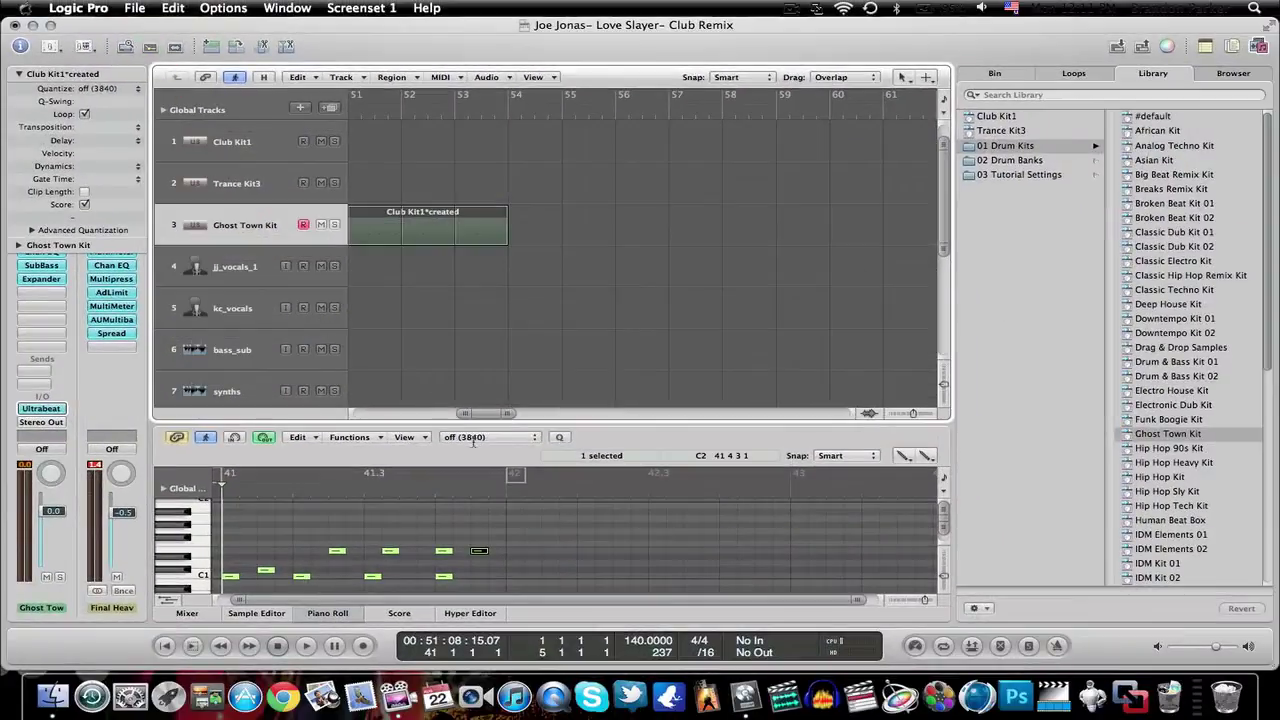
{"action": "left_click_drag", "start_coordinate": [472, 414], "coordinate": [297, 403]}
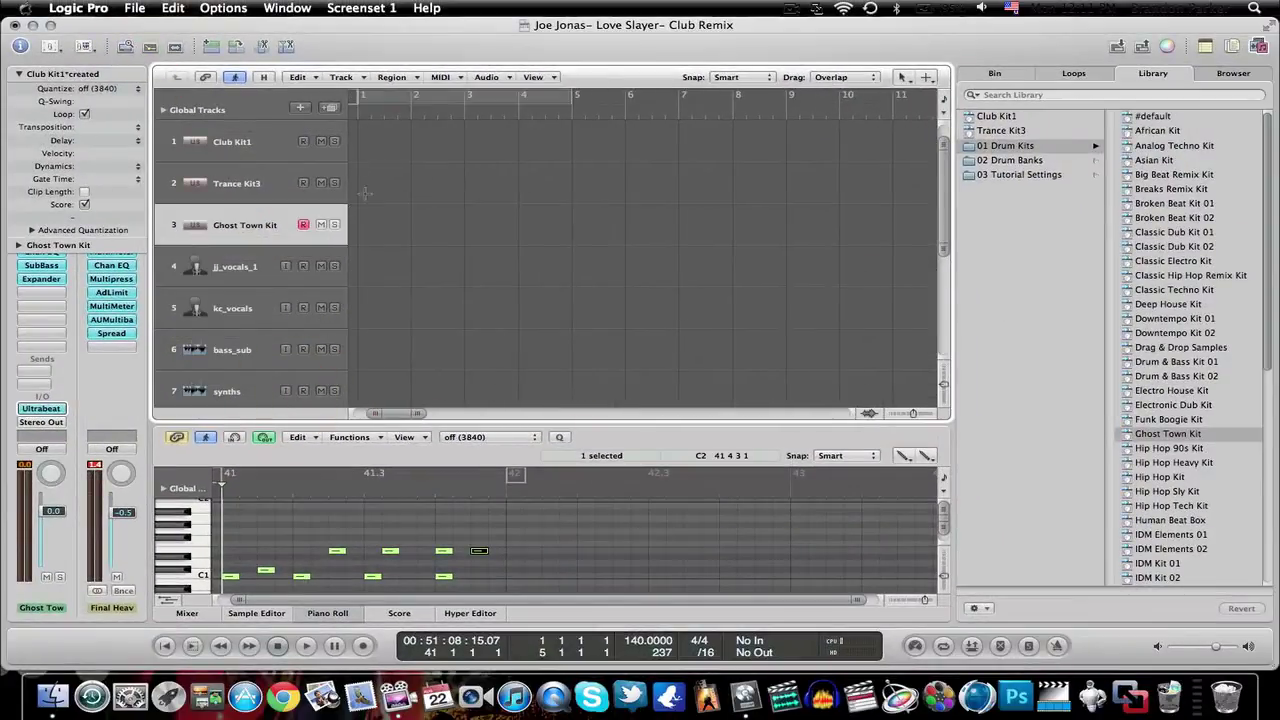
{"action": "left_click", "coordinate": [356, 118]}
{"action": "scroll", "coordinate": [358, 300], "scroll_direction": "down", "scroll_amount": 4}
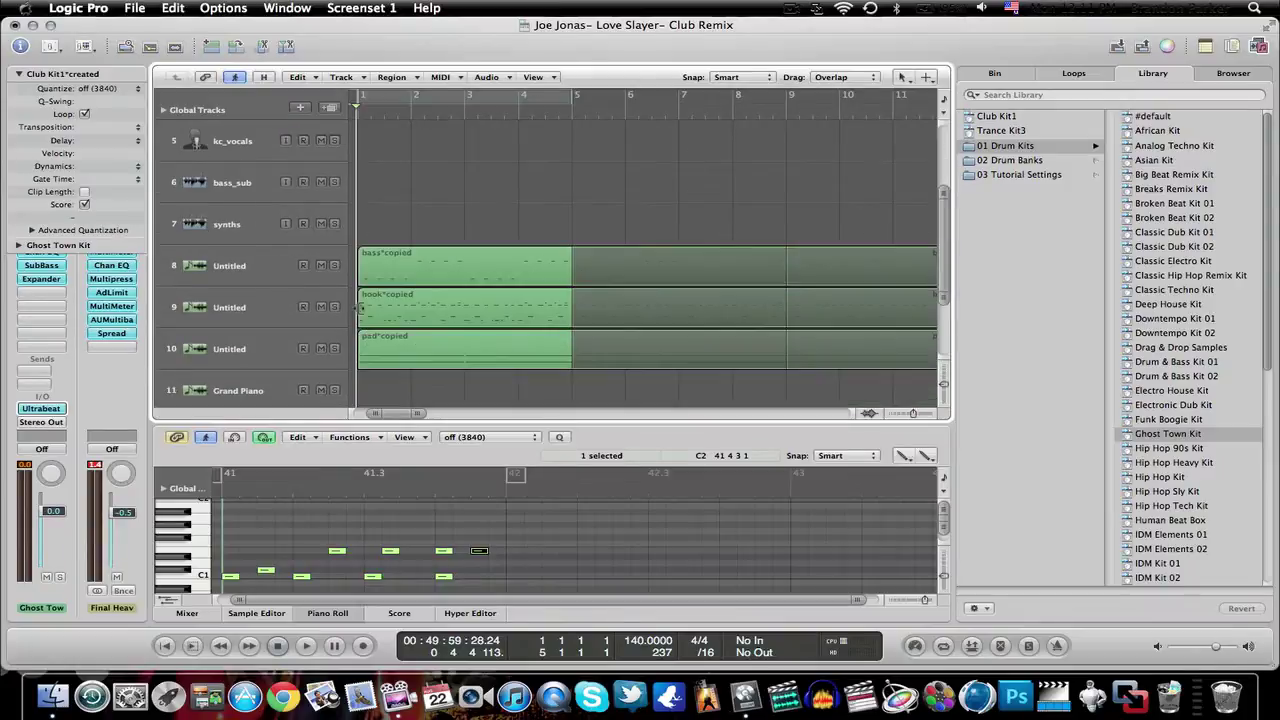
{"action": "left_click", "coordinate": [340, 258]}
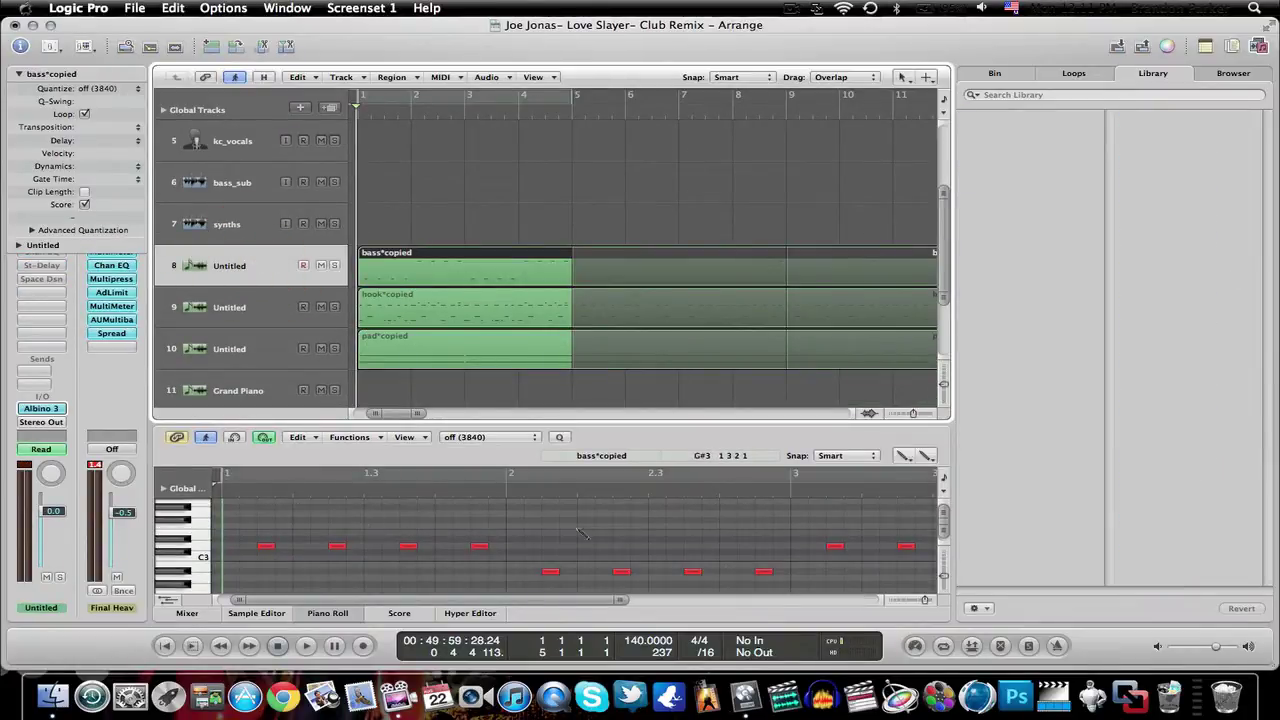
{"action": "left_click_drag", "start_coordinate": [286, 603], "coordinate": [961, 607]}
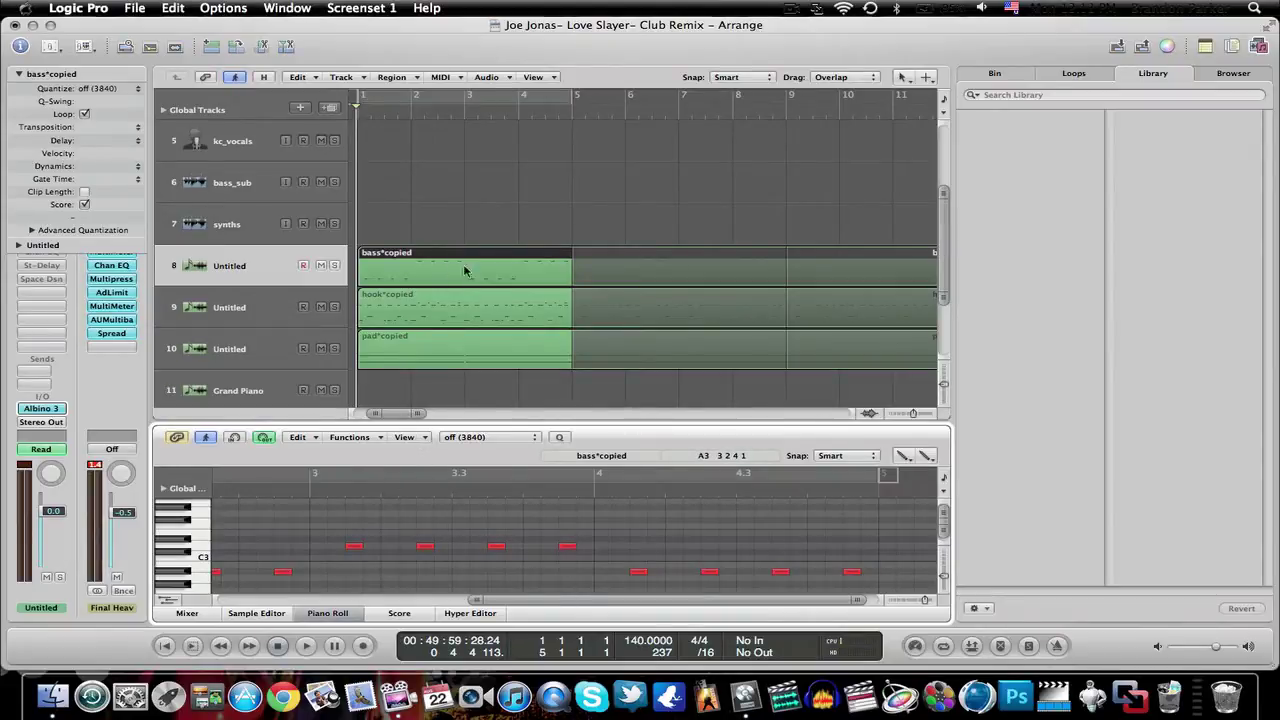
Play the soloed bass*copied parts of tracks 8 and 11 around the change at bar 41, and turn both solos off.
{"action": "left_click_drag", "start_coordinate": [396, 416], "coordinate": [960, 424]}
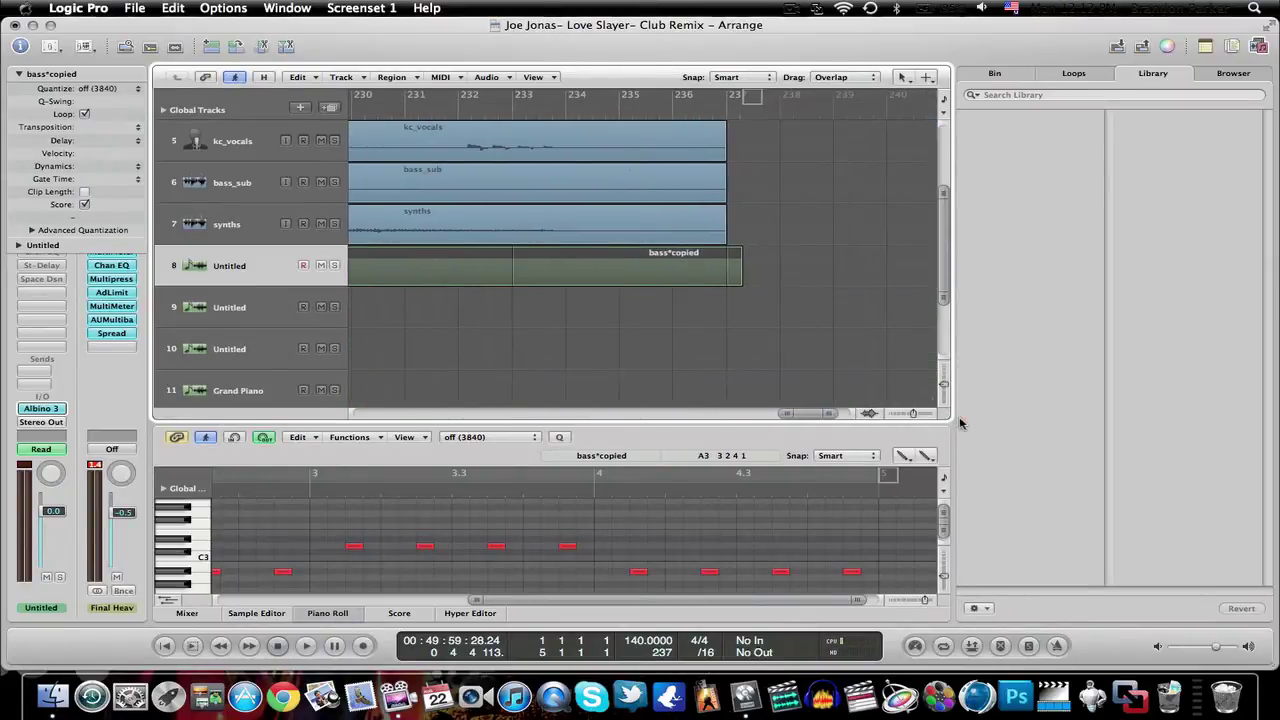
{"action": "left_click_drag", "start_coordinate": [741, 258], "coordinate": [773, 281]}
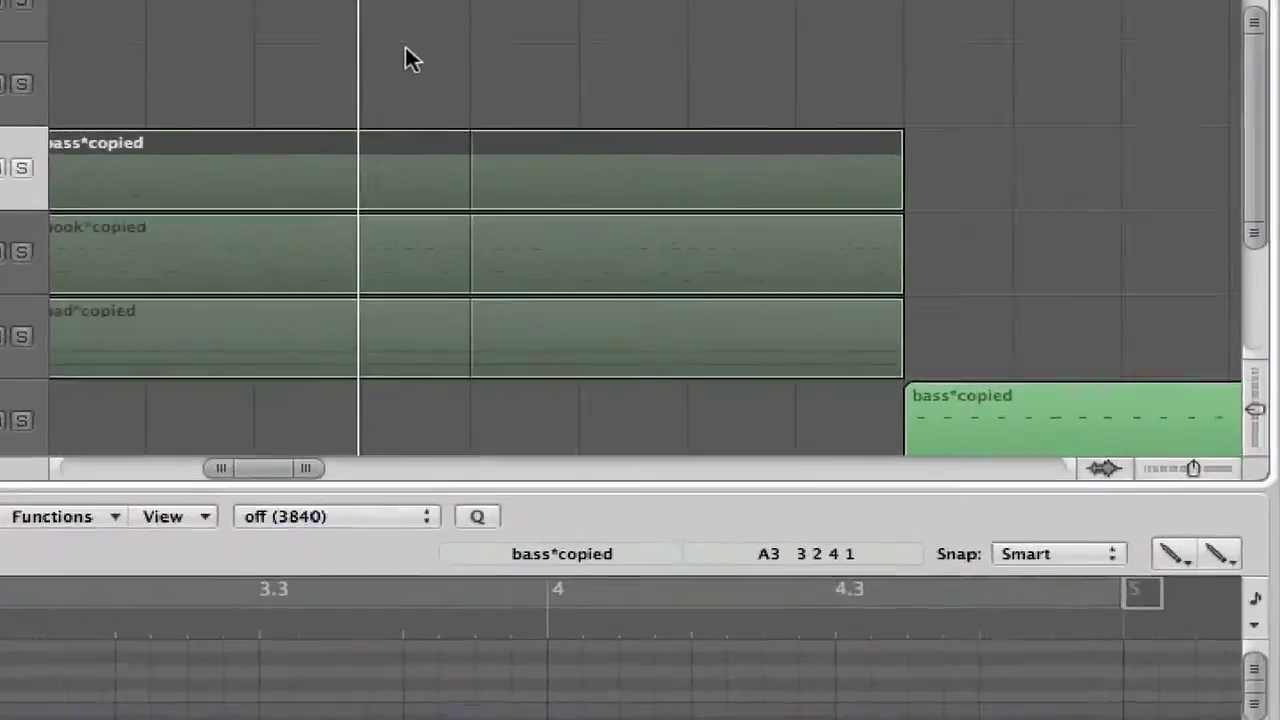
{"action": "left_click", "coordinate": [508, 214]}
{"action": "key", "text": "space"}
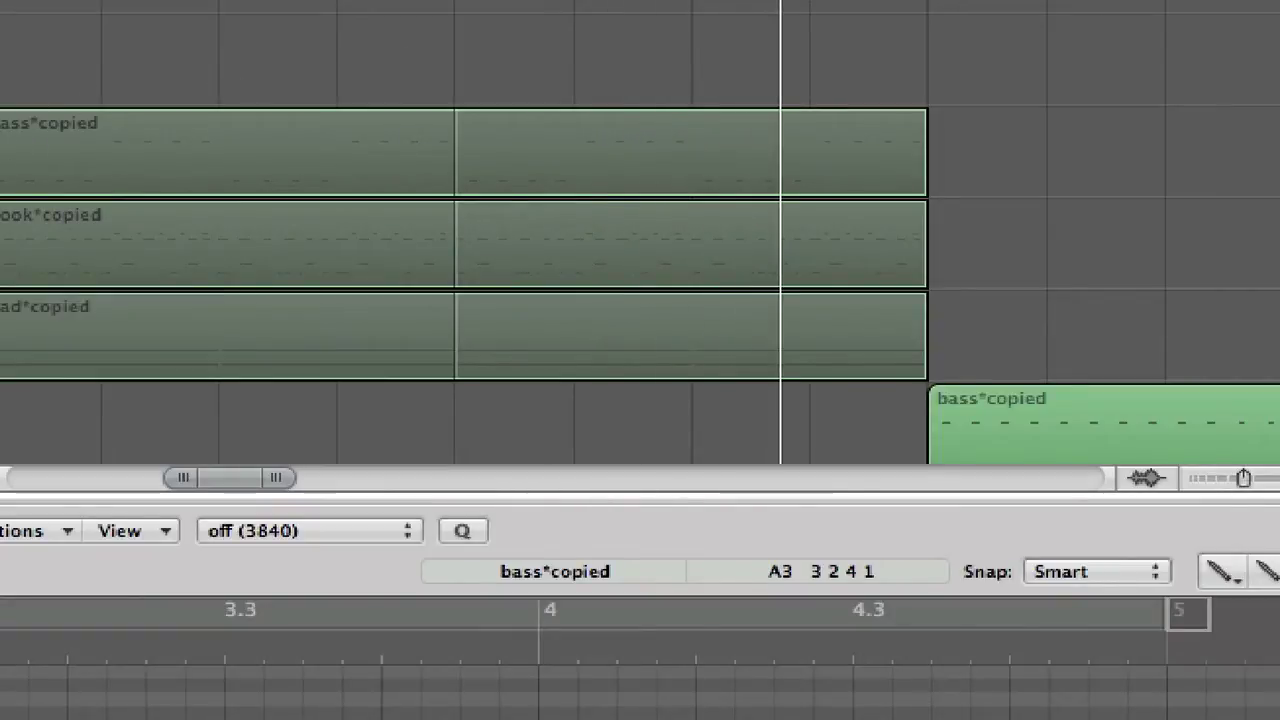
{"action": "left_click", "coordinate": [14, 143]}
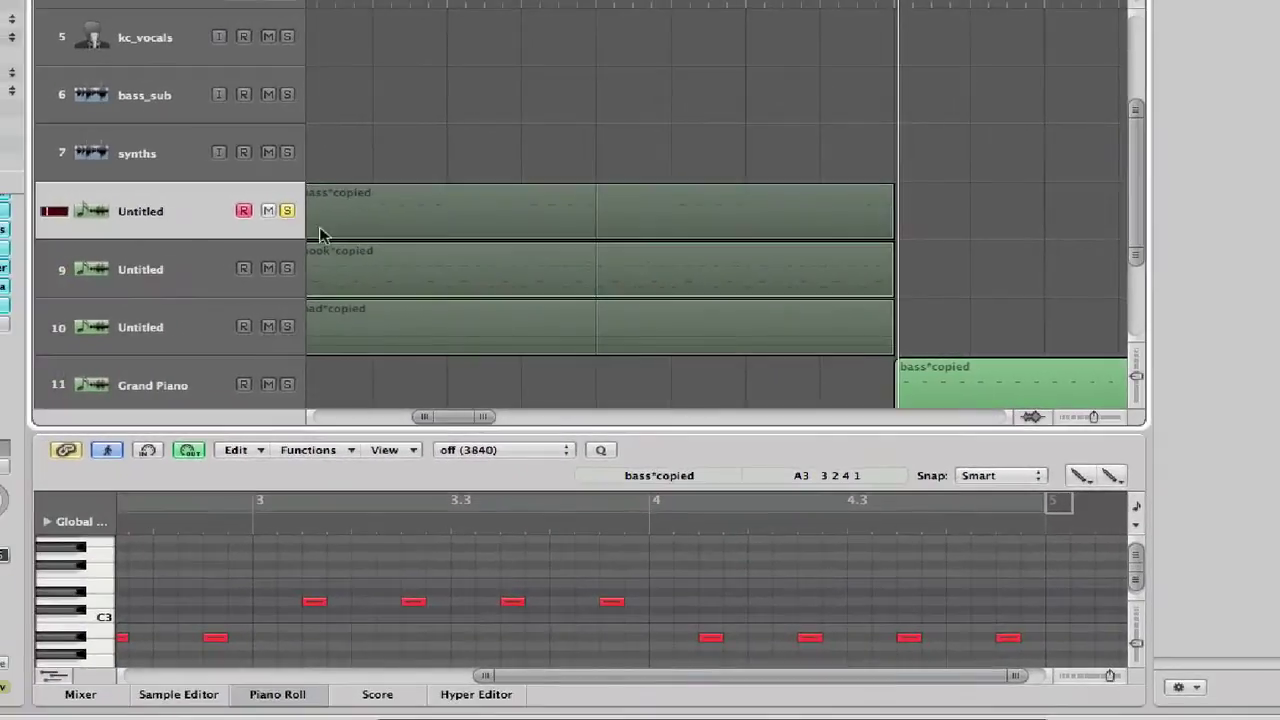
{"action": "scroll", "coordinate": [393, 324], "scroll_direction": "down", "scroll_amount": 3}
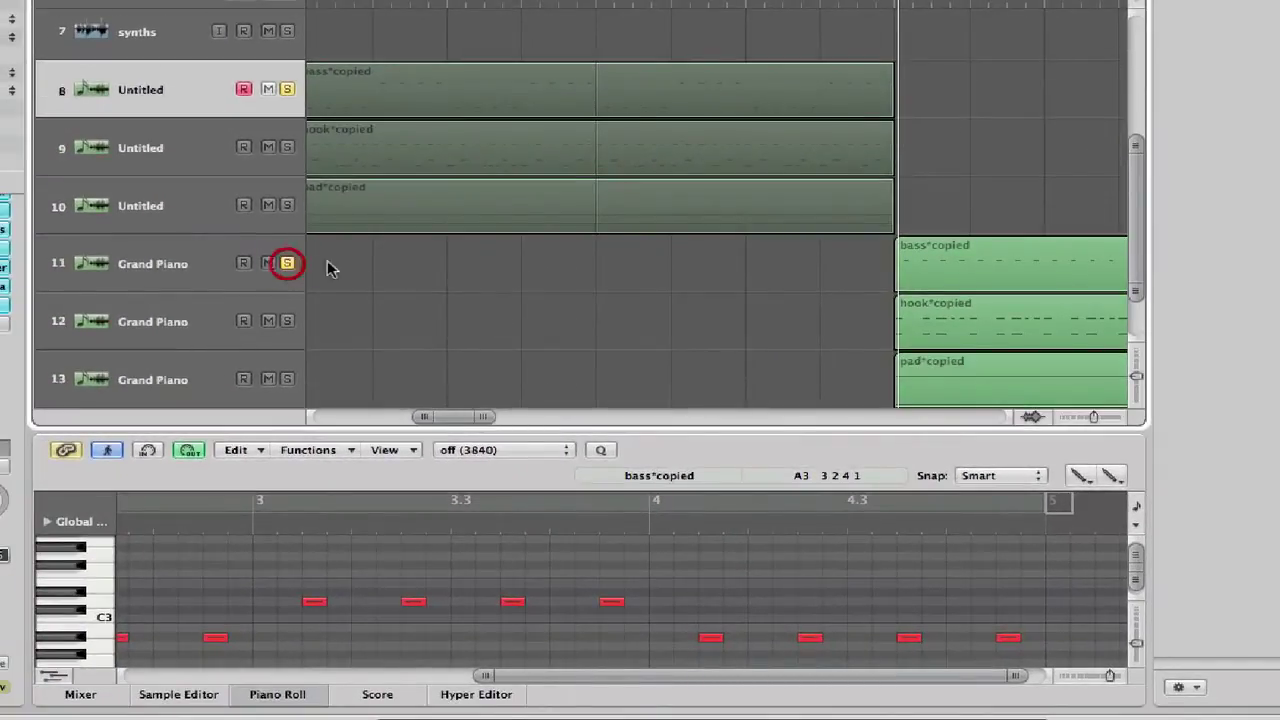
{"action": "left_click", "coordinate": [787, 5]}
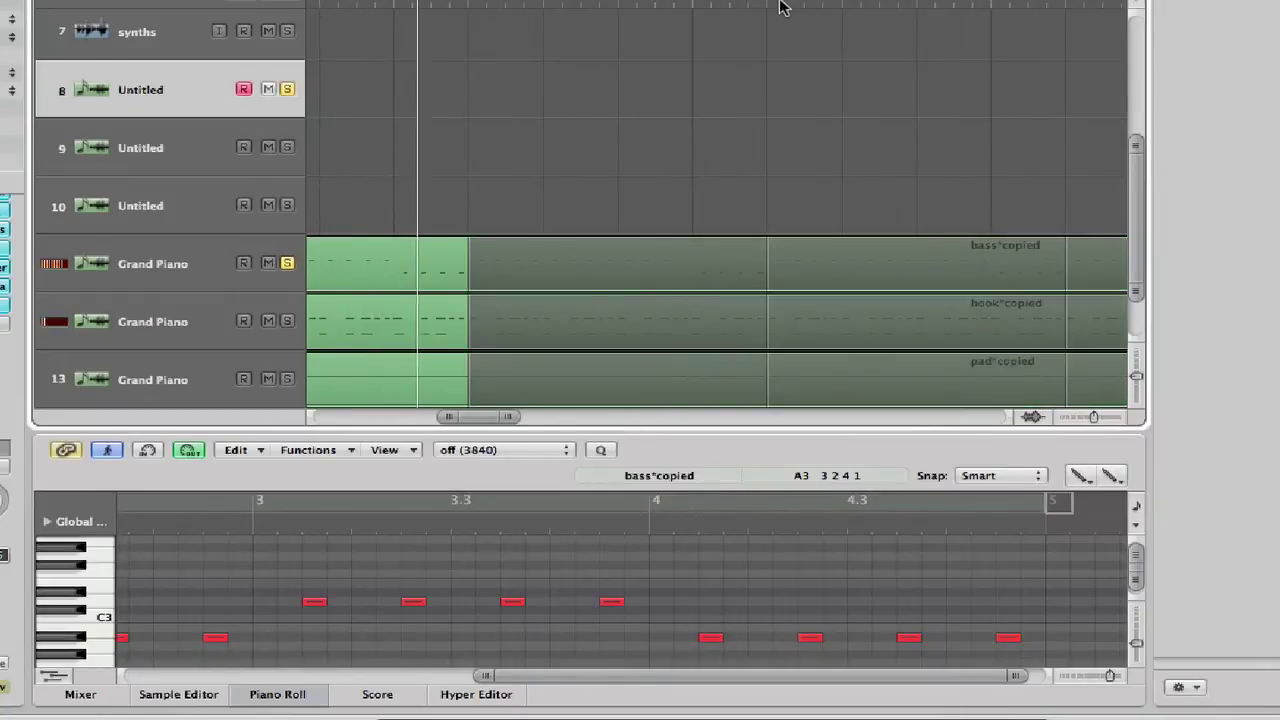
{"action": "left_click", "coordinate": [287, 263]}
{"action": "left_click", "coordinate": [287, 89]}
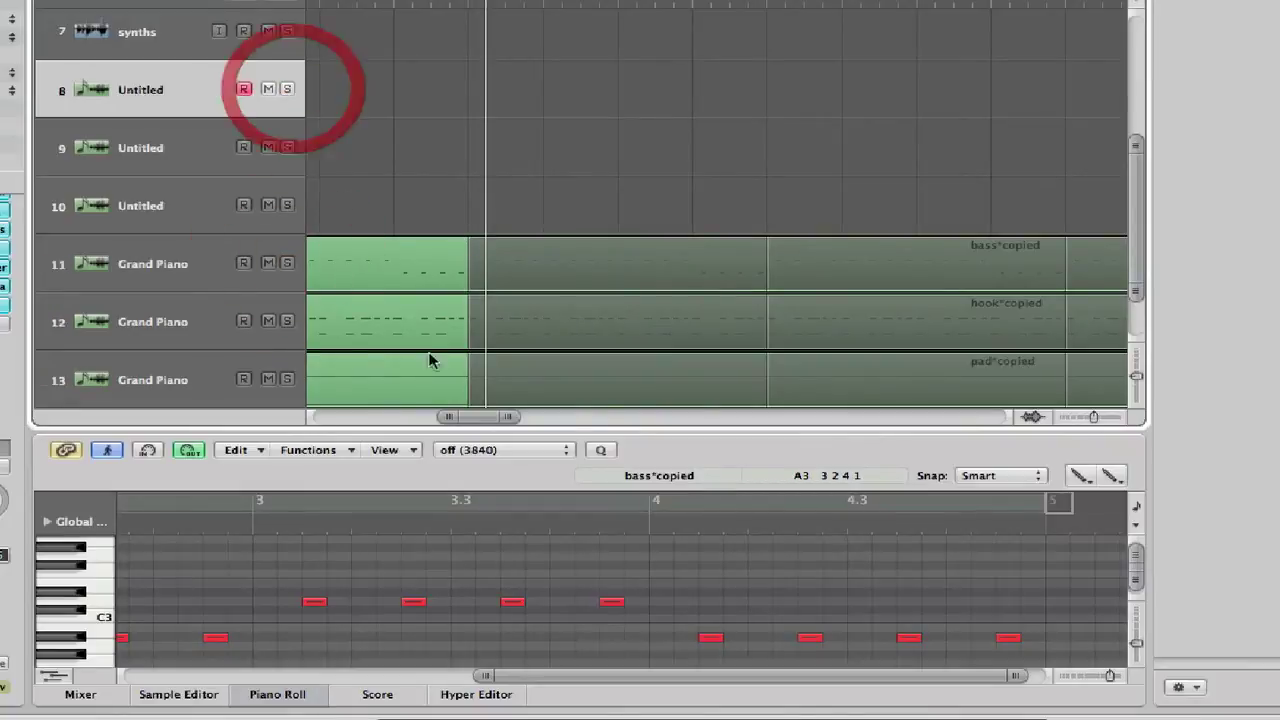
Select the Grand Piano bass*copied region on track 11 and look through its notes in the Piano Roll, bars 41 to 45.
{"action": "left_click", "coordinate": [168, 264]}
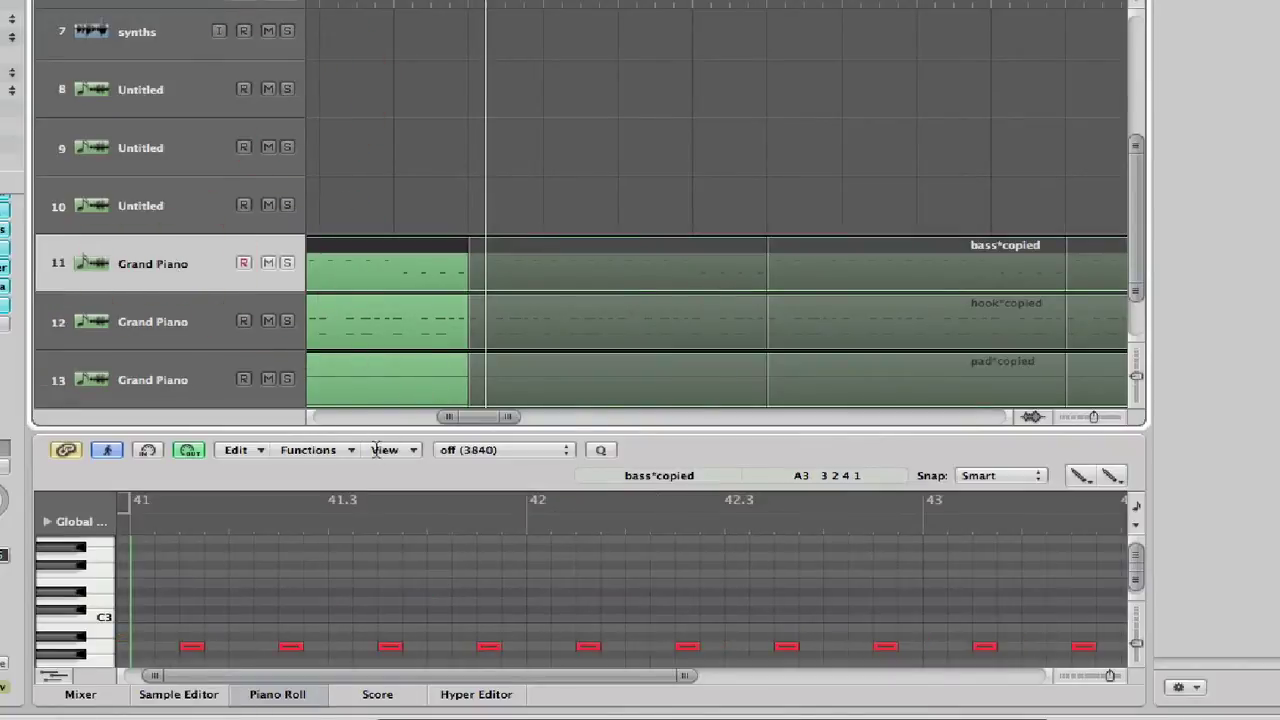
{"action": "left_click_drag", "start_coordinate": [330, 678], "coordinate": [1089, 677]}
{"action": "scroll", "coordinate": [910, 577], "scroll_direction": "down", "scroll_amount": 5}
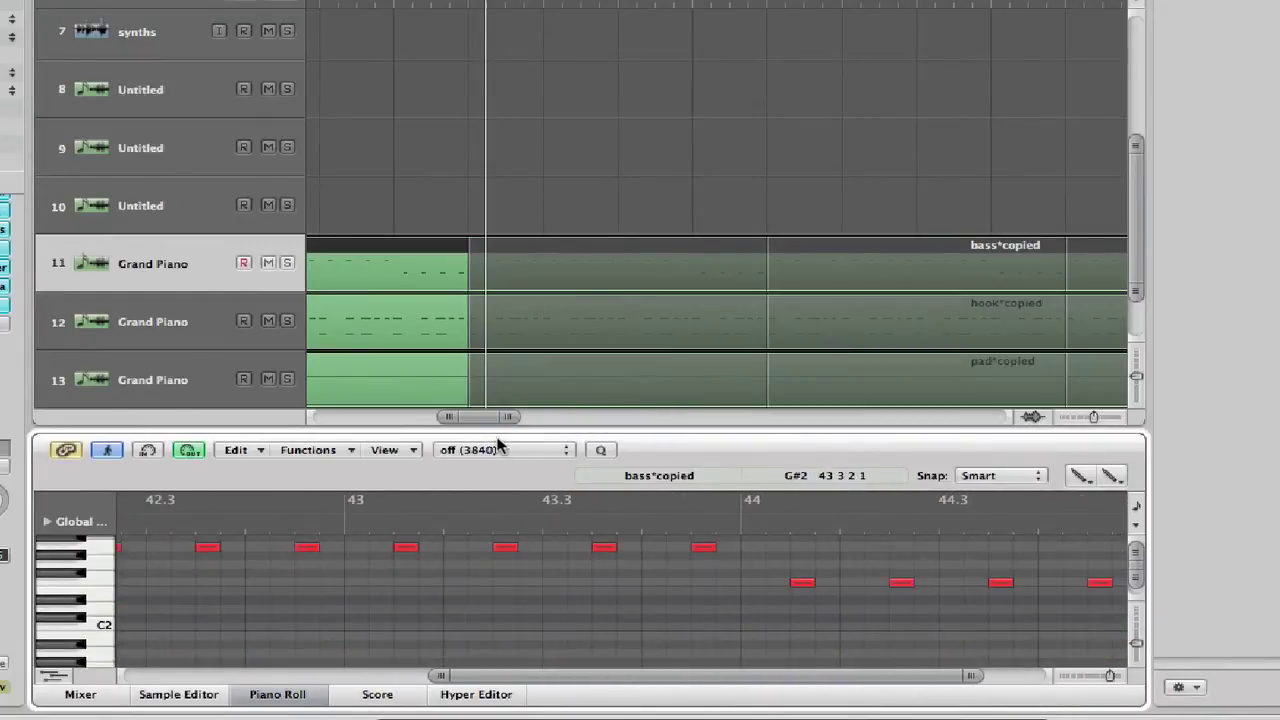
{"action": "left_click_drag", "start_coordinate": [478, 417], "coordinate": [460, 418]}
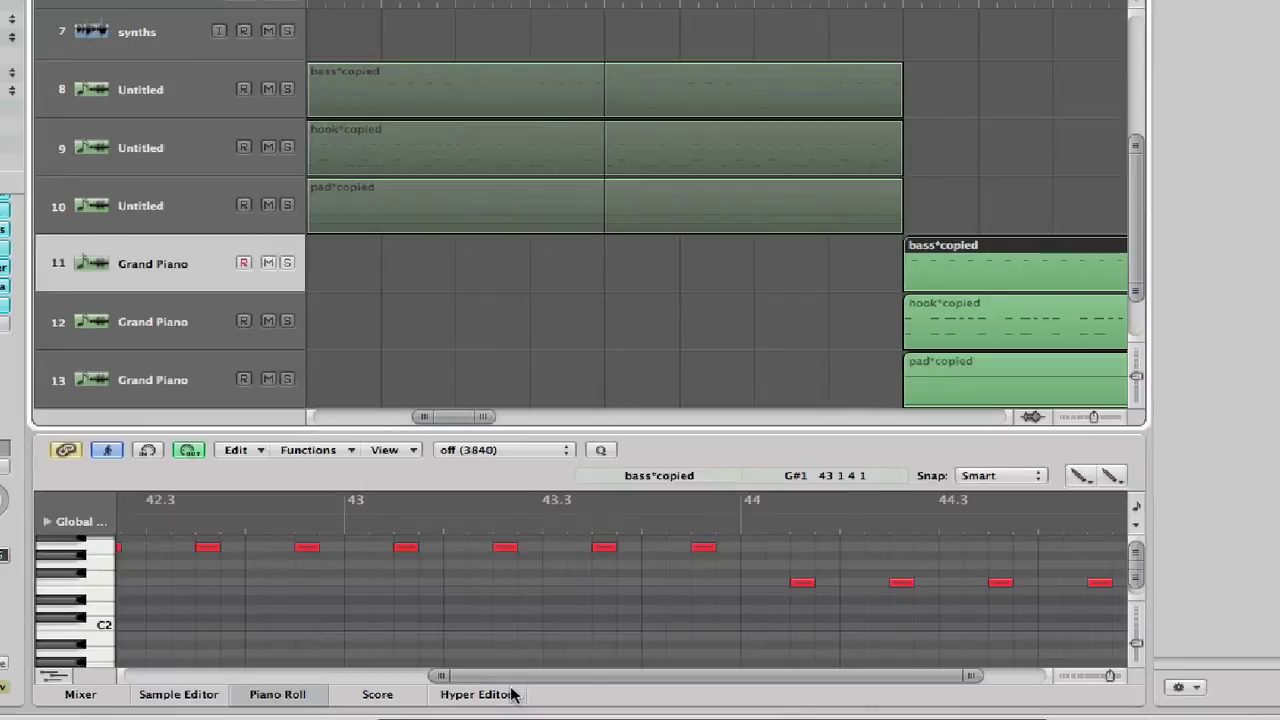
{"action": "left_click", "coordinate": [478, 694]}
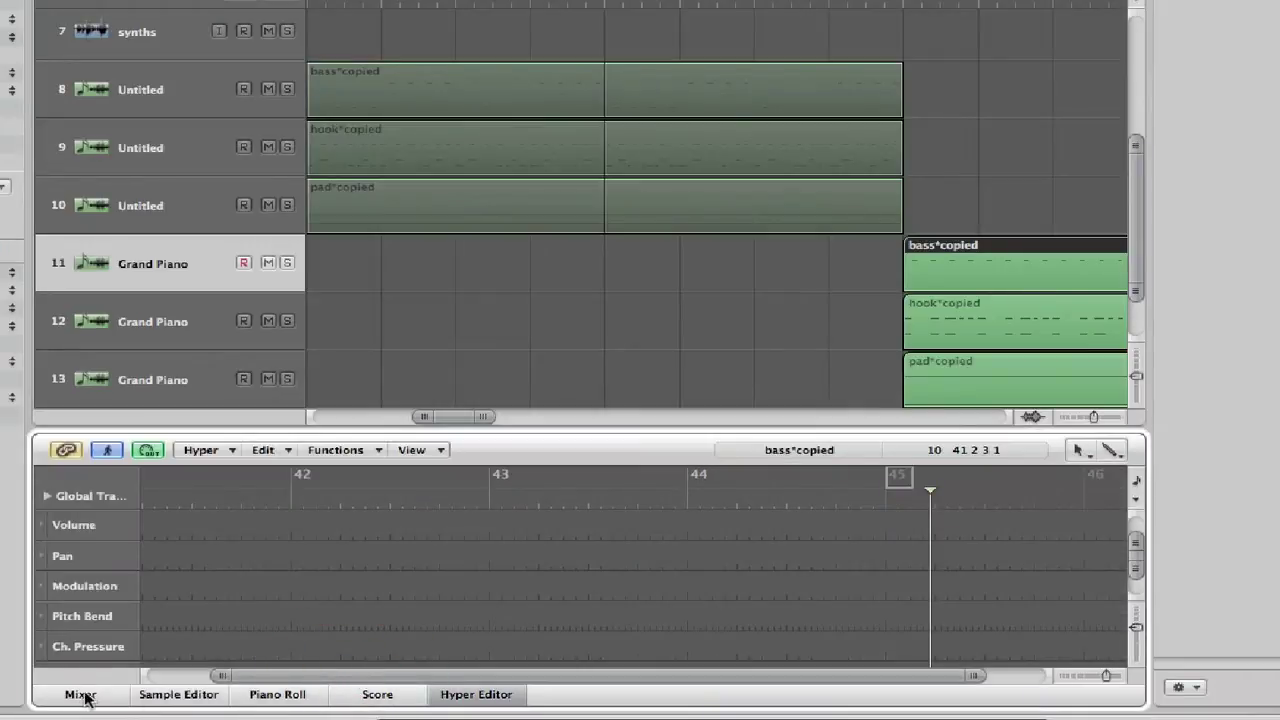
{"action": "left_click", "coordinate": [277, 694]}
{"action": "left_click_drag", "start_coordinate": [543, 676], "coordinate": [137, 665]}
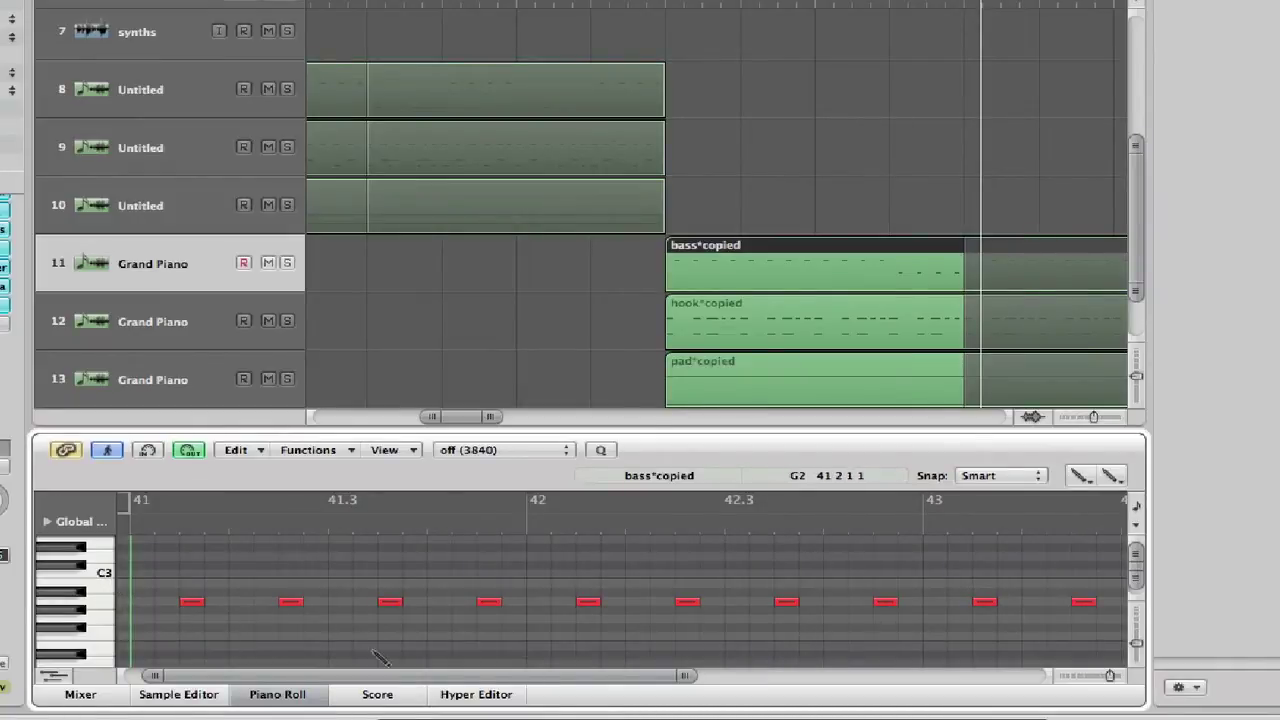
{"action": "left_click_drag", "start_coordinate": [460, 684], "coordinate": [1157, 687]}
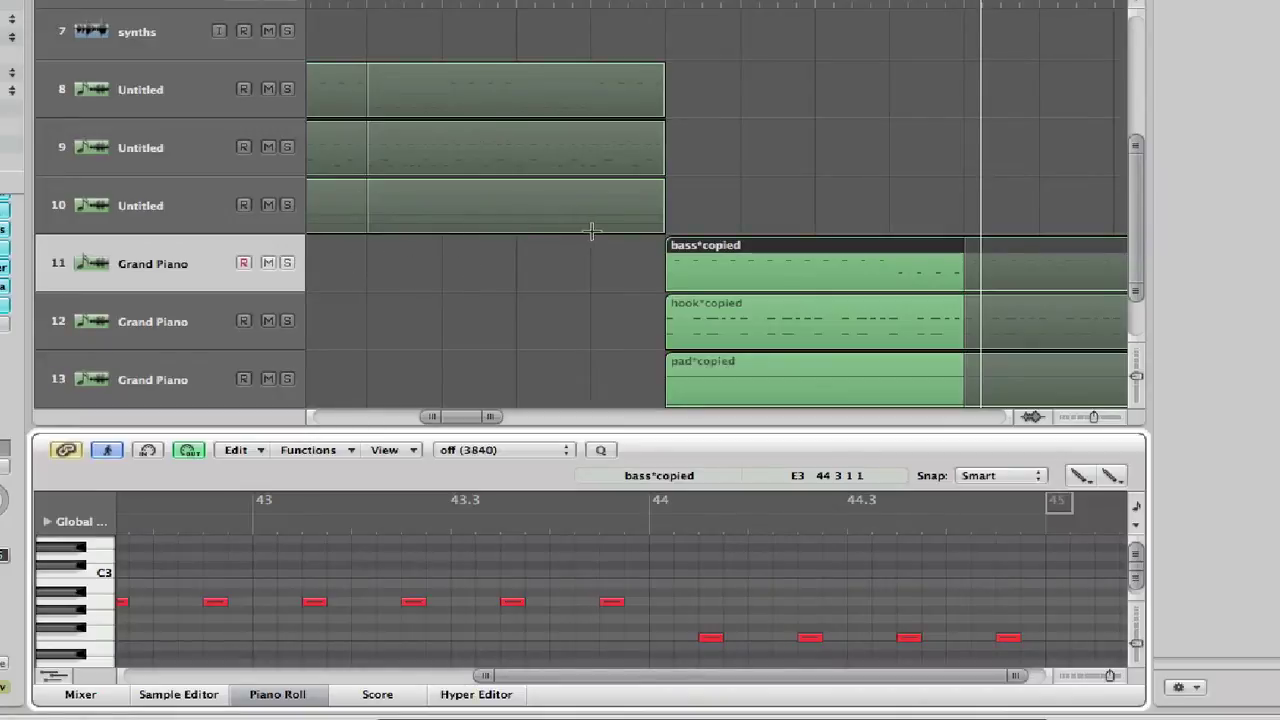
Solo track 10 and select its pad*copied region, with the playhead back at the song start.
{"action": "left_click", "coordinate": [360, 0]}
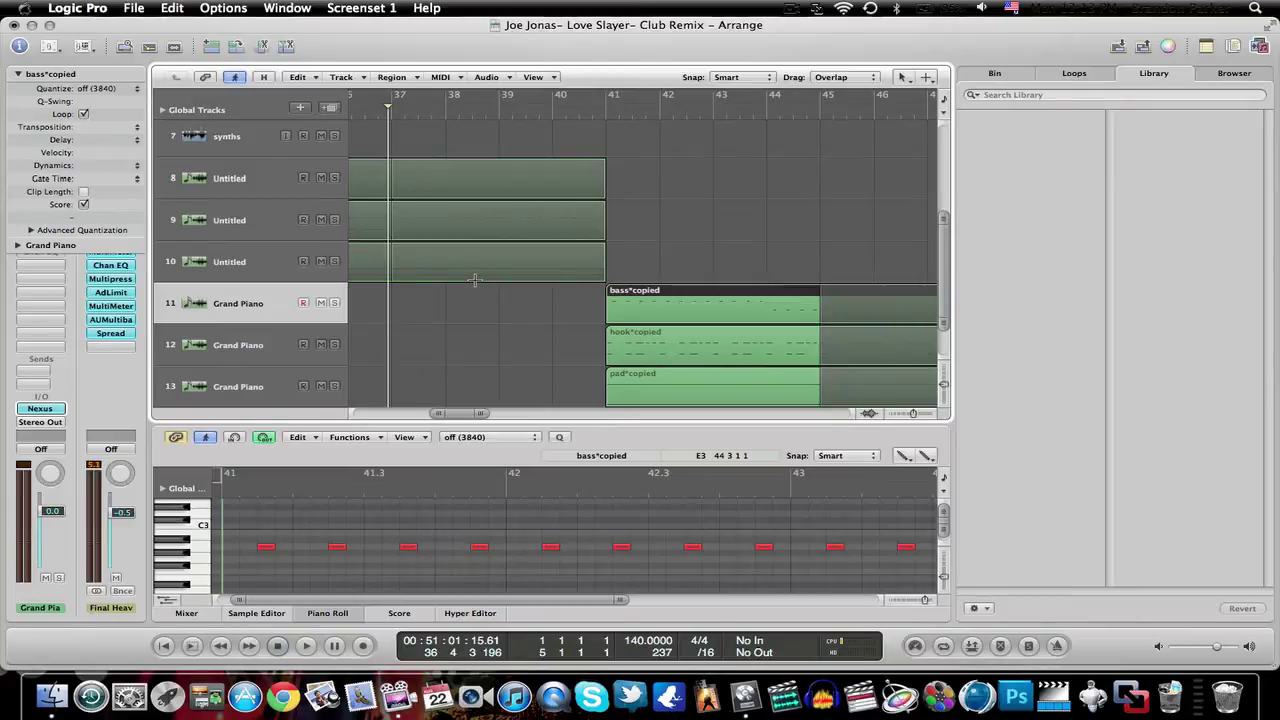
{"action": "left_click", "coordinate": [334, 262]}
{"action": "left_click_drag", "start_coordinate": [463, 417], "coordinate": [285, 397]}
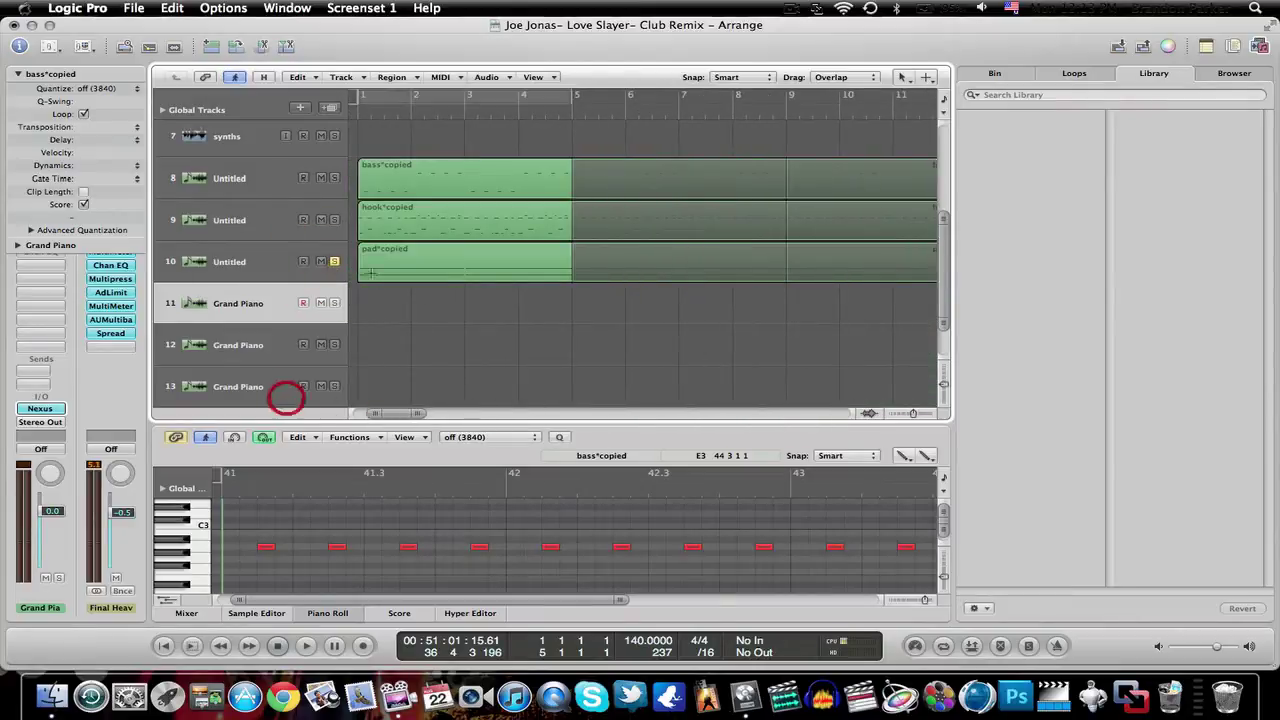
{"action": "left_click", "coordinate": [355, 110]}
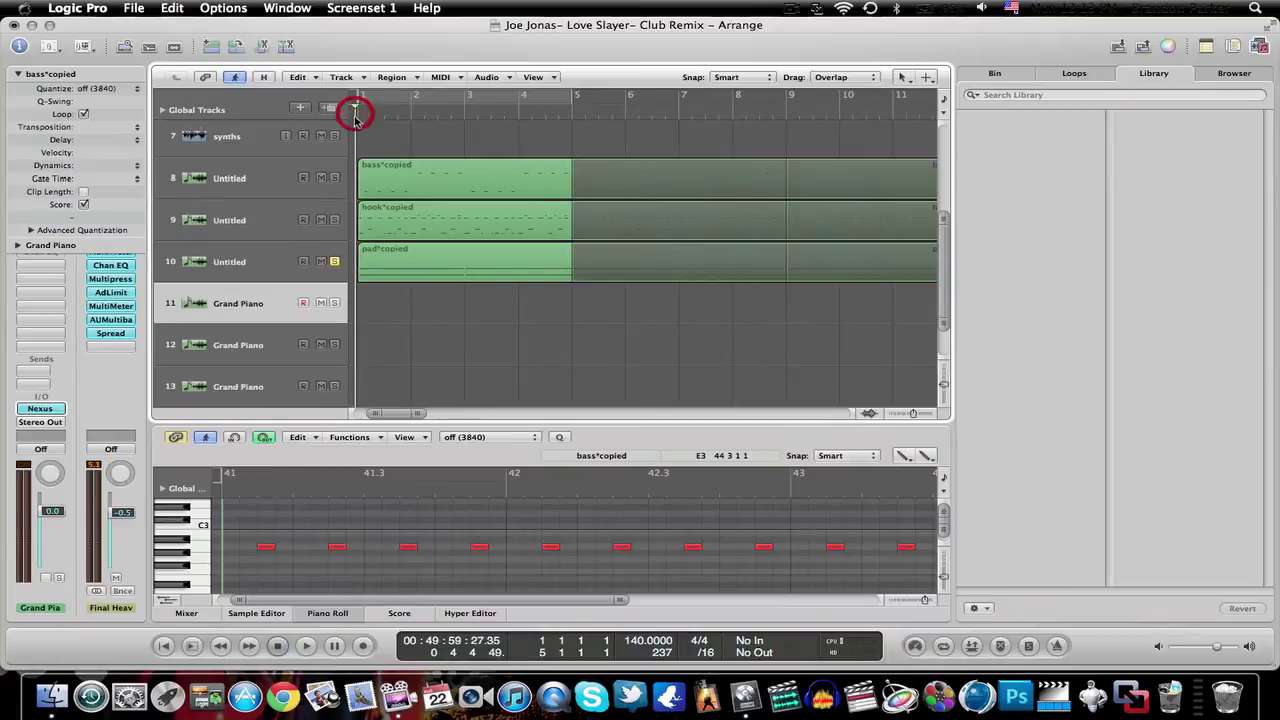
{"action": "left_click", "coordinate": [252, 266]}
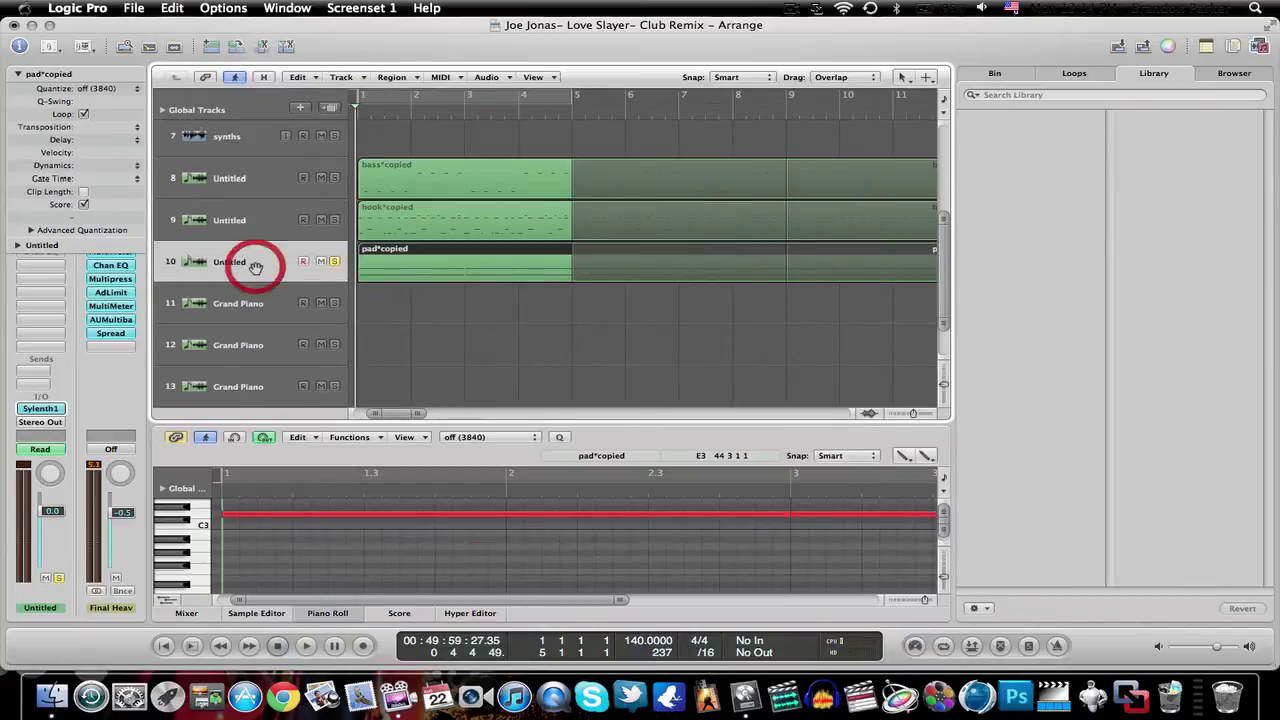
Open the Sylenth1 instrument on the pad track's Mixer channel, view its settings and close it.
{"action": "left_click", "coordinate": [190, 613]}
{"action": "scroll", "coordinate": [760, 480], "scroll_direction": "down", "scroll_amount": 3}
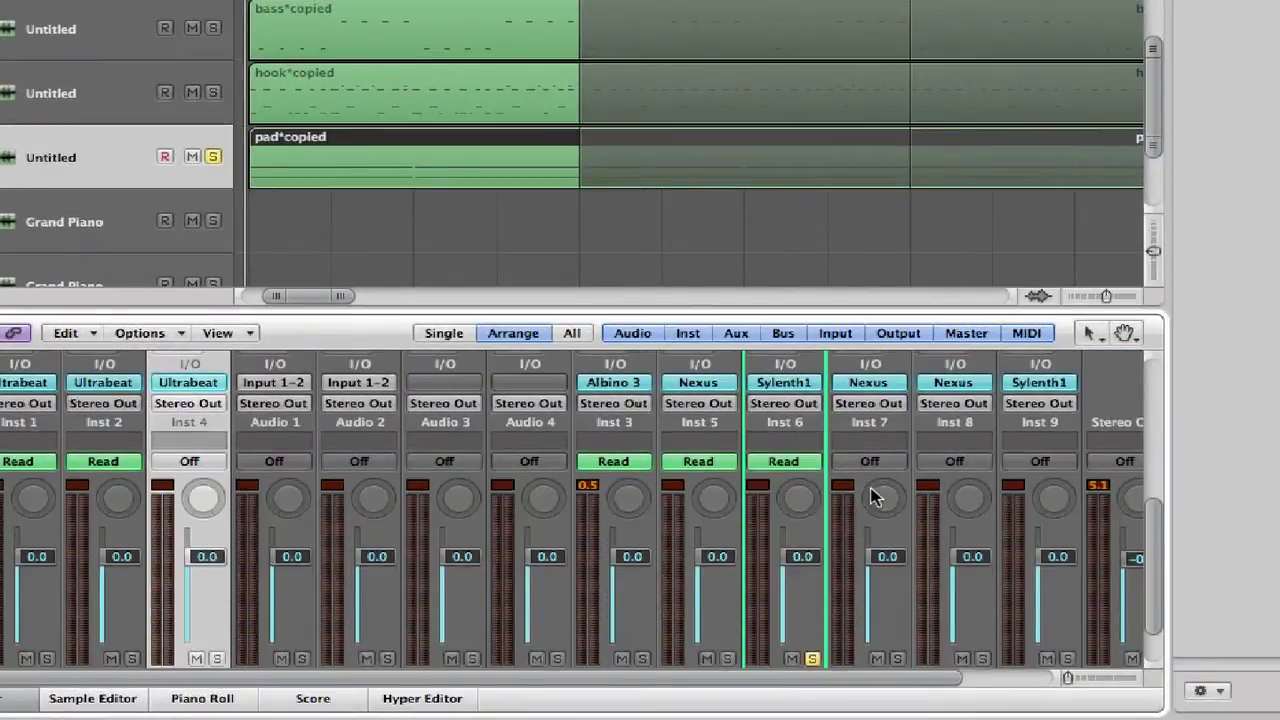
{"action": "scroll", "coordinate": [872, 497], "scroll_direction": "up", "scroll_amount": 1}
{"action": "left_click", "coordinate": [810, 392]}
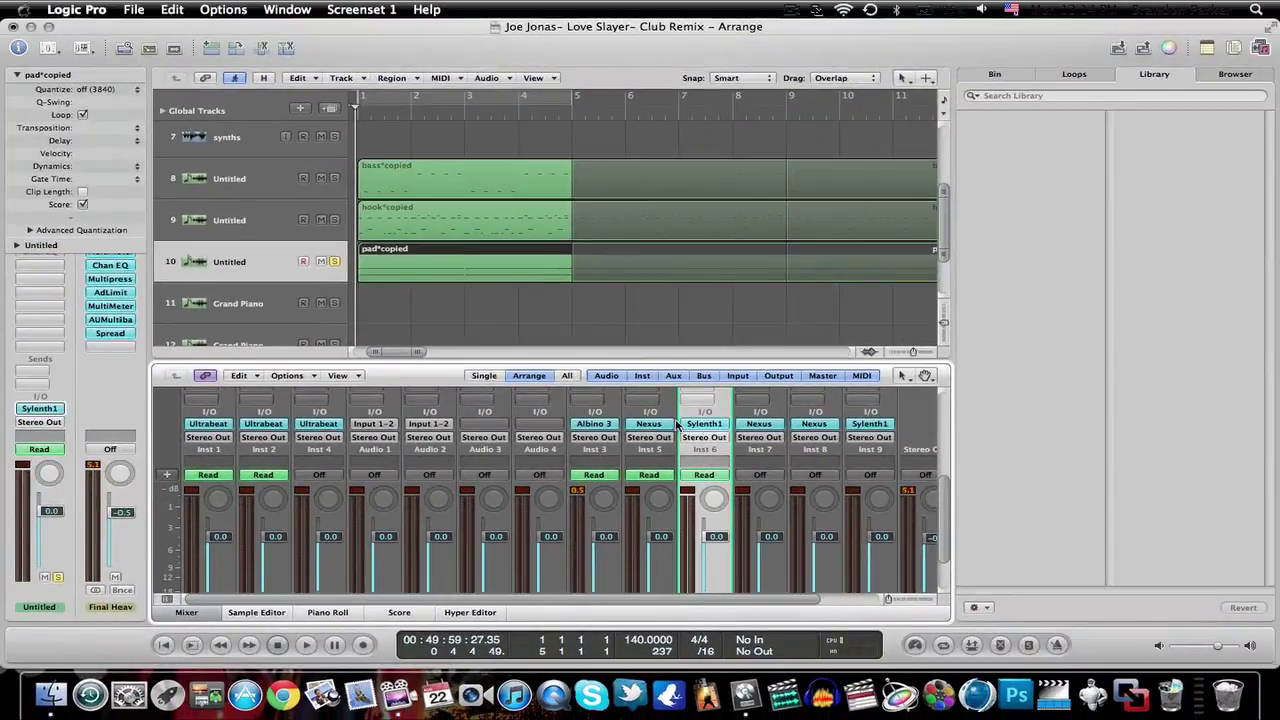
{"action": "left_click", "coordinate": [703, 424]}
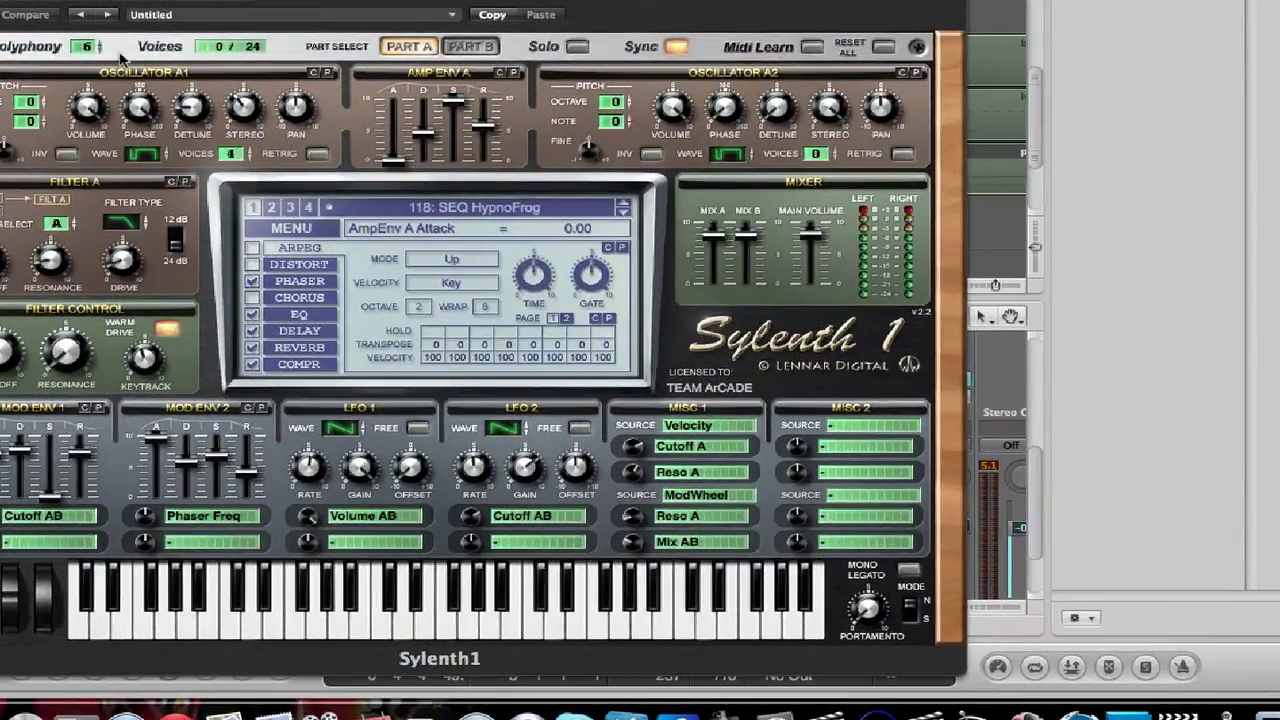
{"action": "key", "text": "super+w"}
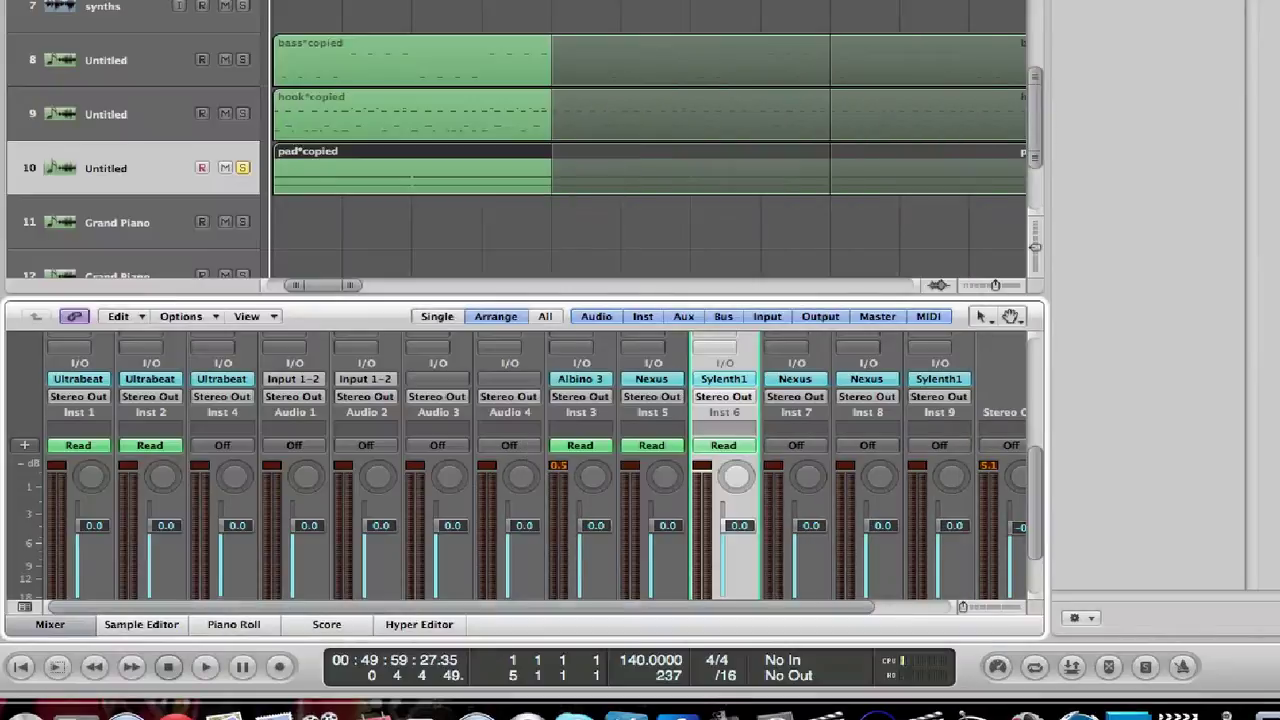
Play the soloed pad track from the song start, skip ahead in the arrangement and stop playback around bar 18.
{"action": "left_click", "coordinate": [289, 208]}
{"action": "key", "text": "space"}
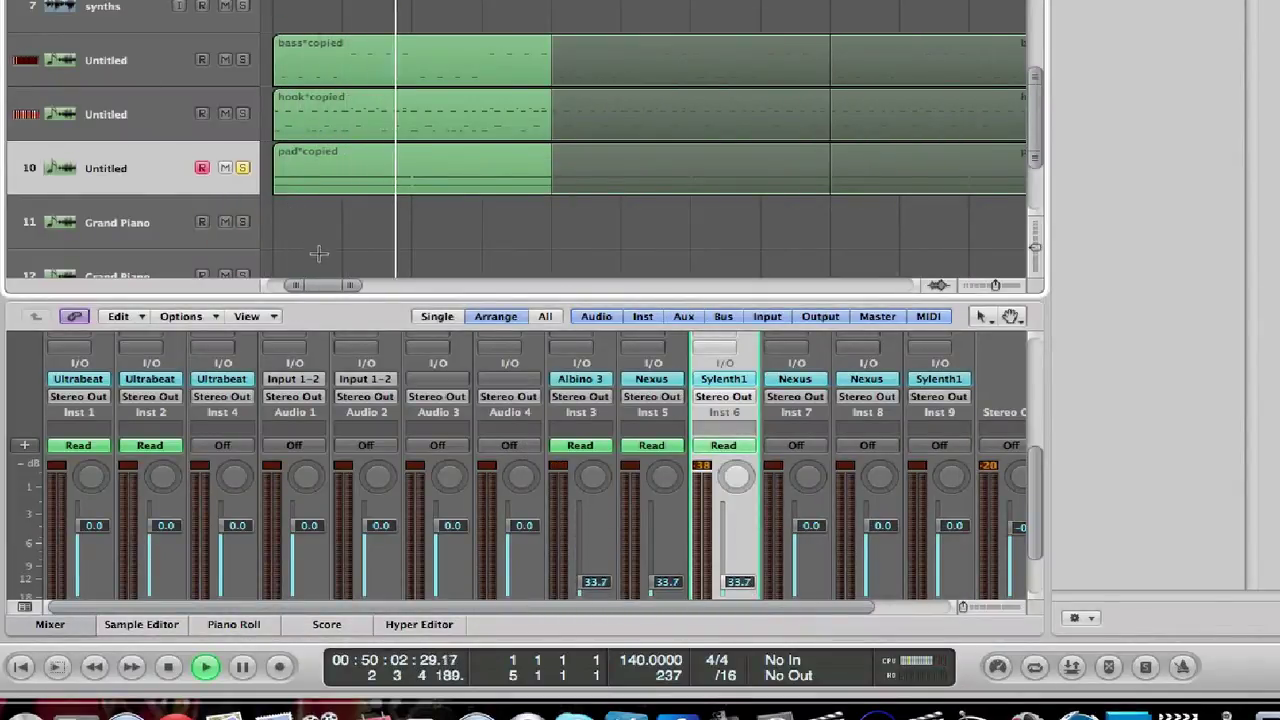
{"action": "left_click_drag", "start_coordinate": [329, 286], "coordinate": [350, 287]}
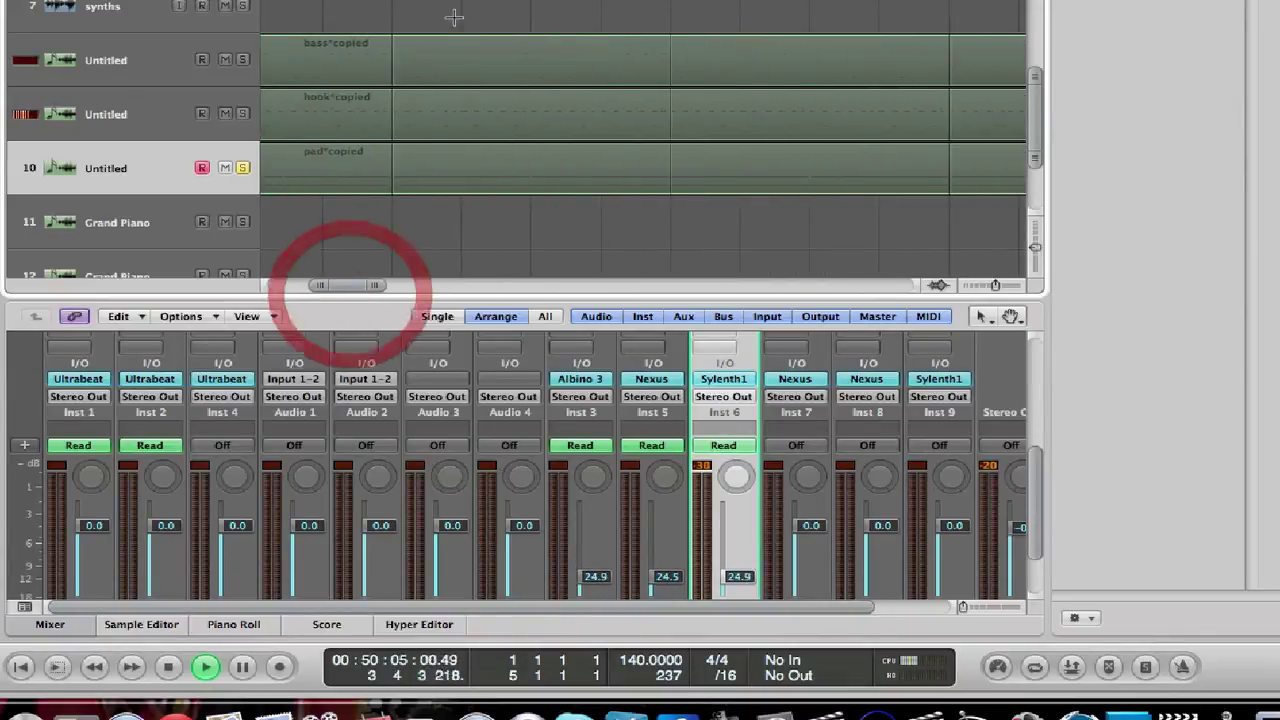
{"action": "left_click", "coordinate": [436, 3]}
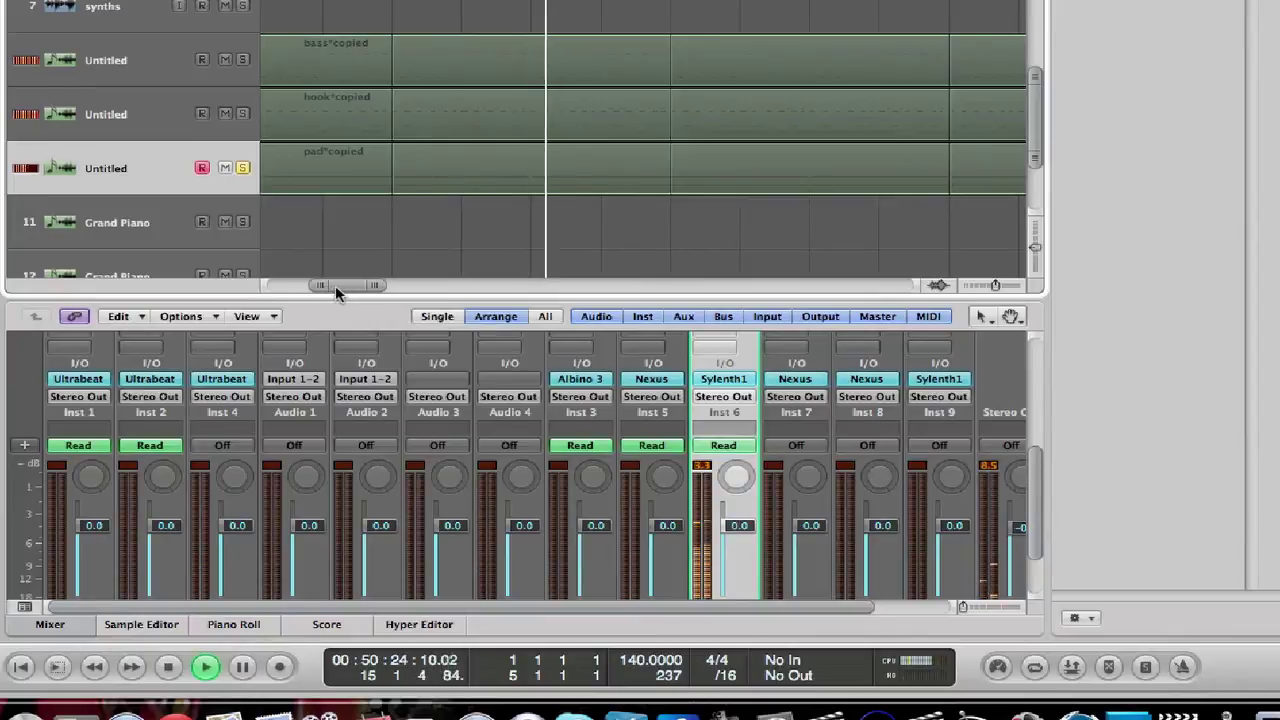
{"action": "mouse_move", "coordinate": [351, 288]}
{"action": "left_mouse_down"}
{"action": "mouse_move", "coordinate": [362, 300]}
{"action": "mouse_move", "coordinate": [349, 289]}
{"action": "left_mouse_up"}
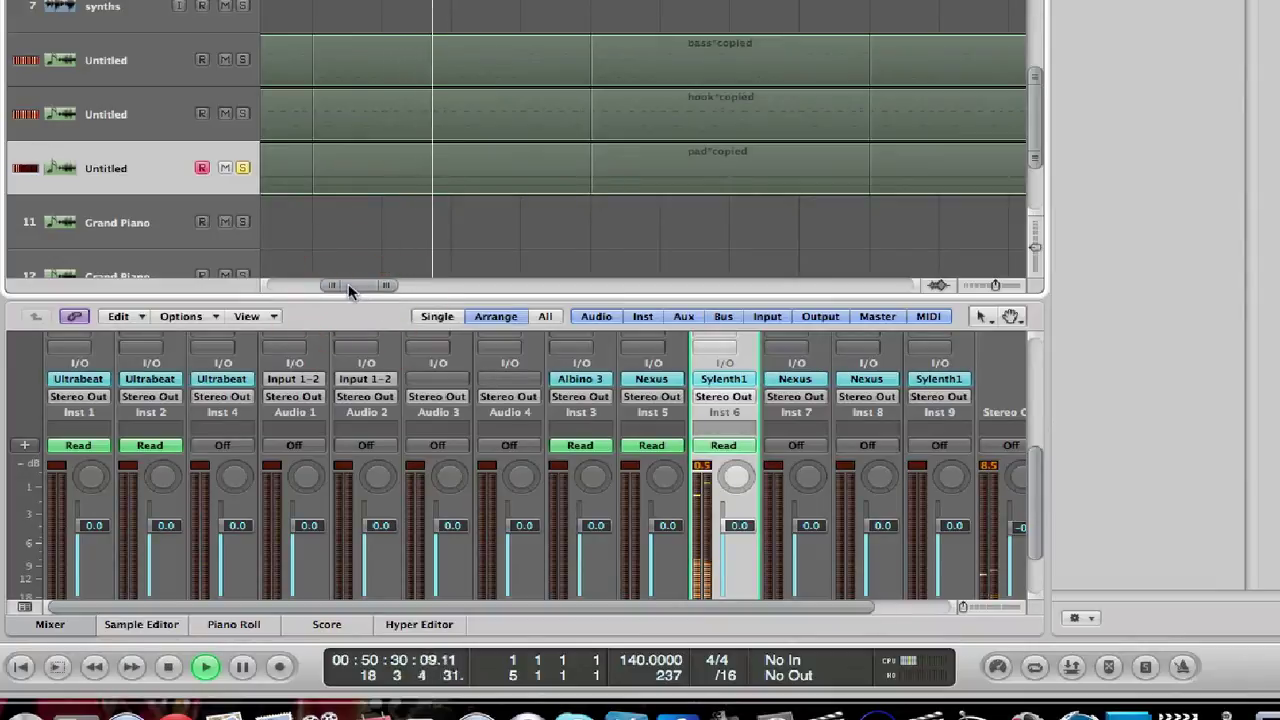
{"action": "key", "text": "space"}
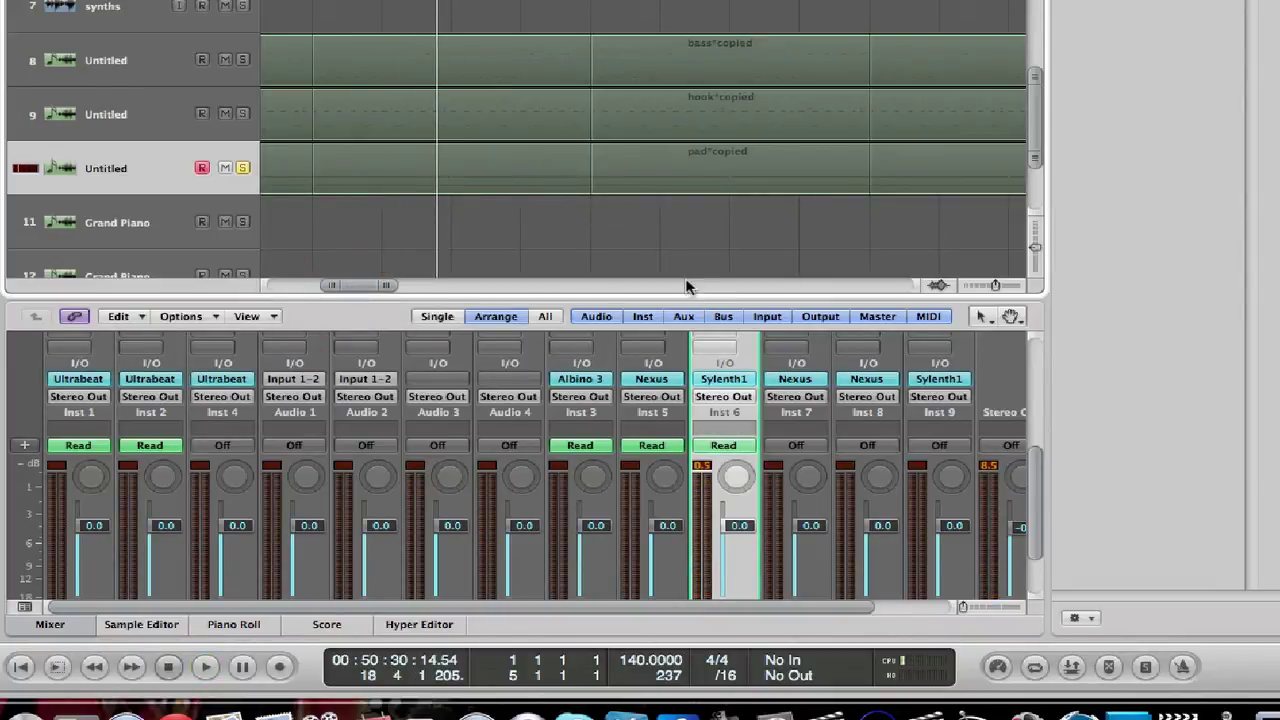
Show the track 10 pad*copied region in the Piano Roll and look through its chord notes, bars 1 to 5.
{"action": "left_click", "coordinate": [243, 626]}
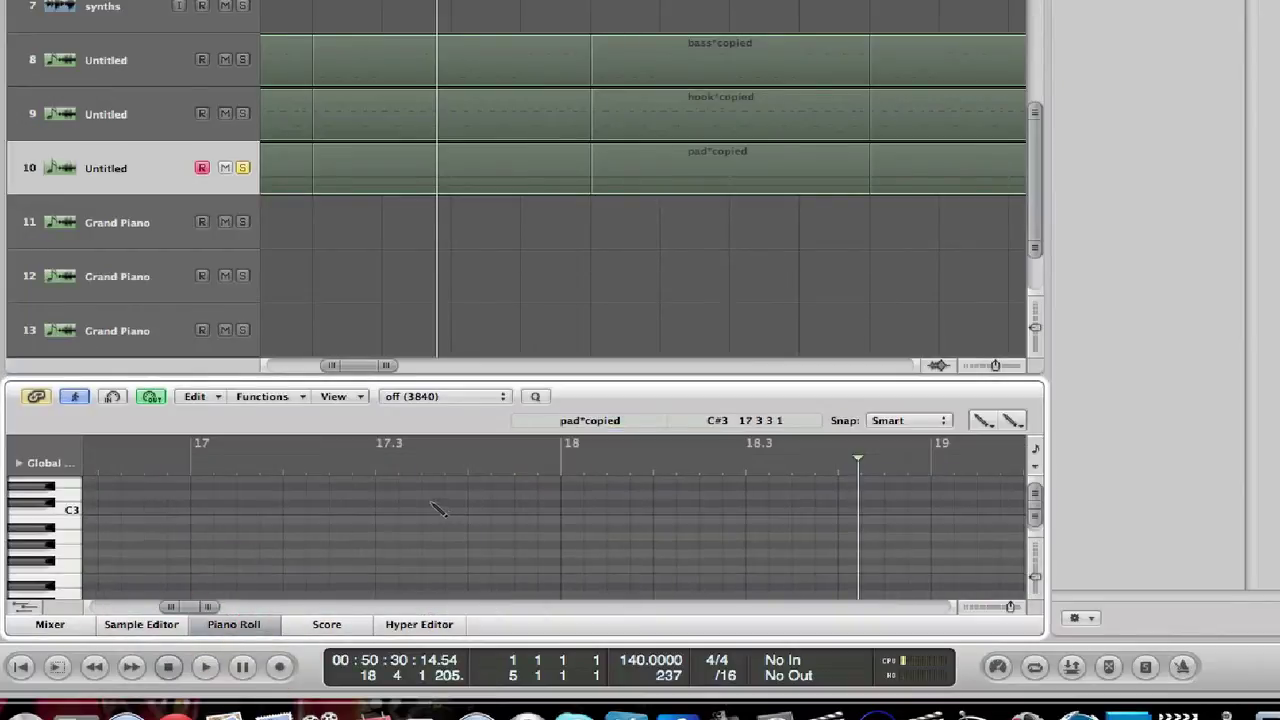
{"action": "scroll", "coordinate": [257, 509], "scroll_direction": "down", "scroll_amount": 5}
{"action": "left_click", "coordinate": [145, 168]}
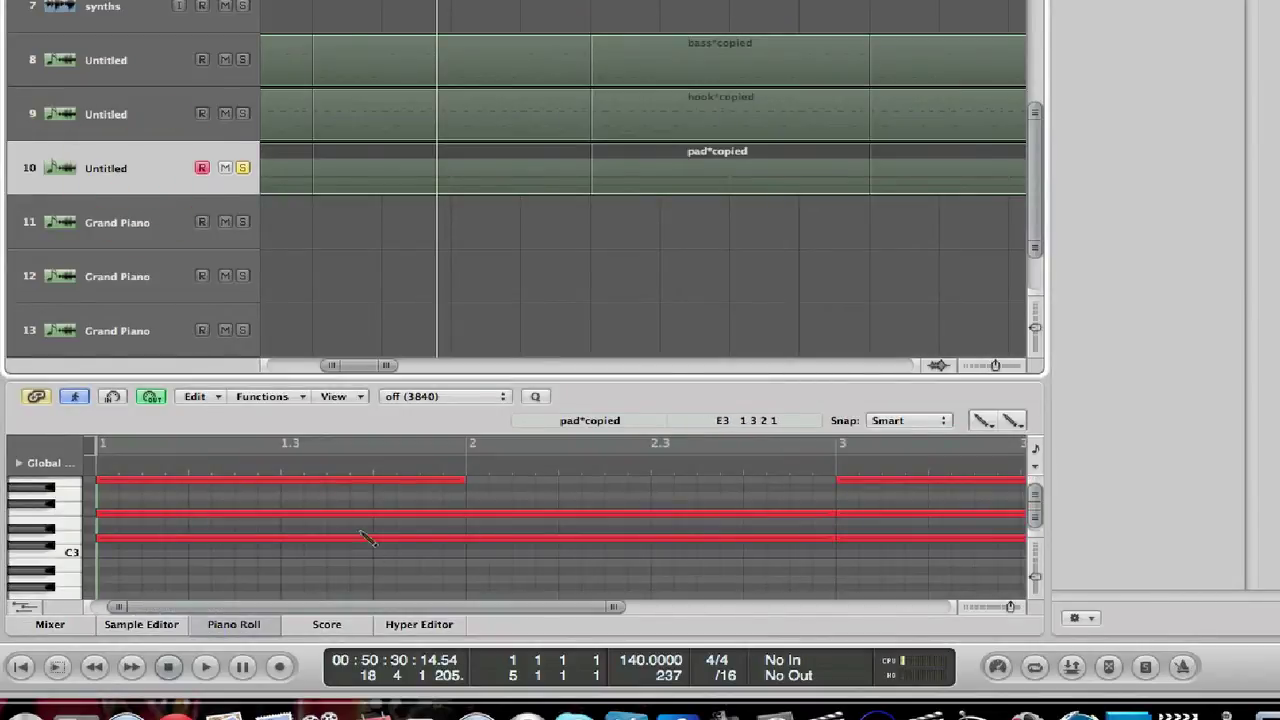
{"action": "left_click_drag", "start_coordinate": [202, 610], "coordinate": [1151, 606]}
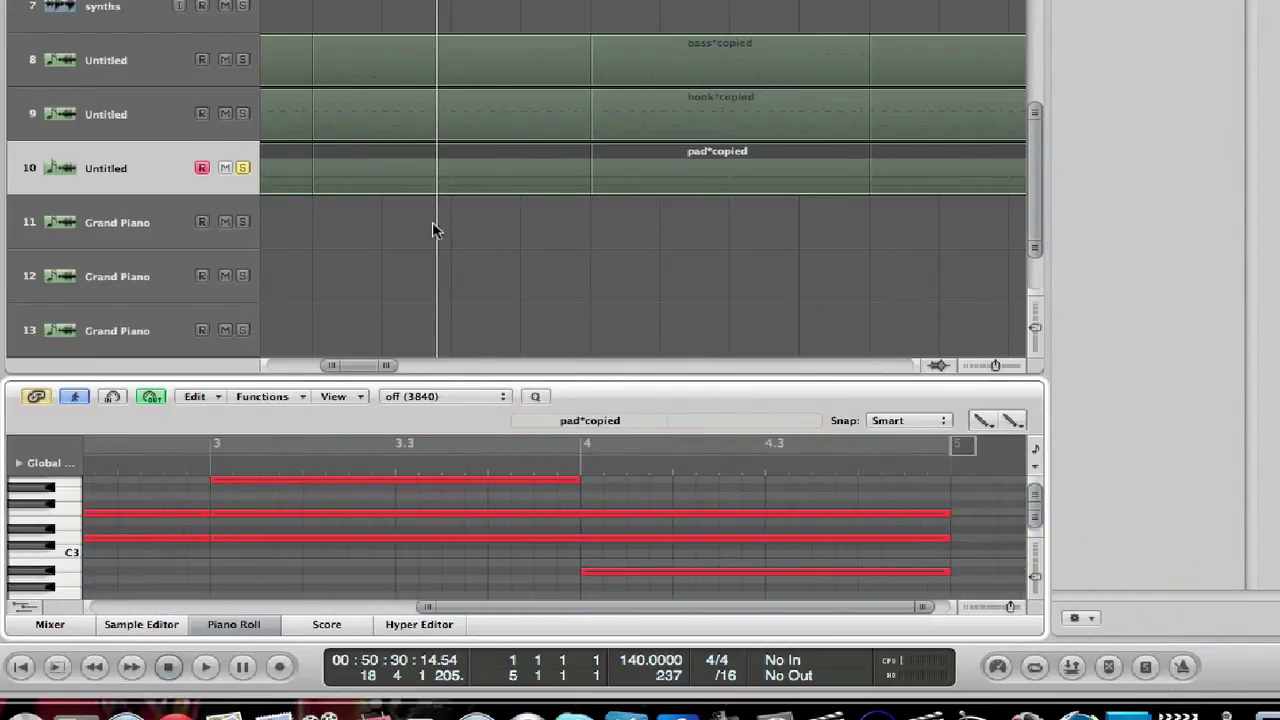
Return the playhead to the song start and look over the pad*copied region's repeats up to bar 33.
{"action": "left_click_drag", "start_coordinate": [345, 365], "coordinate": [386, 367]}
{"action": "left_click_drag", "start_coordinate": [435, 420], "coordinate": [380, 418]}
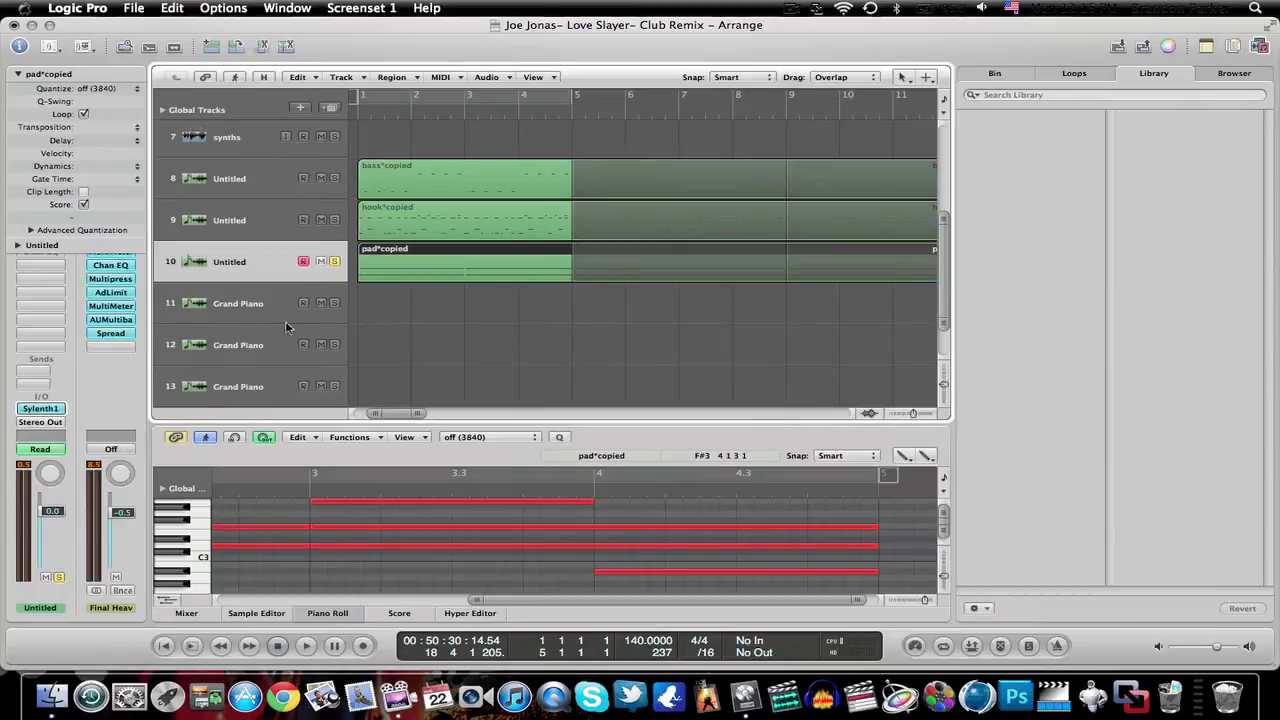
{"action": "left_click", "coordinate": [352, 110]}
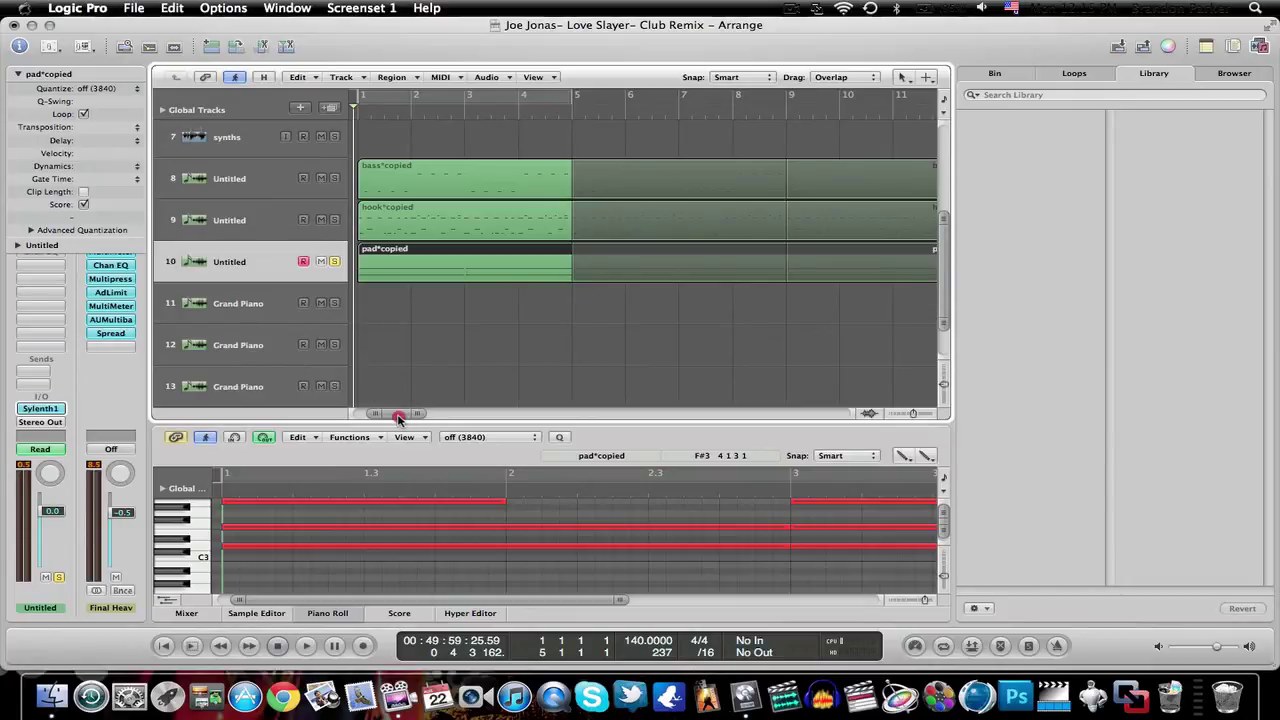
{"action": "left_click_drag", "start_coordinate": [398, 418], "coordinate": [444, 446]}
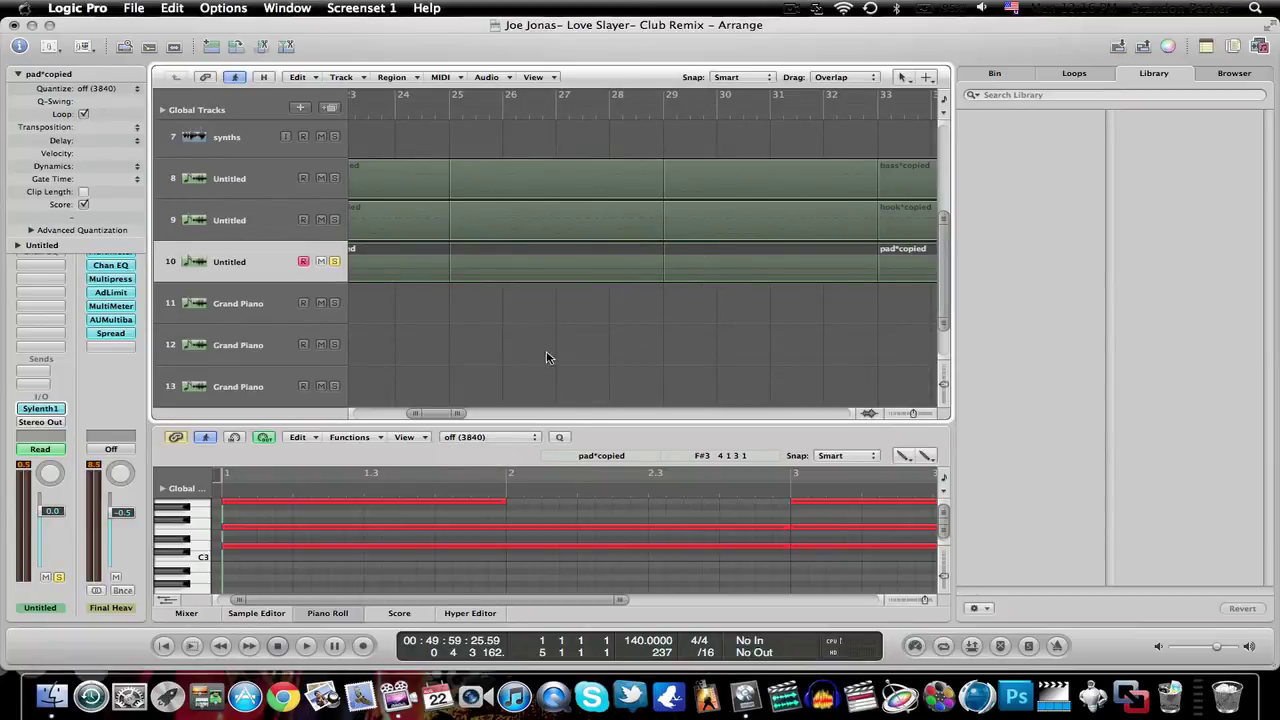
{"action": "left_click_drag", "start_coordinate": [436, 418], "coordinate": [396, 430]}
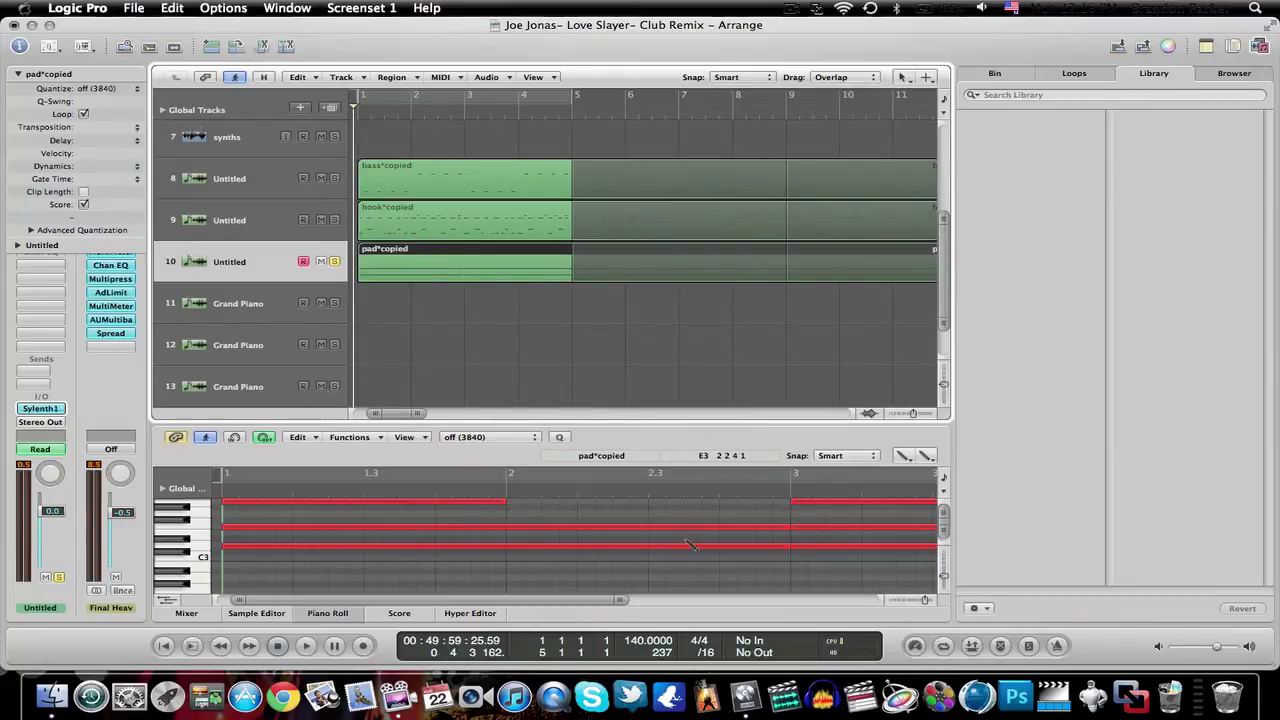
Review the pad*copied notes in bars 3 to 5 and examine the arrangement around the change at bar 41.
{"action": "left_click_drag", "start_coordinate": [571, 601], "coordinate": [735, 601]}
{"action": "left_click_drag", "start_coordinate": [586, 600], "coordinate": [1206, 591]}
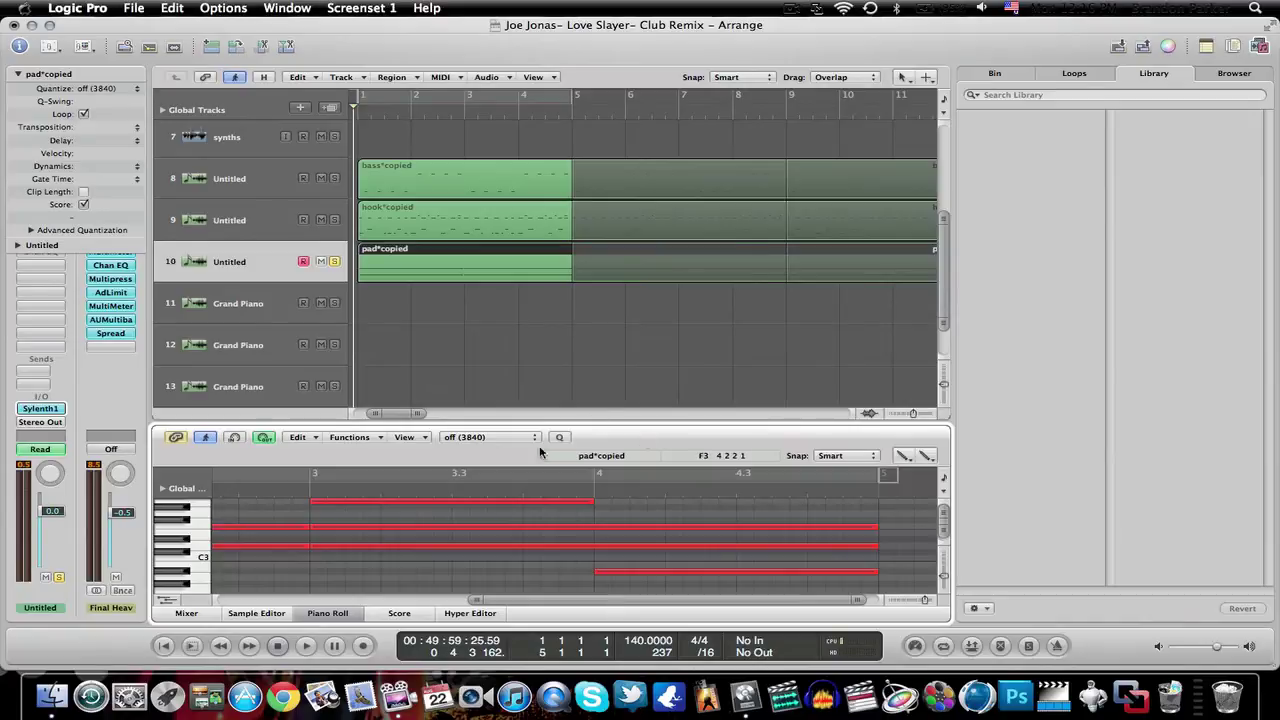
{"action": "left_click_drag", "start_coordinate": [398, 416], "coordinate": [463, 423]}
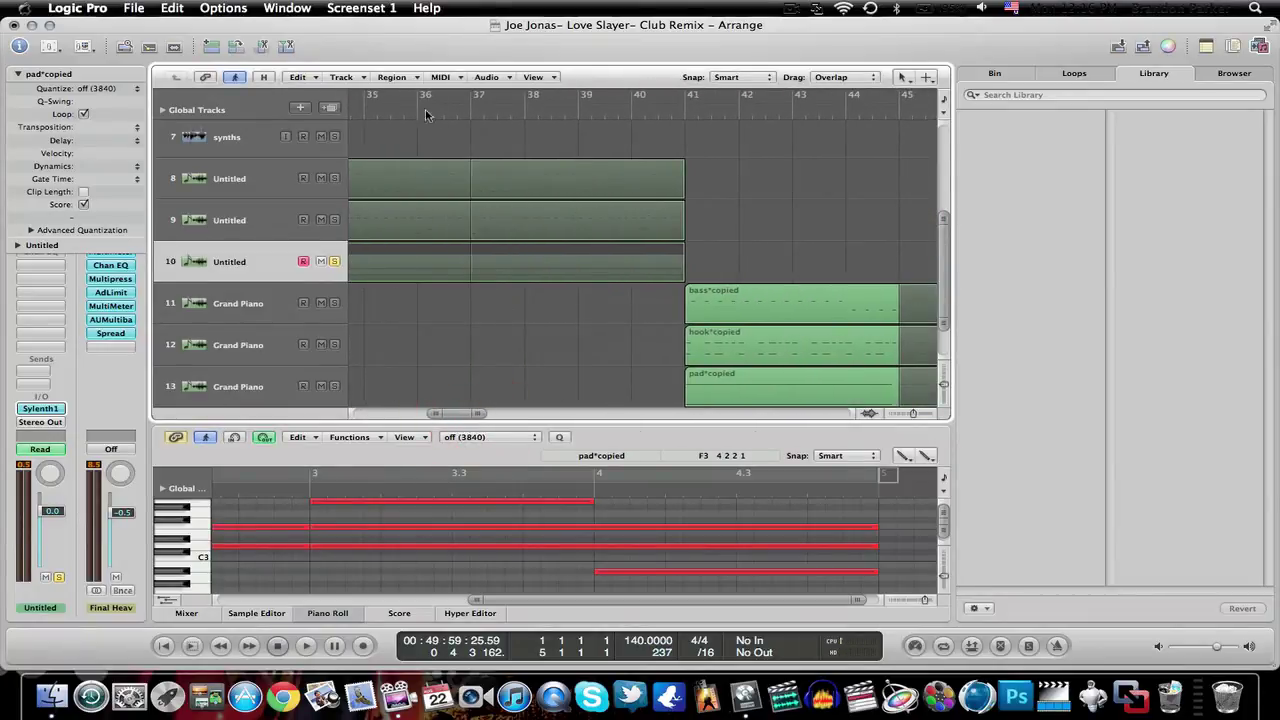
Follow the copied bass, hook and pad regions on tracks 11 to 13 from bar 41 onward and place the playhead in bar 62.
{"action": "left_click", "coordinate": [455, 112]}
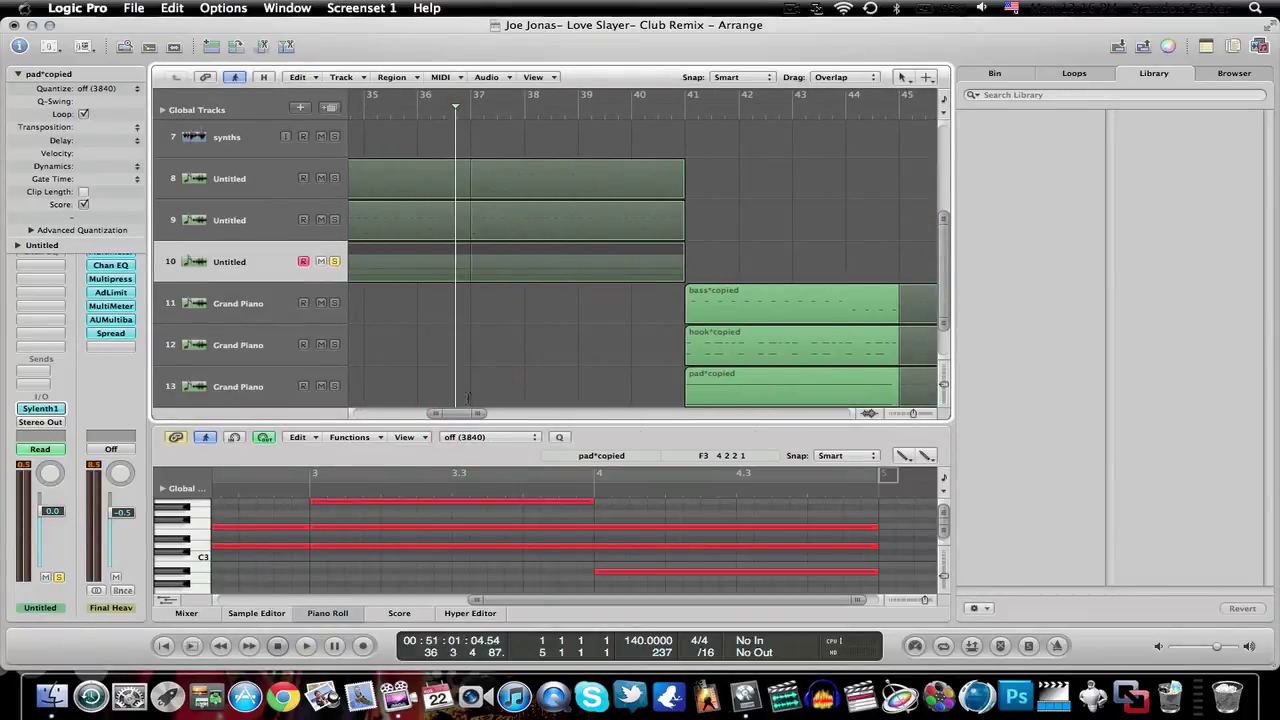
{"action": "mouse_move", "coordinate": [463, 415]}
{"action": "left_mouse_down"}
{"action": "mouse_move", "coordinate": [491, 417]}
{"action": "mouse_move", "coordinate": [466, 418]}
{"action": "left_mouse_up"}
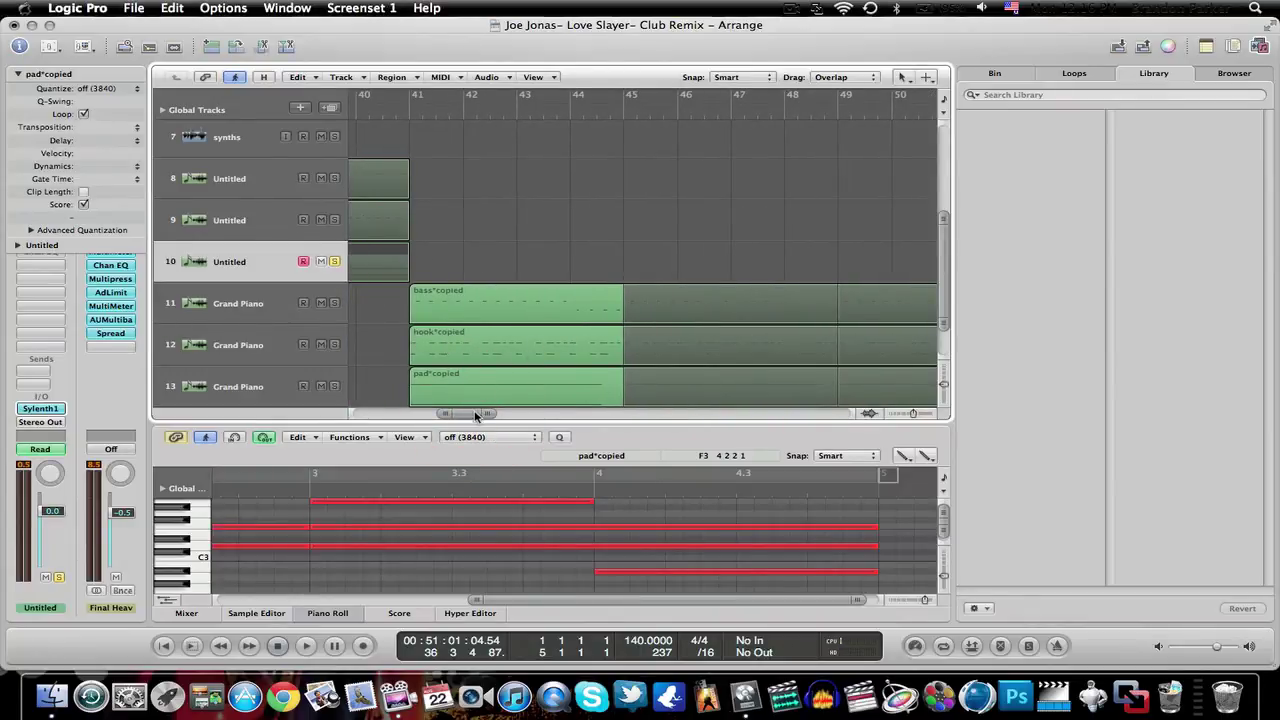
{"action": "left_click_drag", "start_coordinate": [471, 416], "coordinate": [520, 418]}
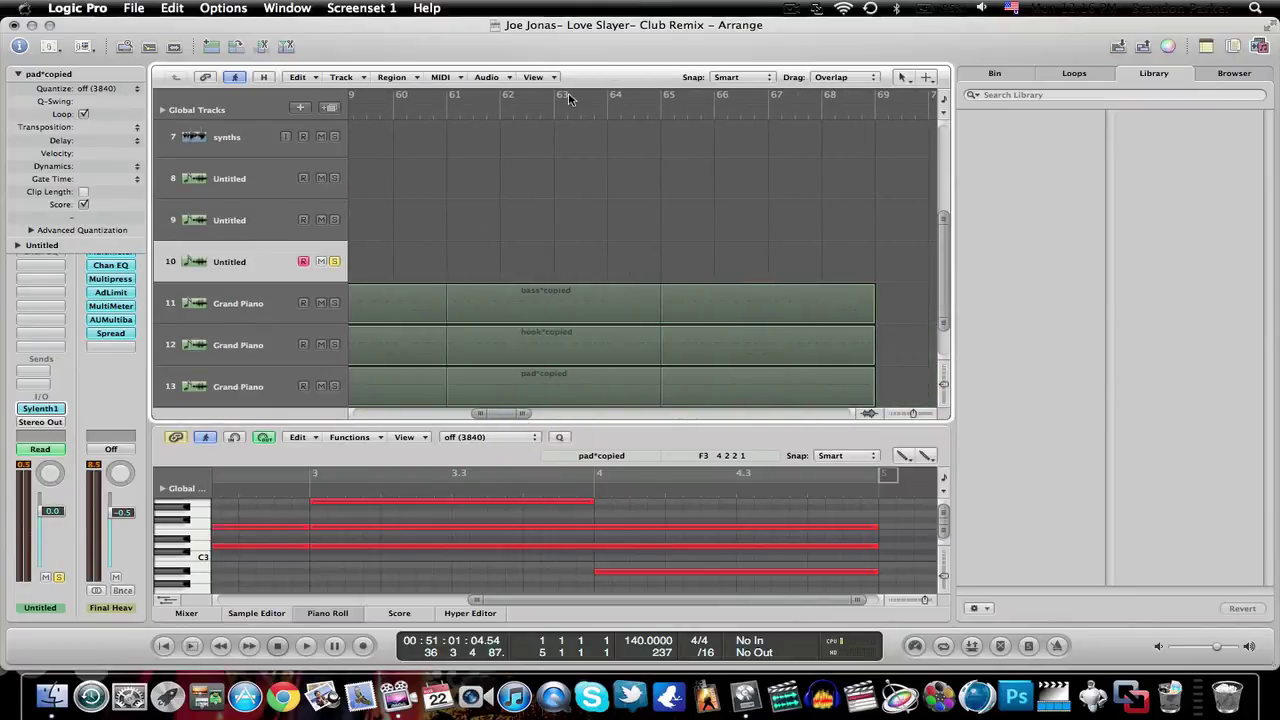
{"action": "left_click", "coordinate": [589, 125]}
{"action": "left_click", "coordinate": [533, 110]}
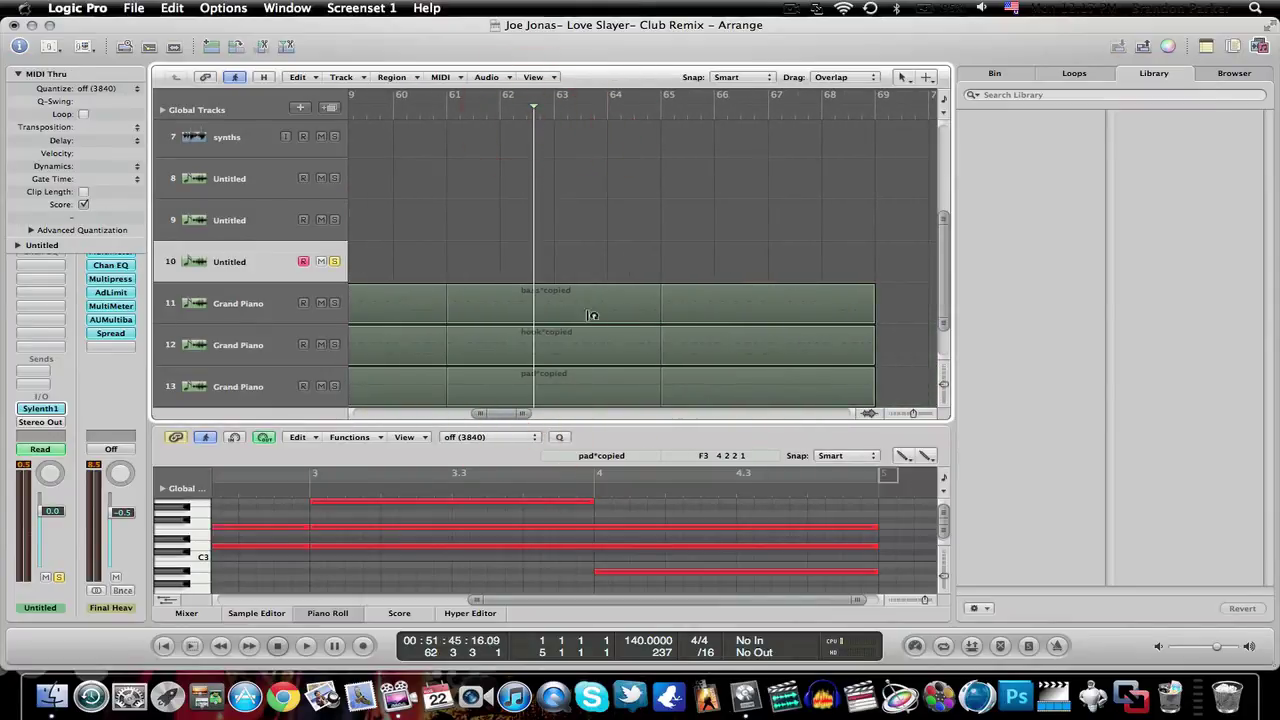
Move the playhead to bar 65 and examine the arrangement around the end of the copied regions at bar 69.
{"action": "left_click_drag", "start_coordinate": [470, 416], "coordinate": [518, 422]}
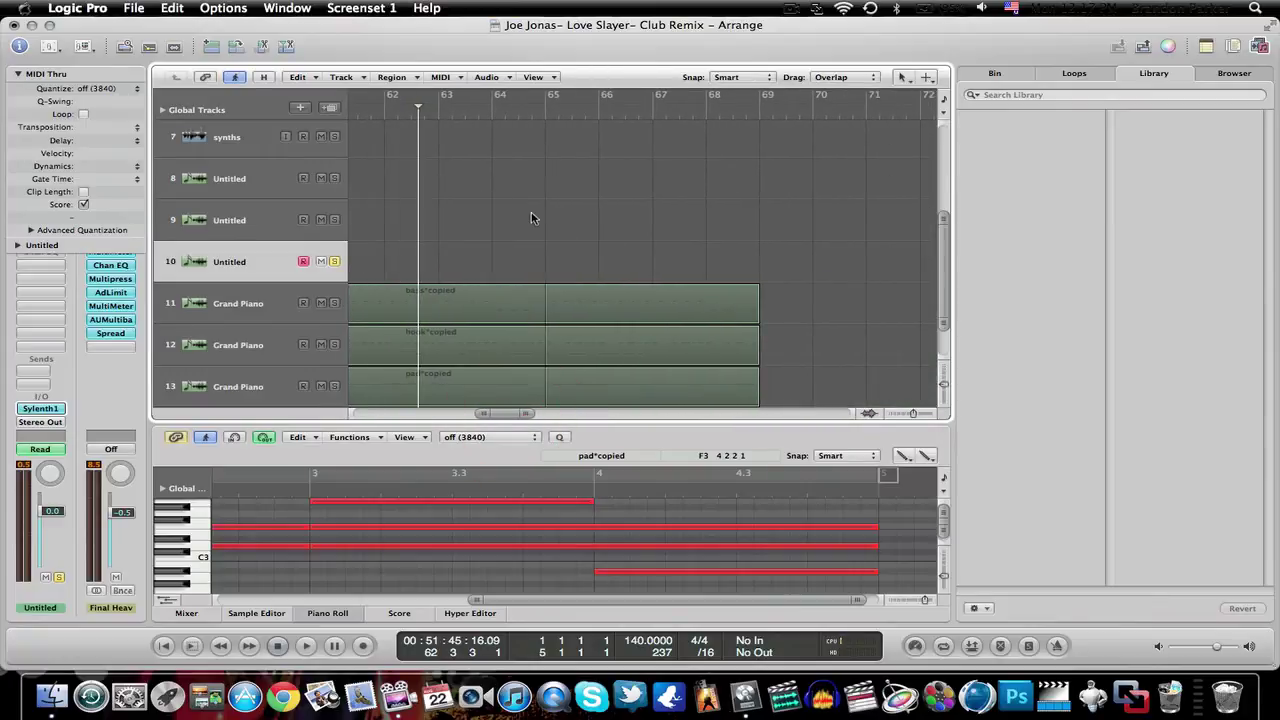
{"action": "left_click", "coordinate": [552, 114]}
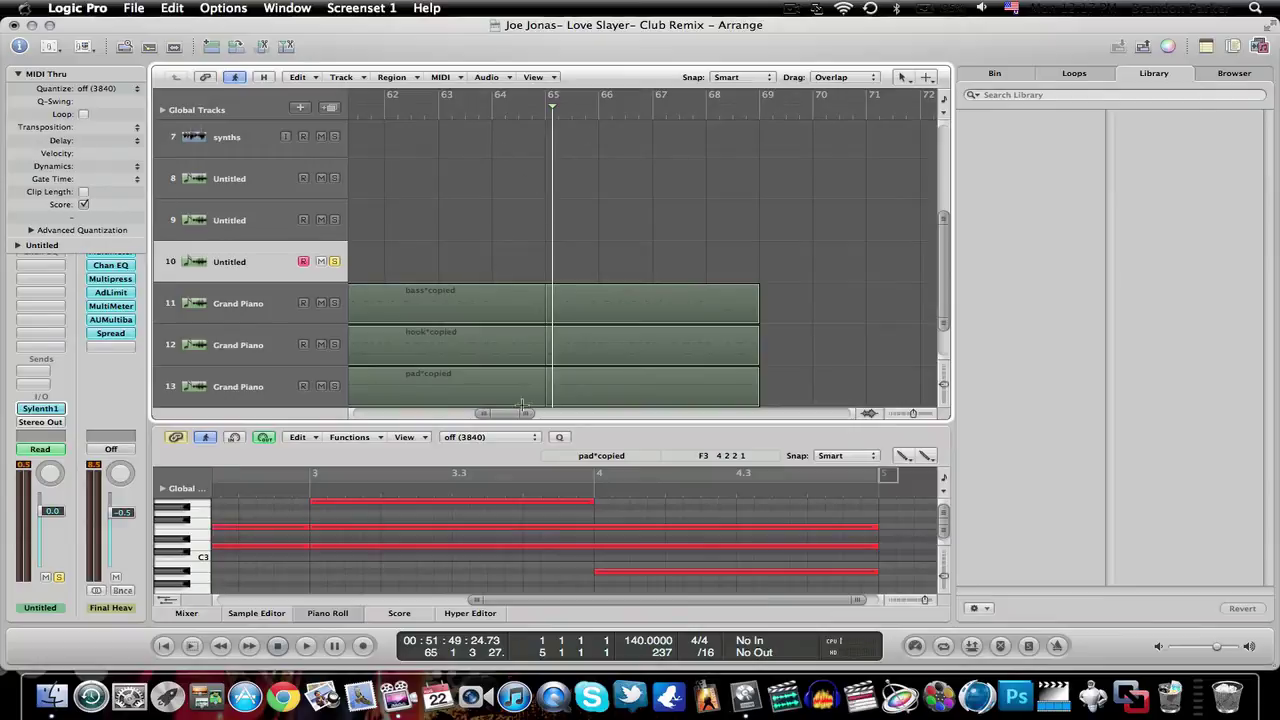
{"action": "left_click_drag", "start_coordinate": [509, 414], "coordinate": [543, 409]}
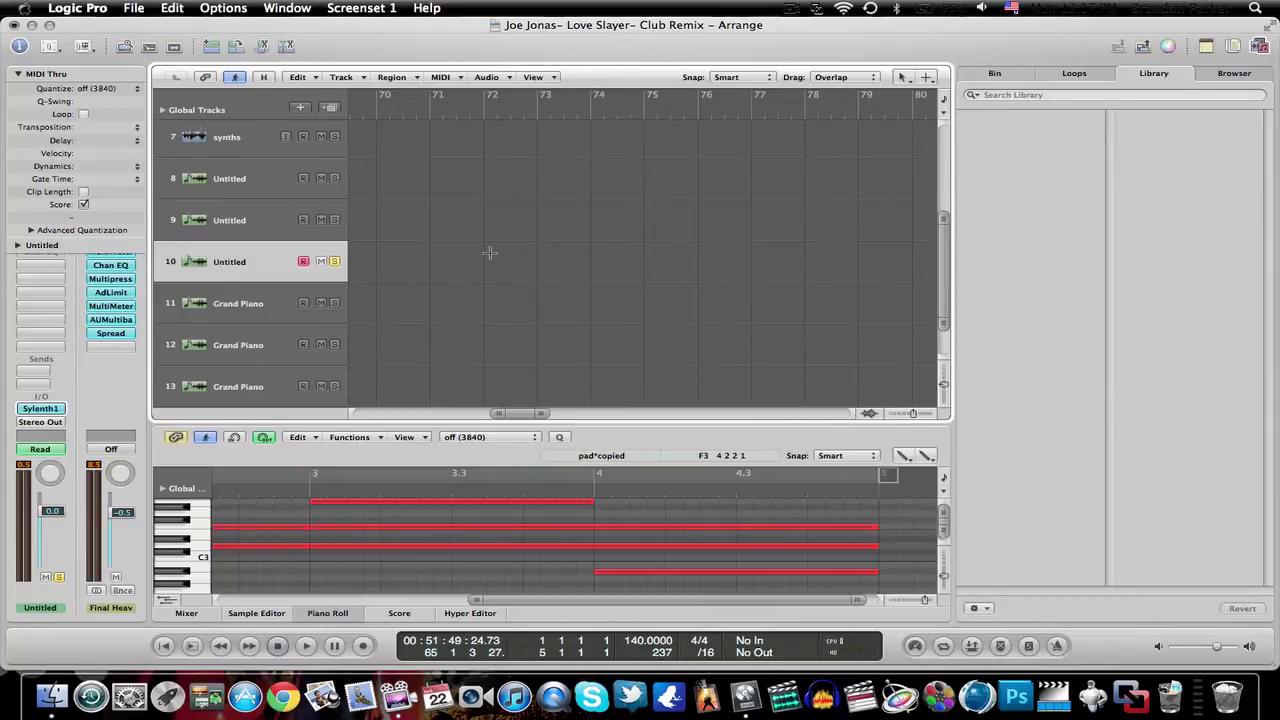
{"action": "mouse_move", "coordinate": [517, 416]}
{"action": "left_mouse_down"}
{"action": "mouse_move", "coordinate": [491, 414]}
{"action": "mouse_move", "coordinate": [514, 414]}
{"action": "left_mouse_up"}
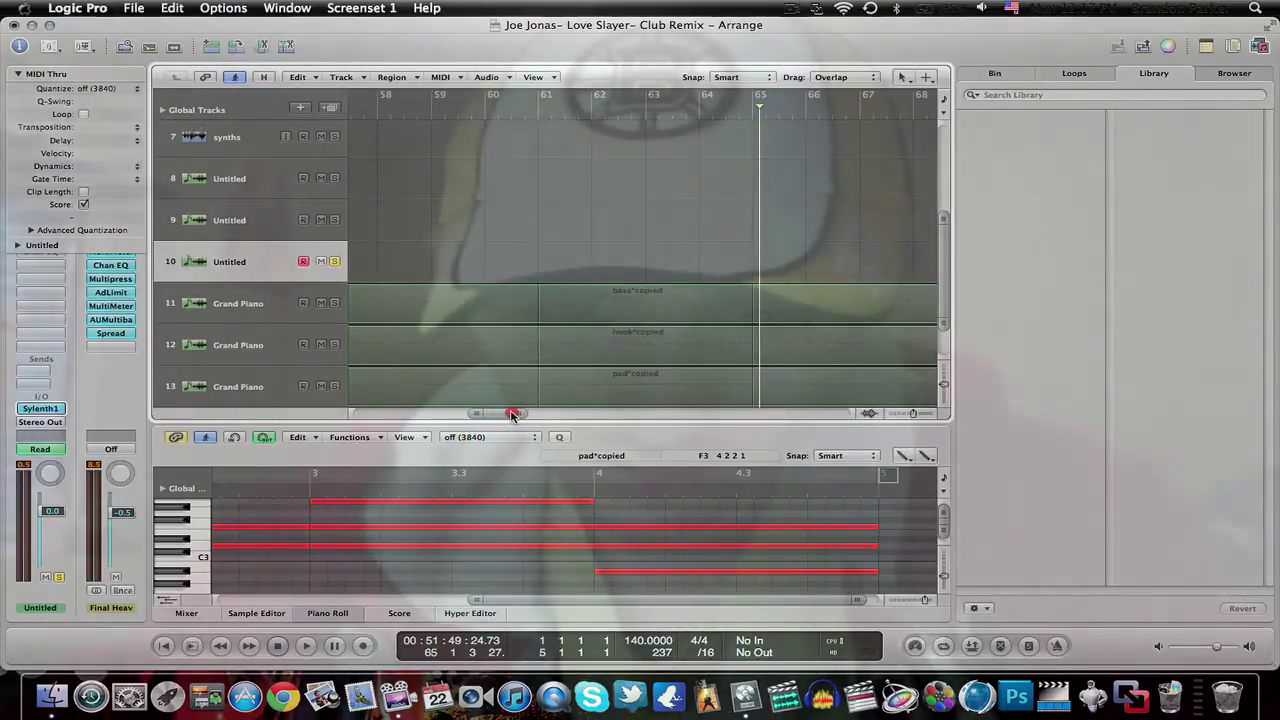